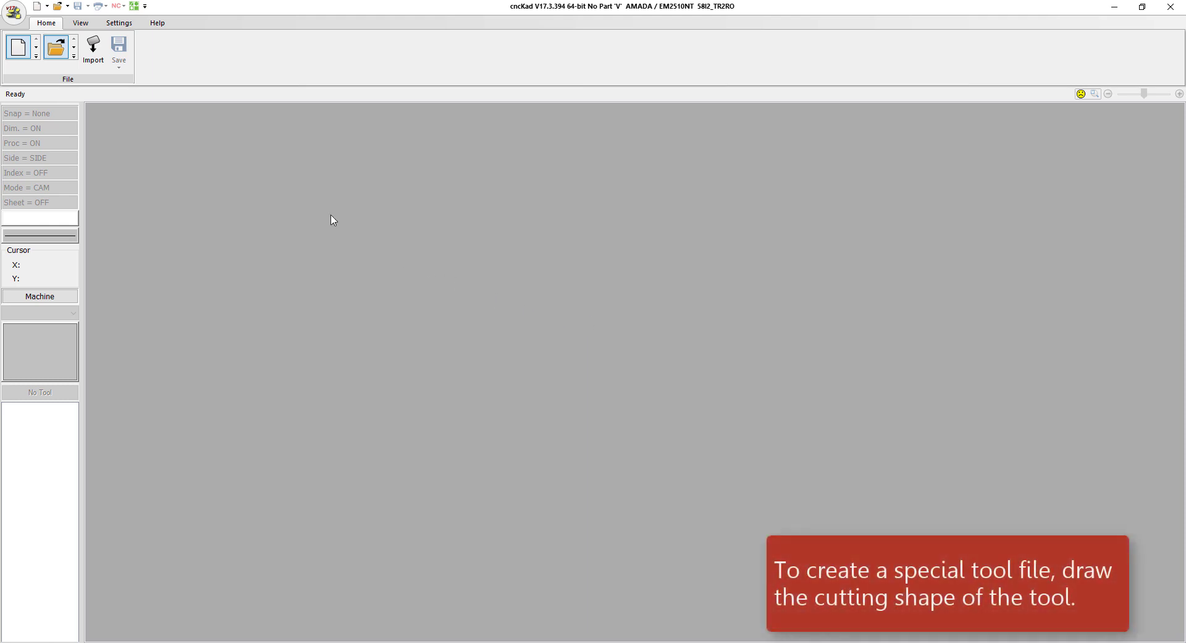
- Start a new part on the AMADA machine and save it as ST1.DFT
click(19, 53)
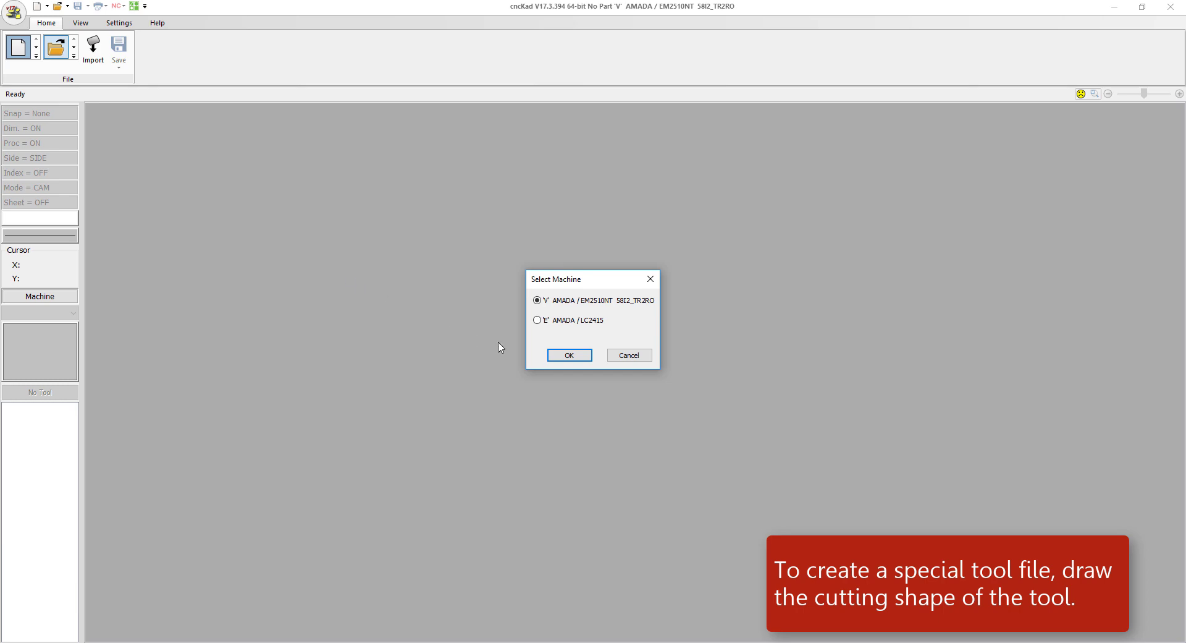
click(558, 355)
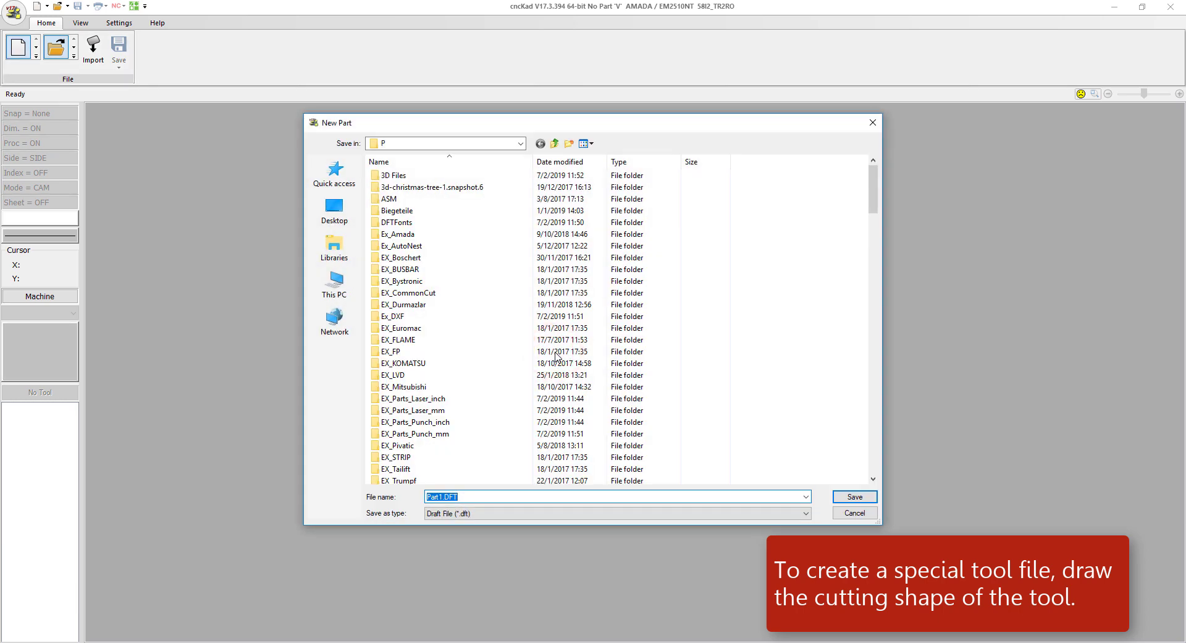
text(S)
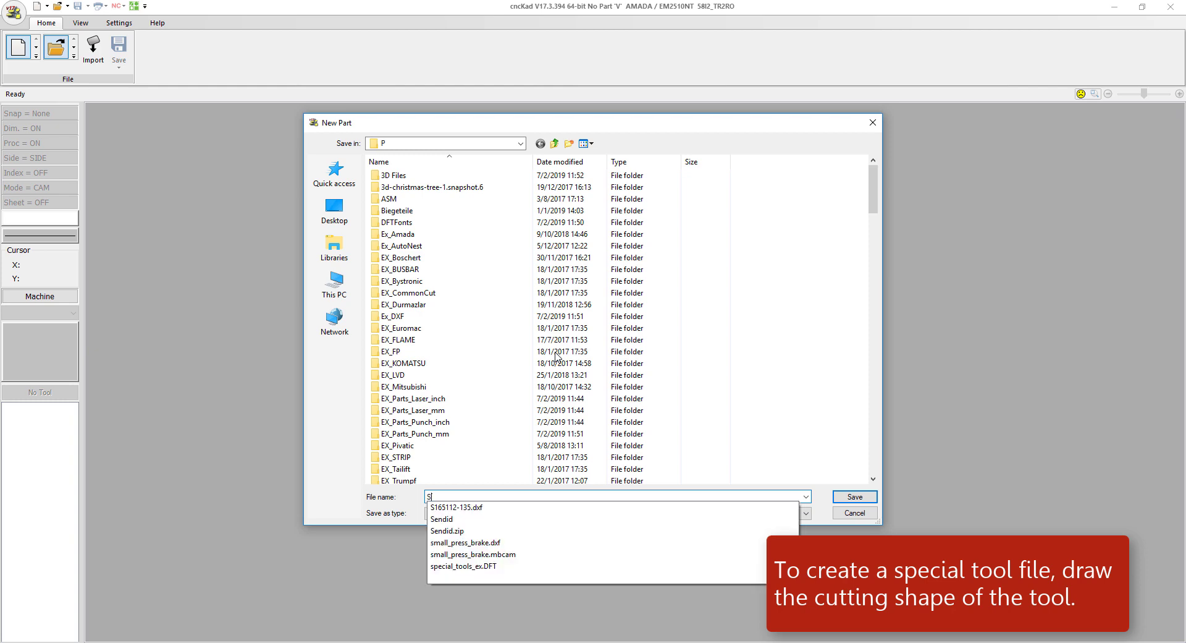
text(T1)
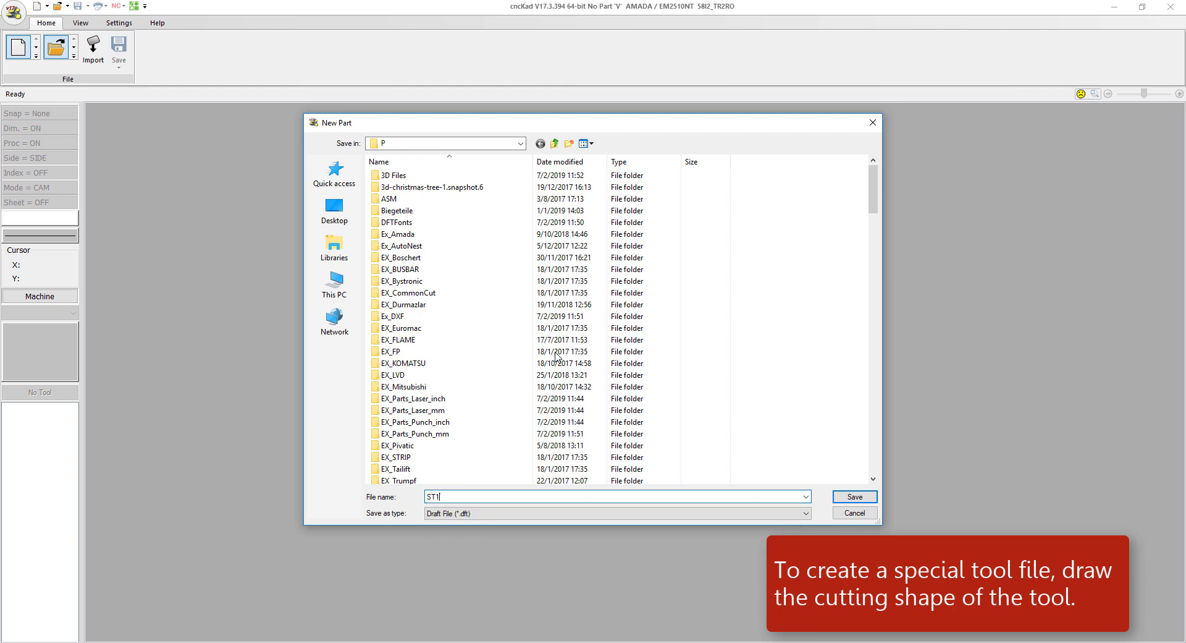
click(856, 497)
text(87.5)
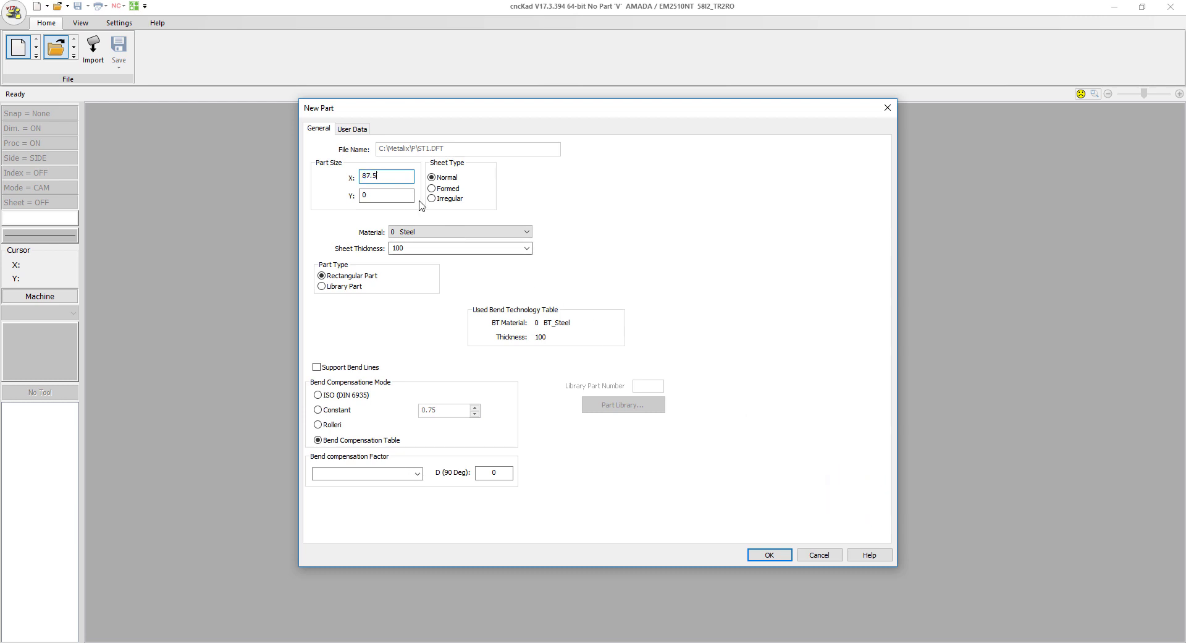
- Set the part size to 87.5 by 150 with a sheet thickness of 1
double_click(398, 191)
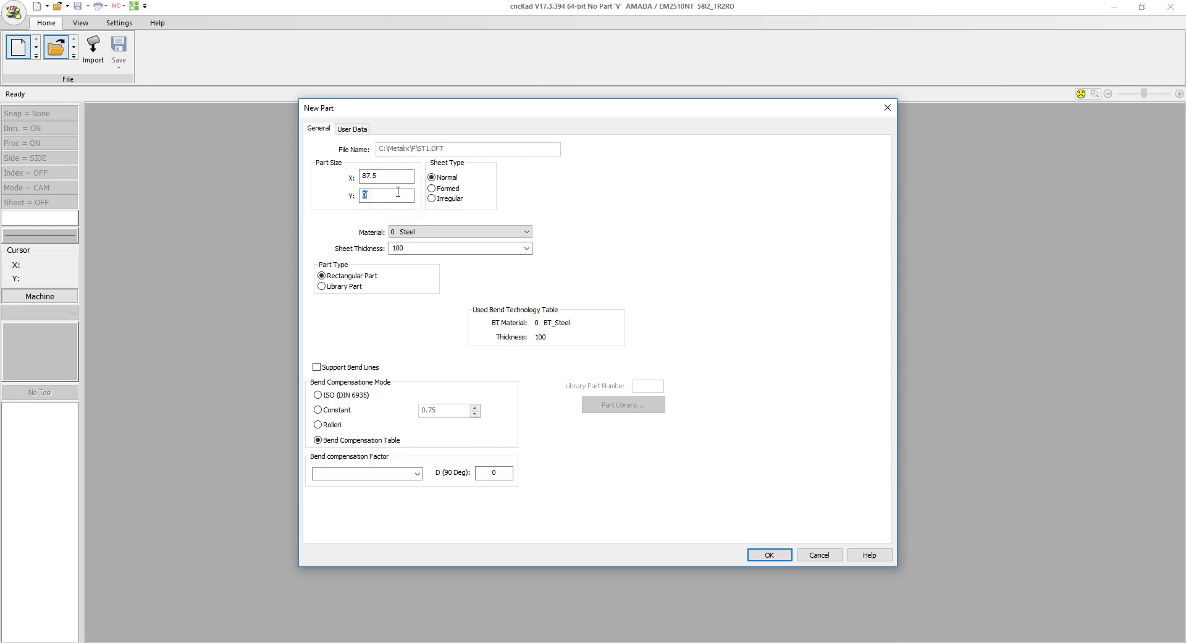
text(150)
click(526, 248)
click(521, 257)
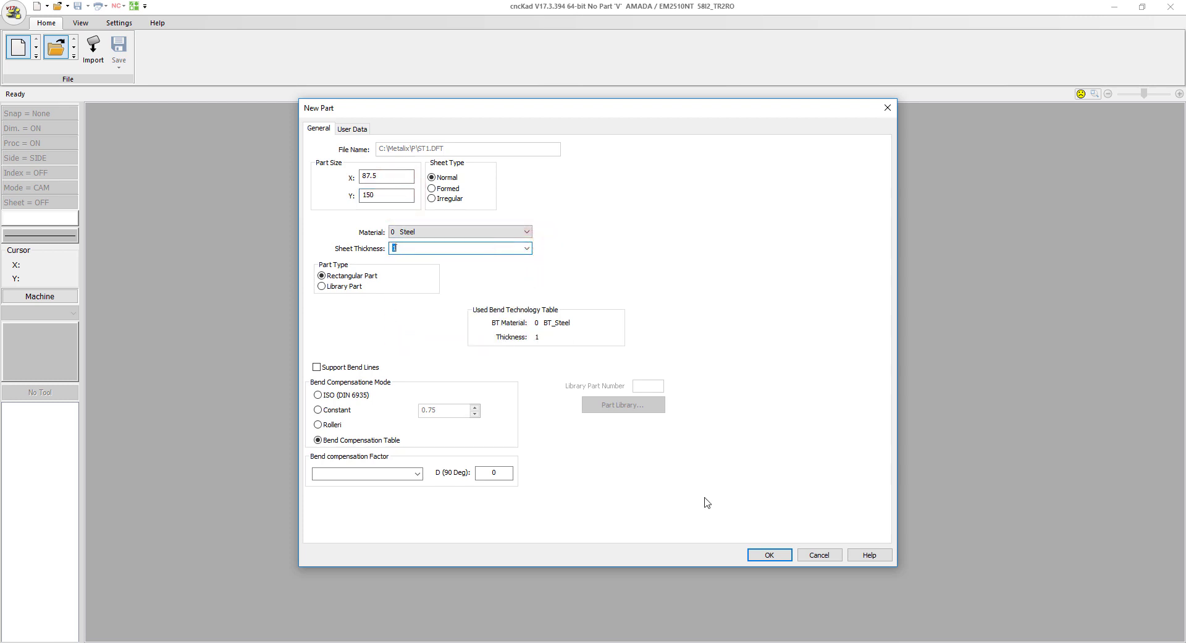
click(765, 555)
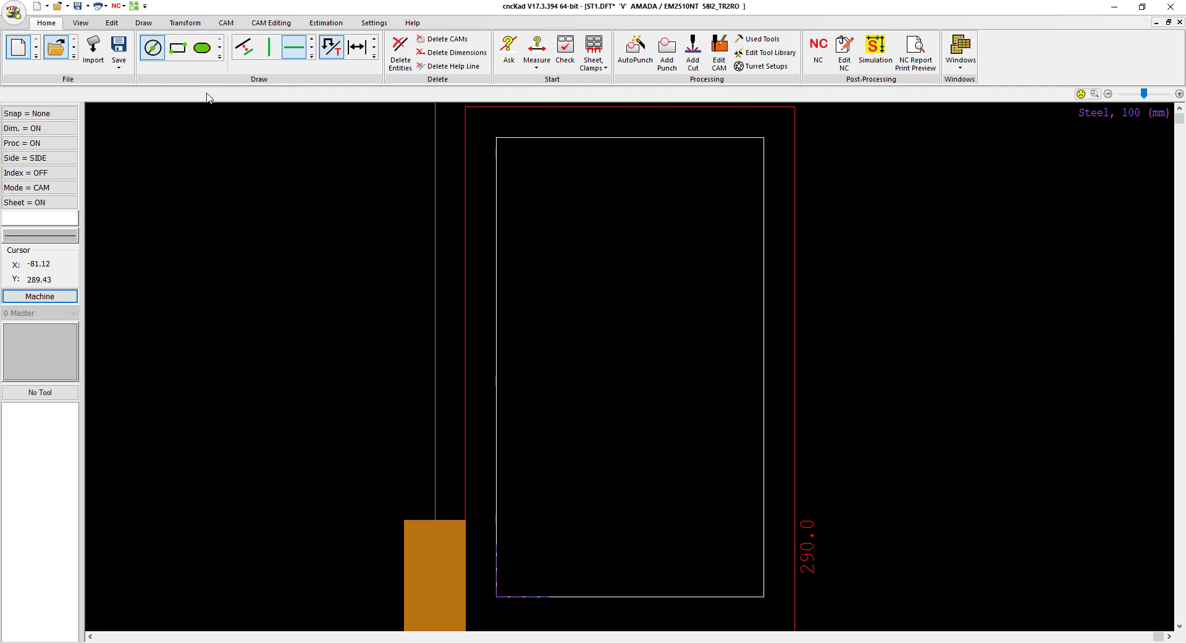
- Draw a rectangle of length 87.5 and width 150 with its centre at the origin
click(178, 50)
text(87.5)
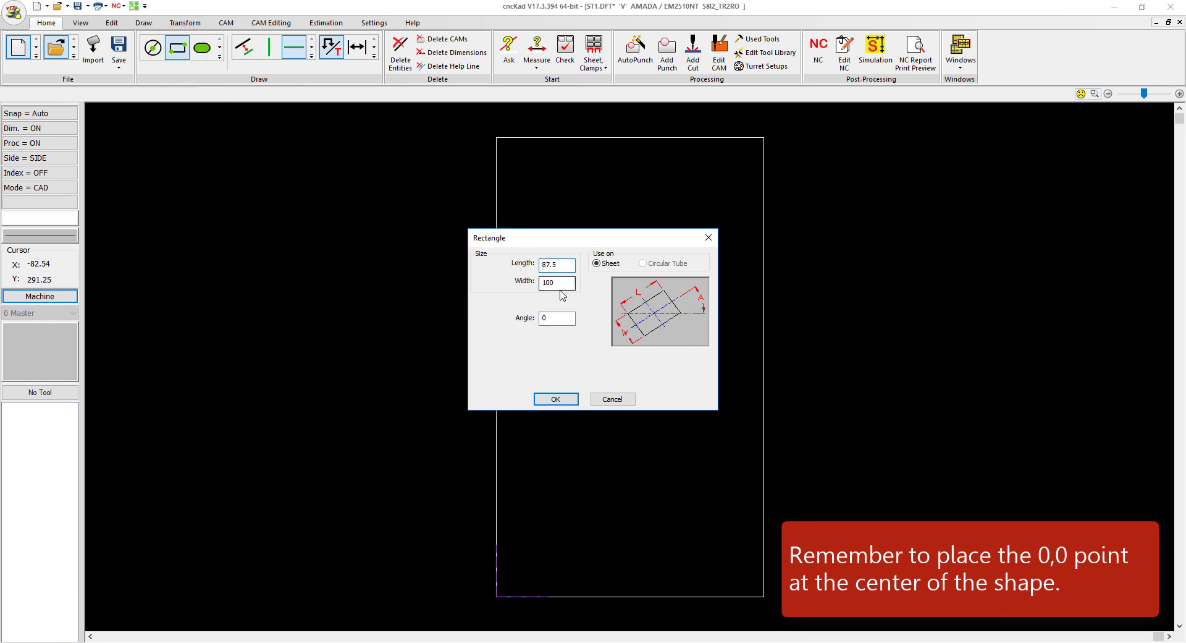
text(150)
click(570, 400)
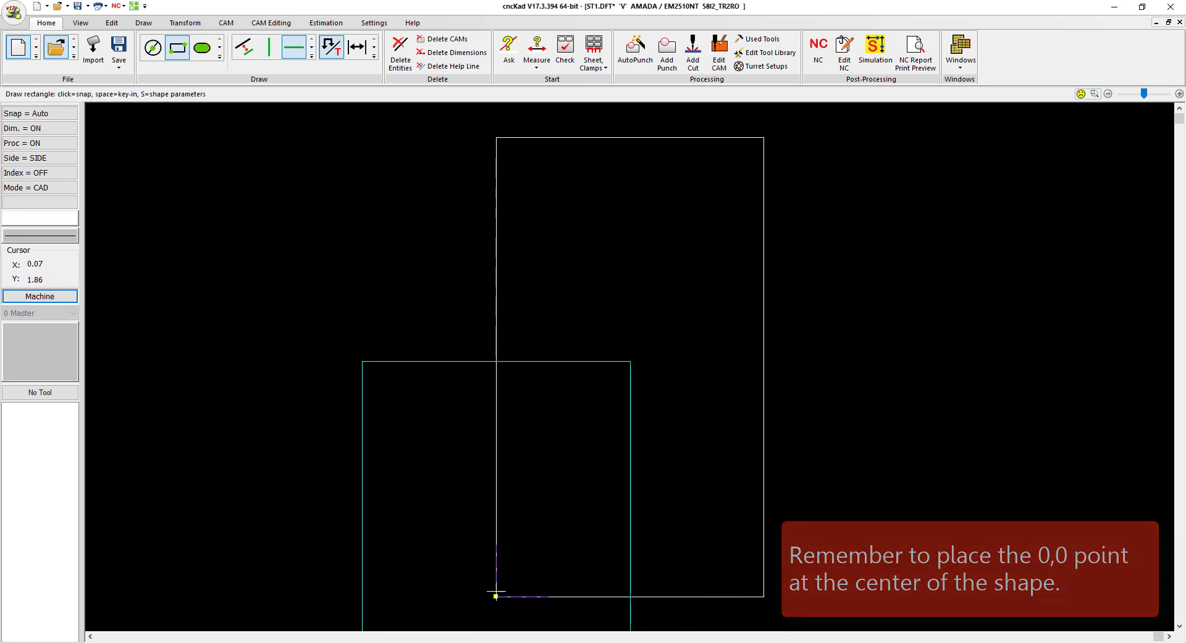
click(496, 595)
right_click(962, 363)
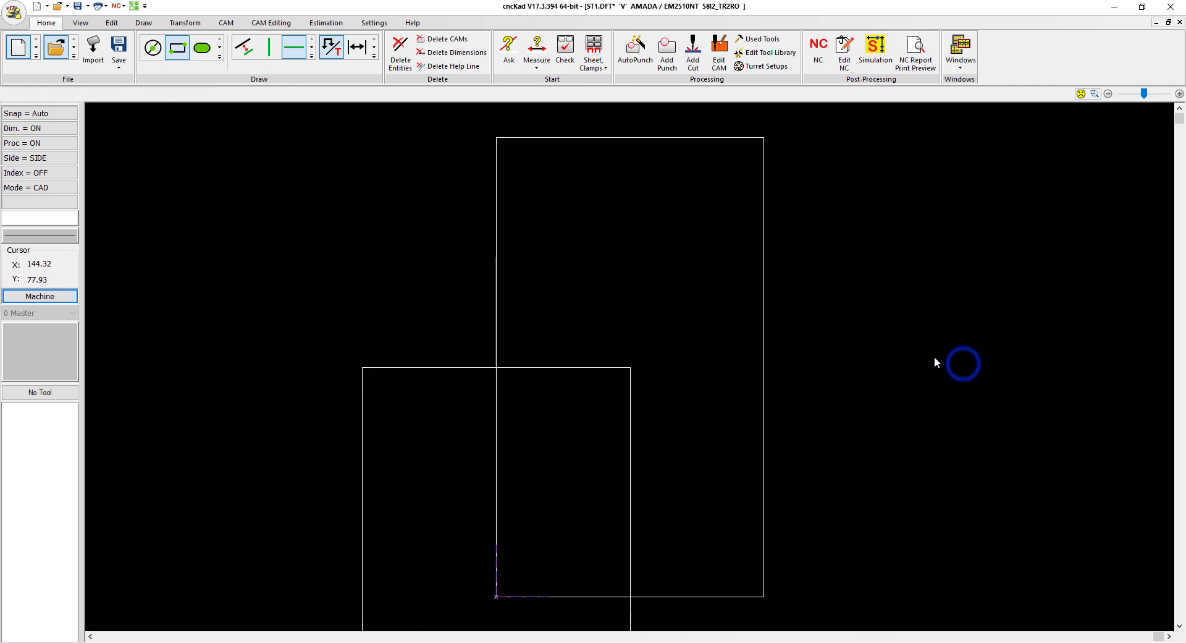
- Delete the original upper part outline as a contour and zoom to fit the remaining rectangle
click(400, 49)
click(101, 52)
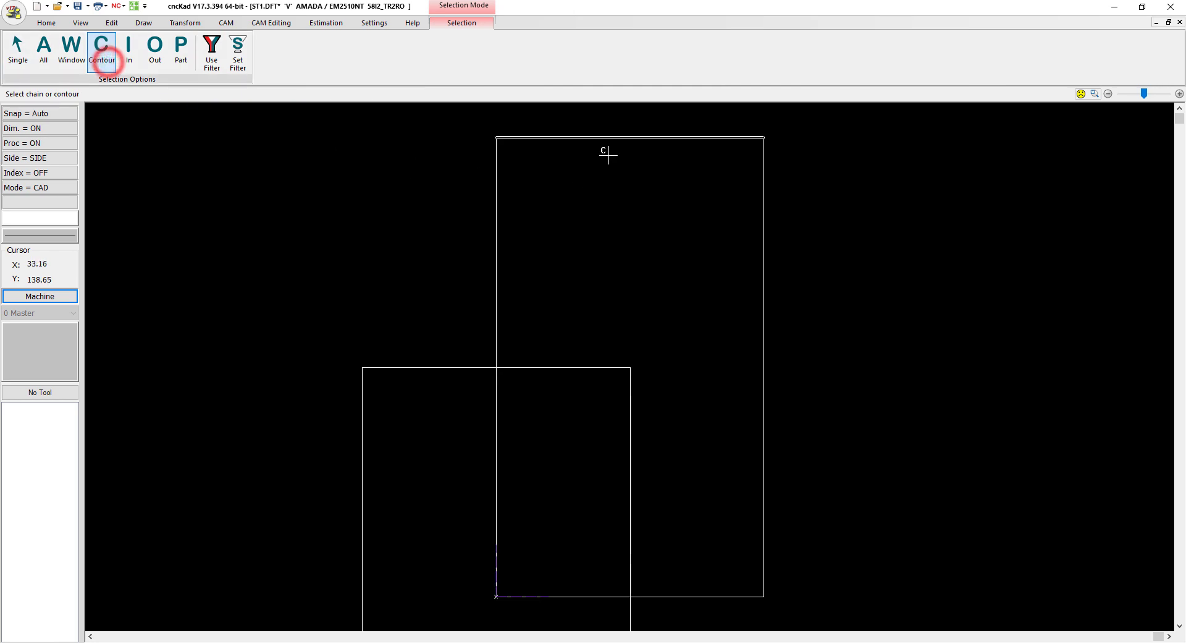
click(615, 139)
right_click(615, 141)
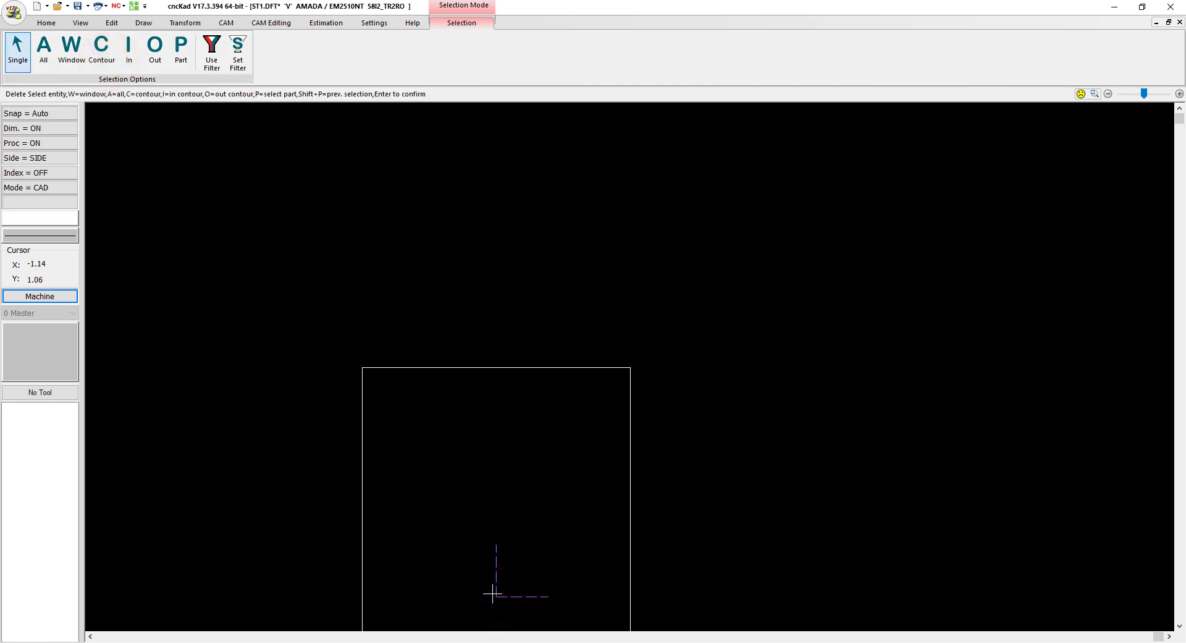
right_click(755, 377)
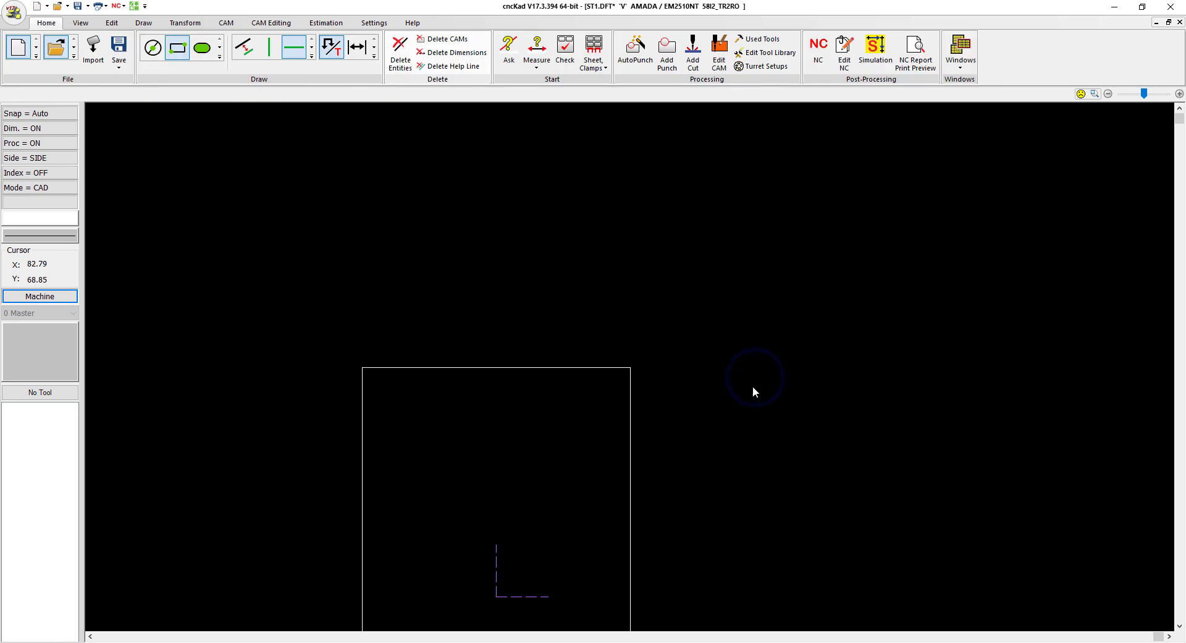
click(81, 23)
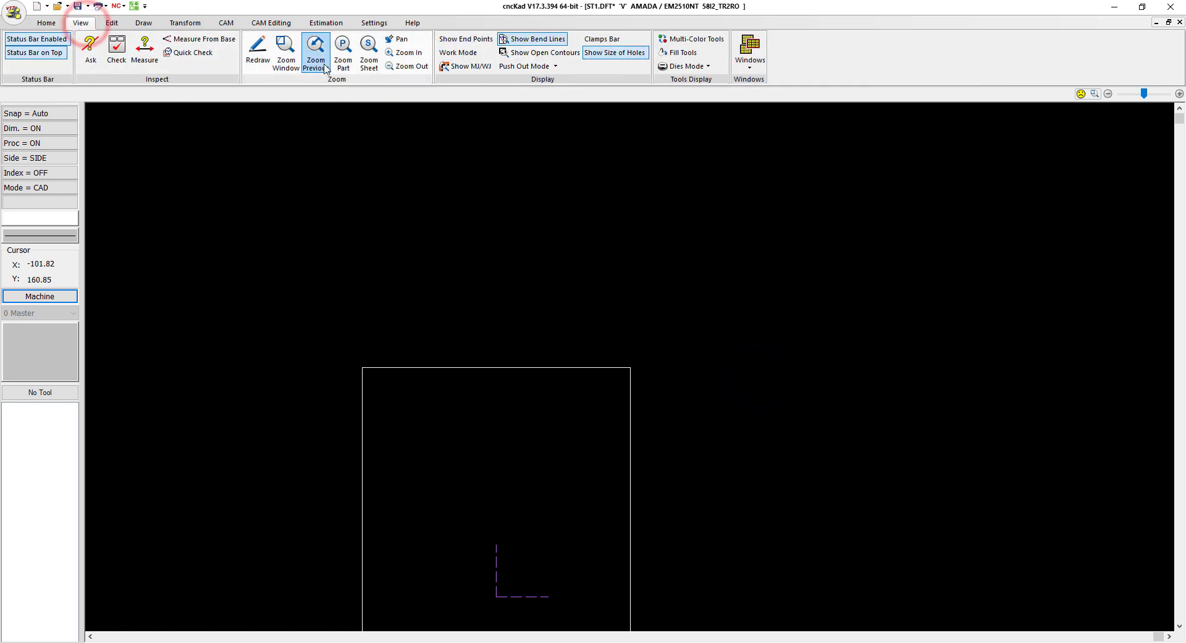
click(344, 55)
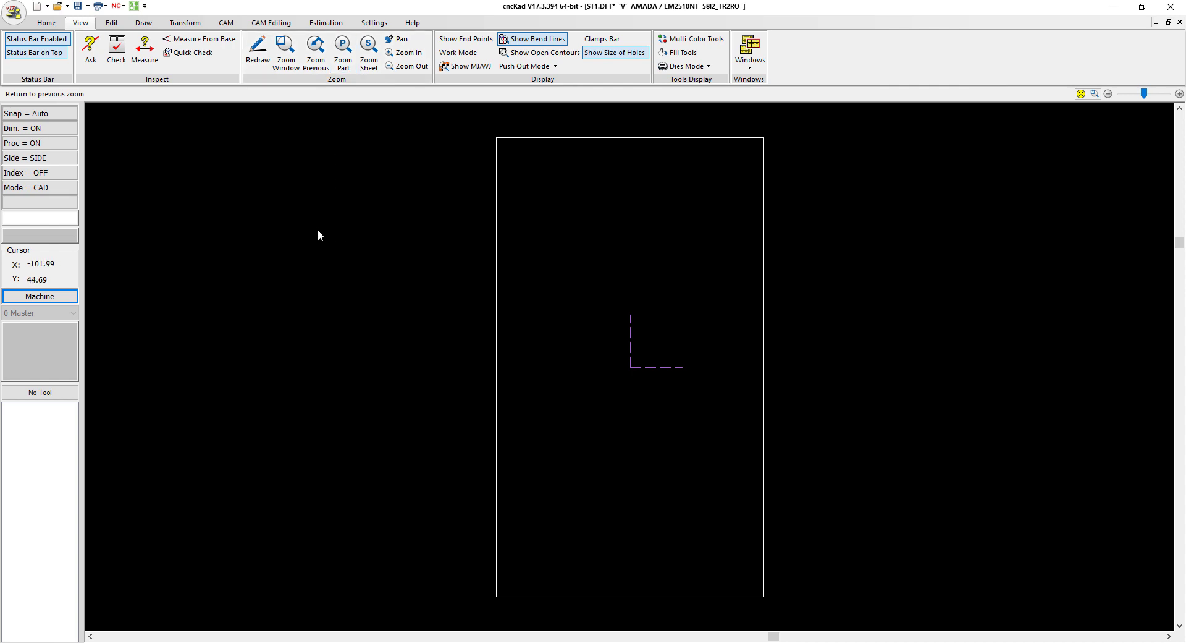
click(48, 23)
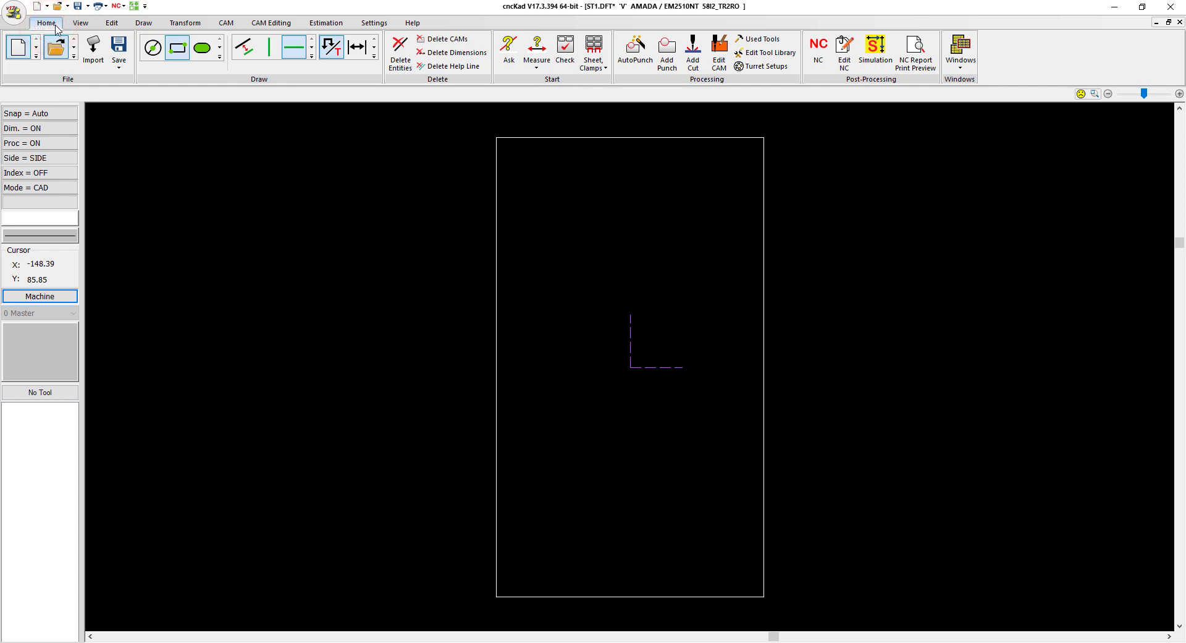
- Add parallel help lines 25 inside the left and right edges and 37.5 inside the top and bottom
click(239, 56)
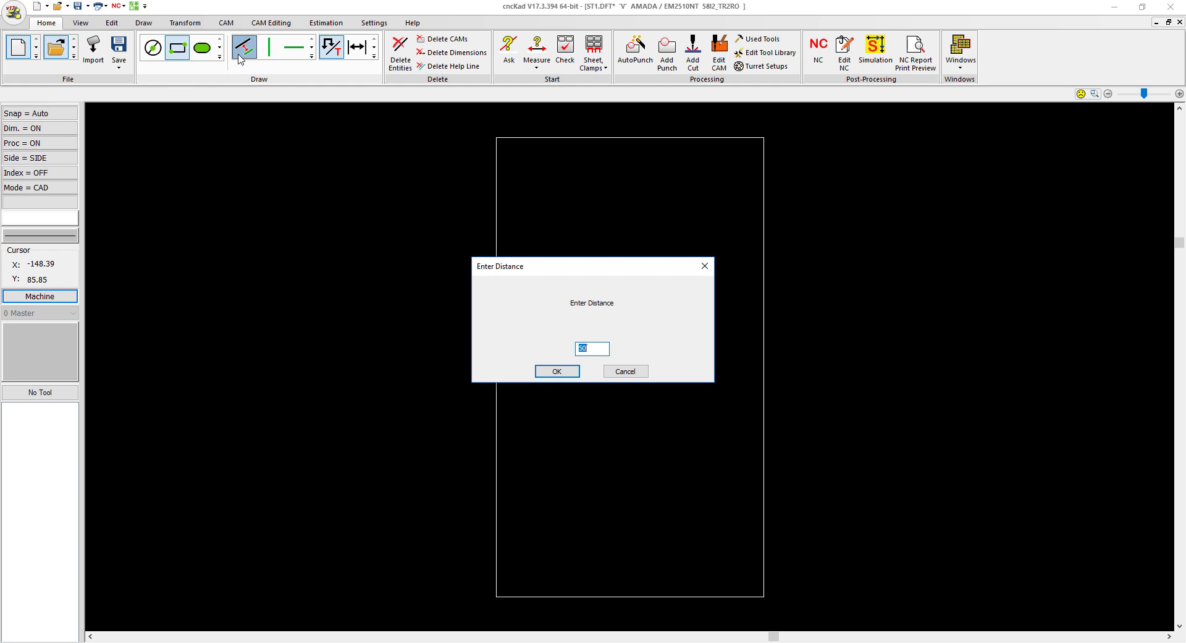
click(564, 371)
click(509, 368)
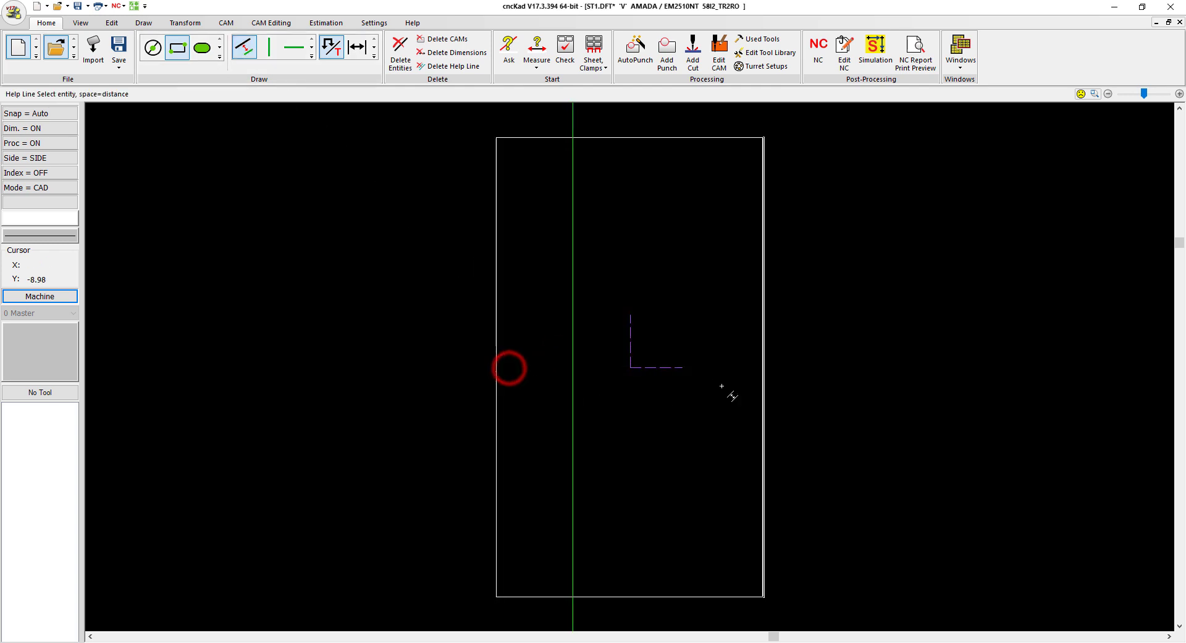
click(754, 347)
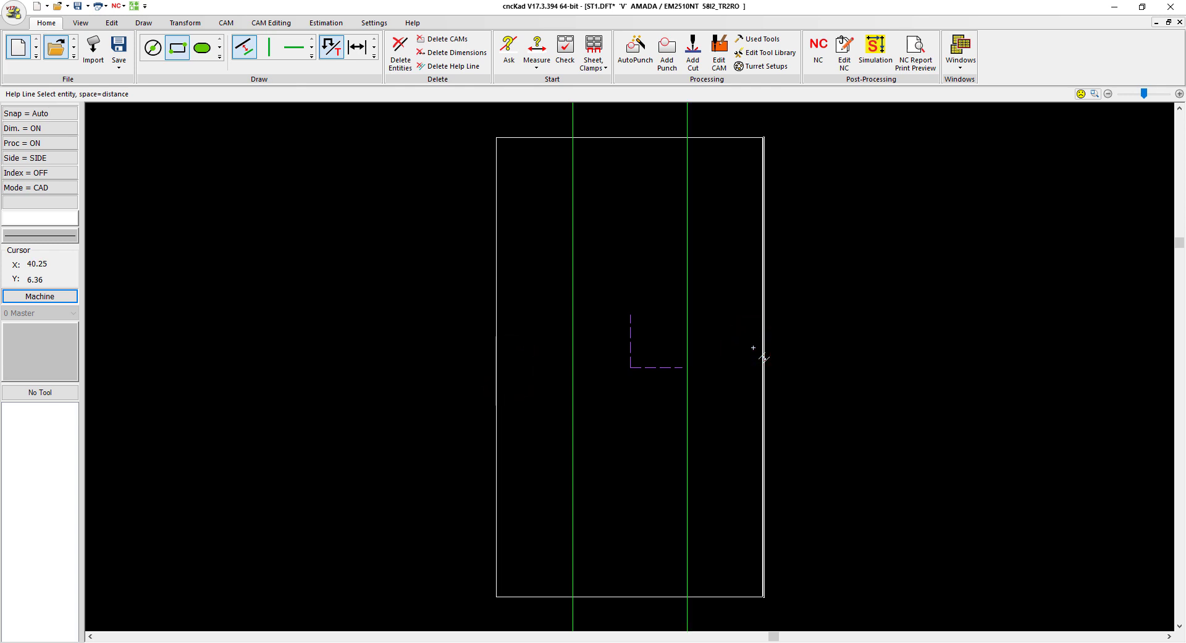
key(space)
text(37.5)
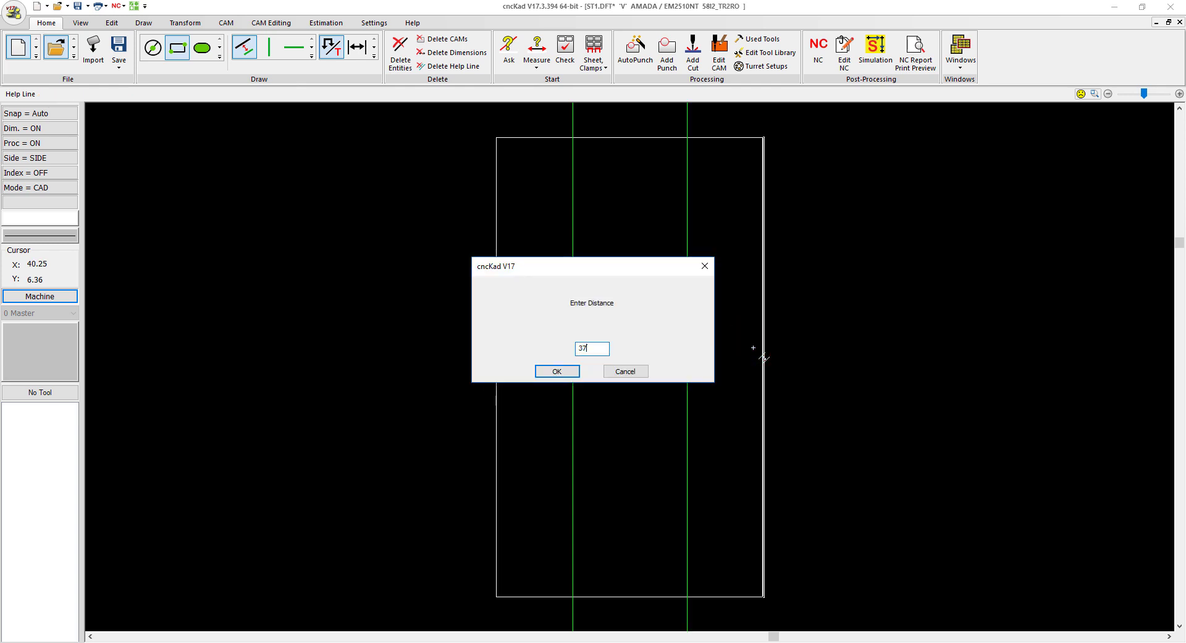
click(556, 372)
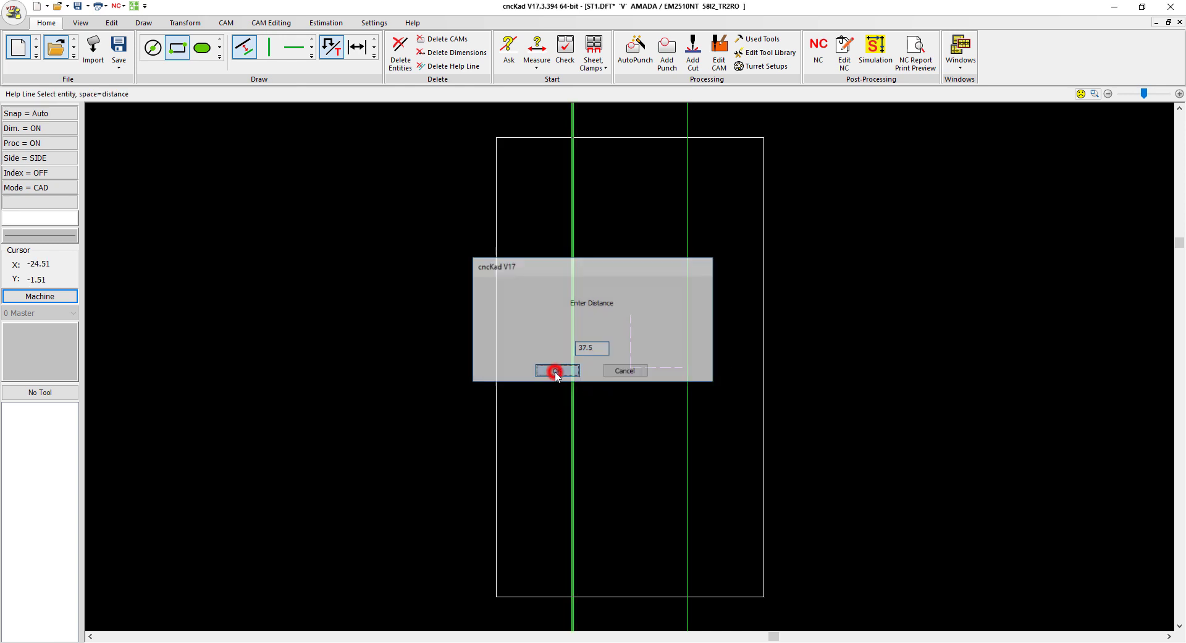
click(627, 142)
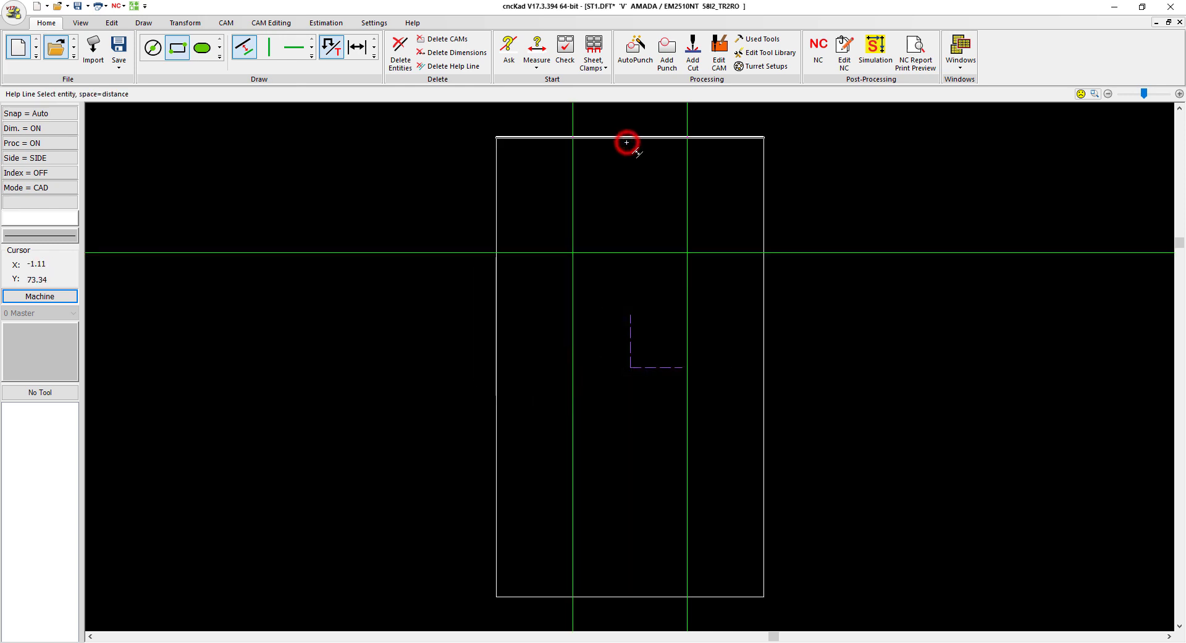
click(629, 583)
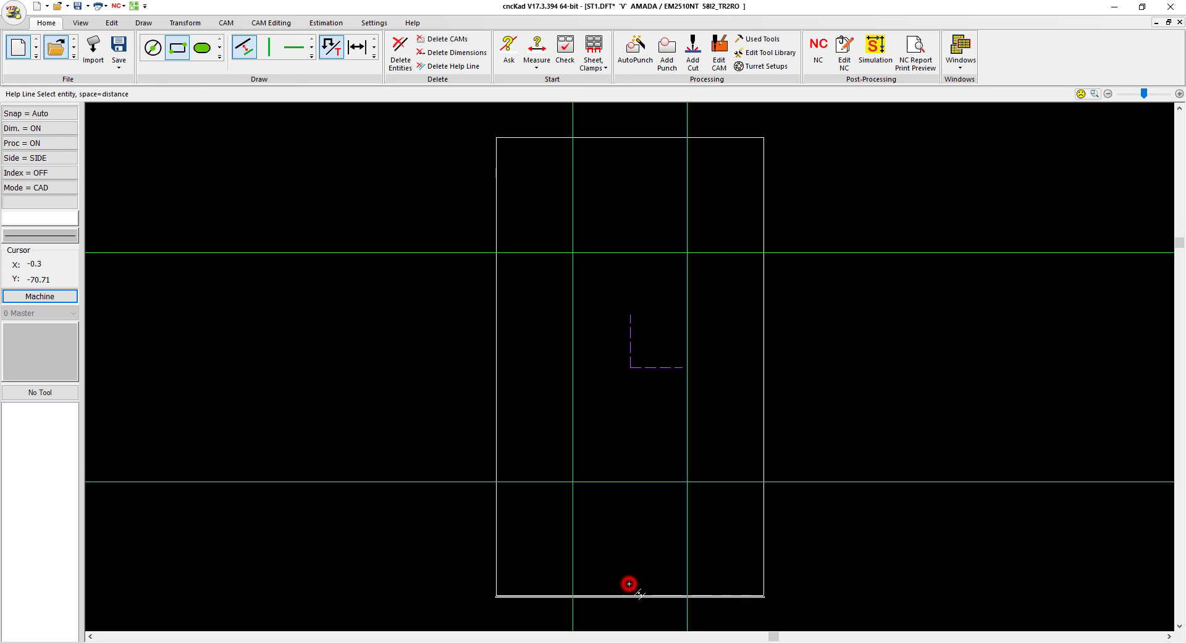
right_click(861, 354)
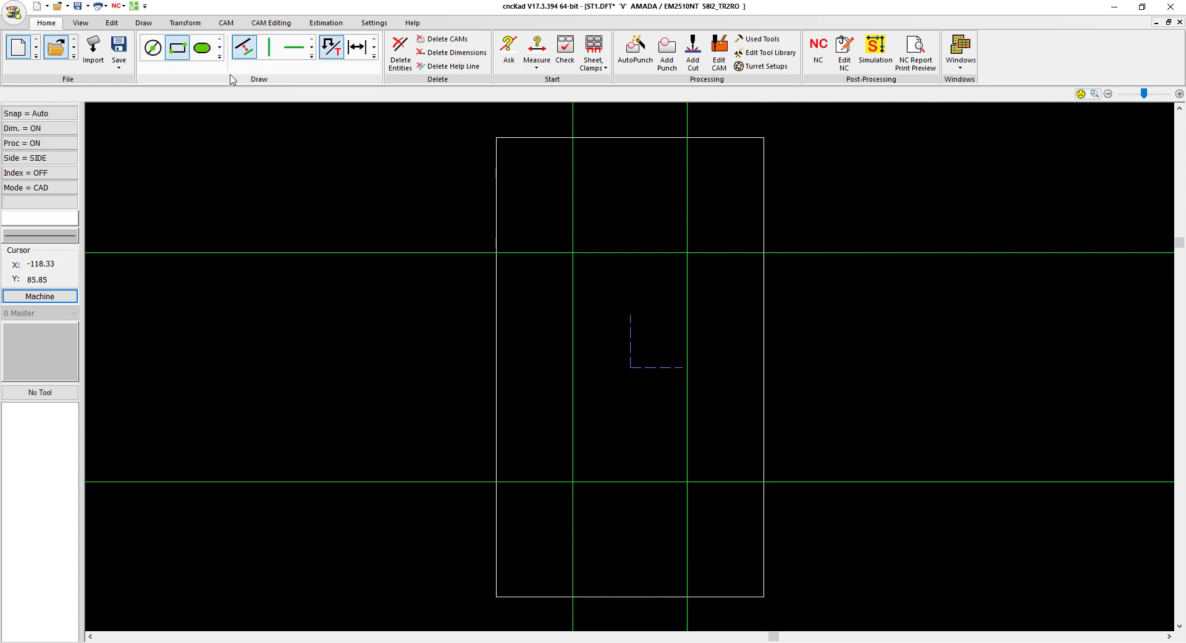
- Draw the left notch lines along the top help line, left vertical help line and bottom help line
click(221, 58)
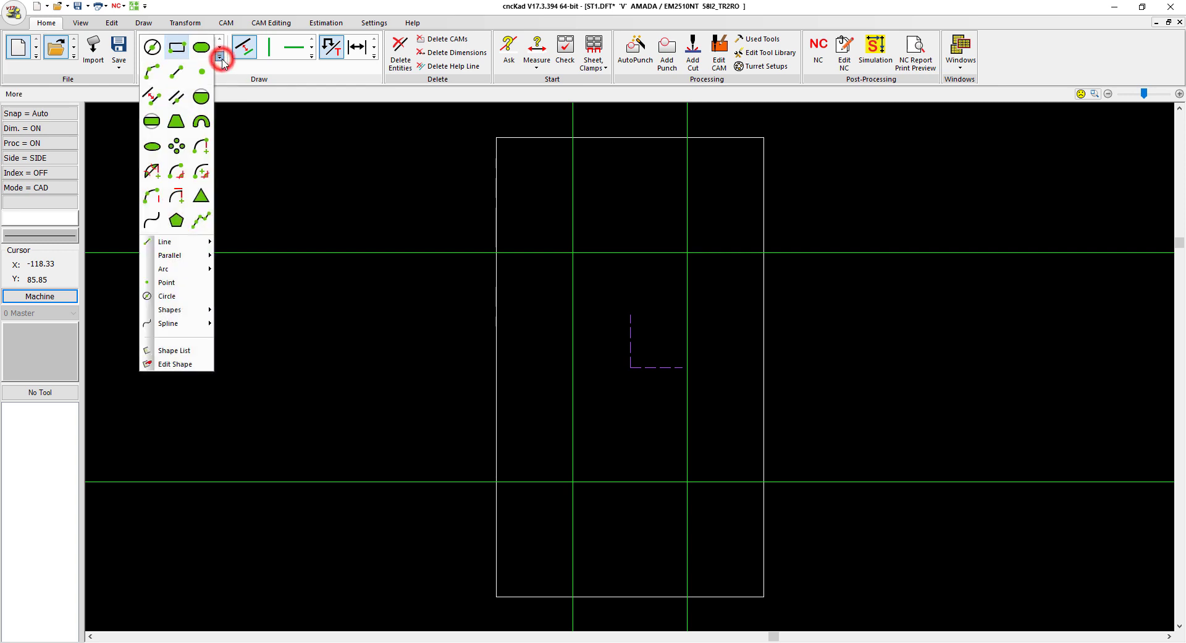
click(179, 68)
click(495, 252)
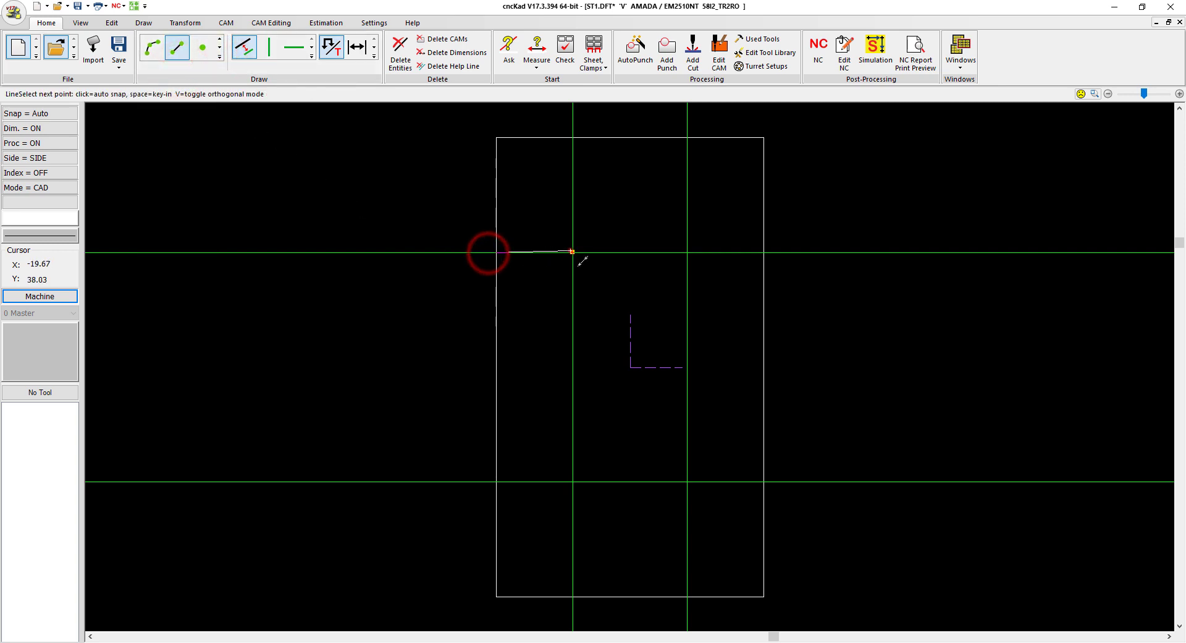
click(570, 251)
click(573, 481)
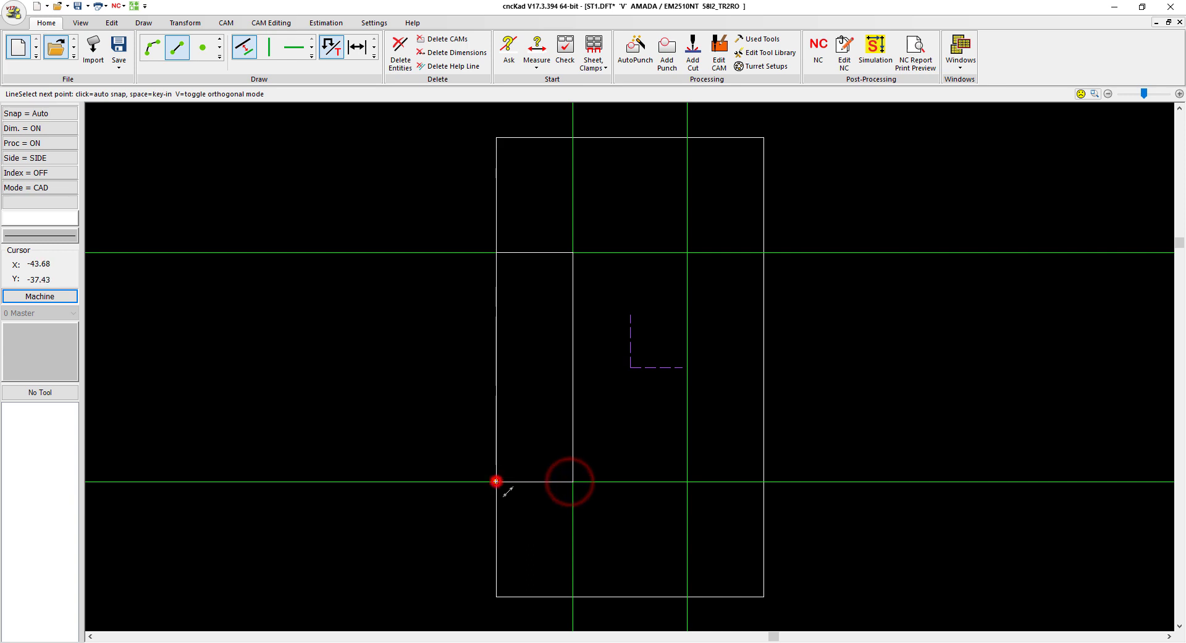
click(496, 481)
right_click(775, 369)
- Draw the matching right notch lines along the right vertical help line
click(764, 252)
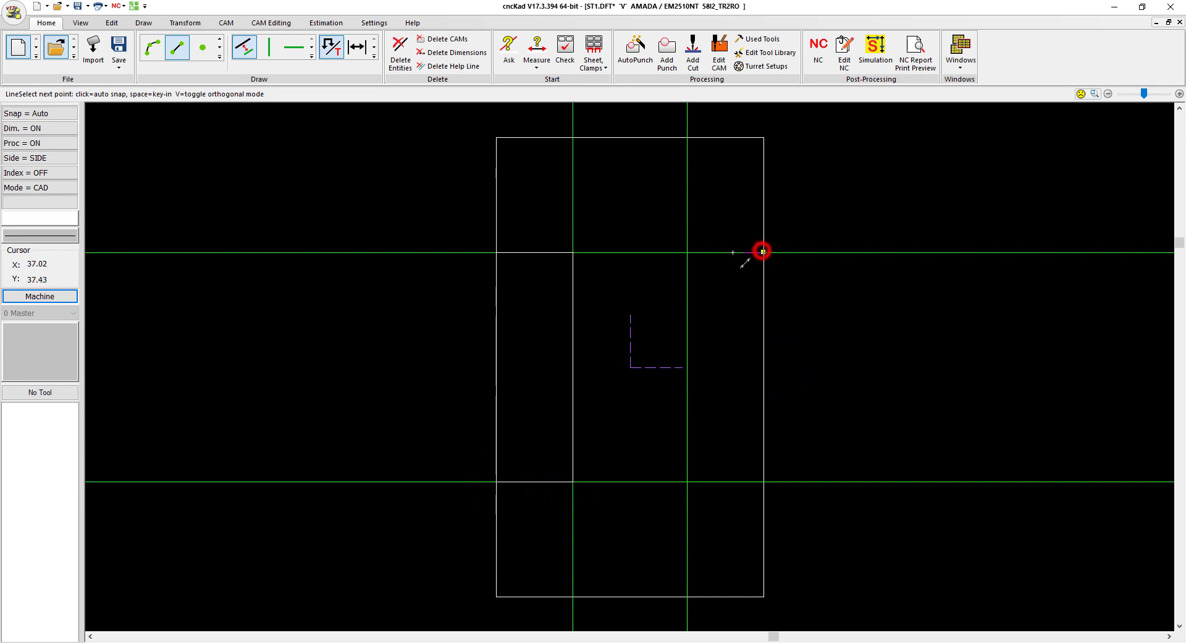
click(688, 252)
click(688, 481)
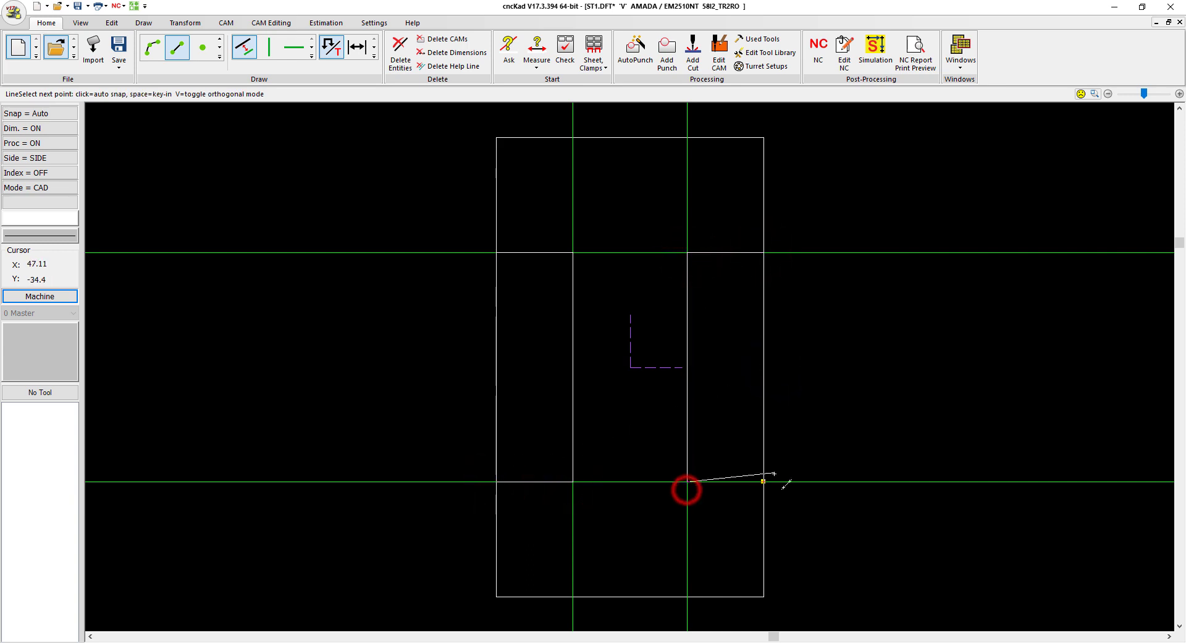
click(766, 479)
right_click(856, 370)
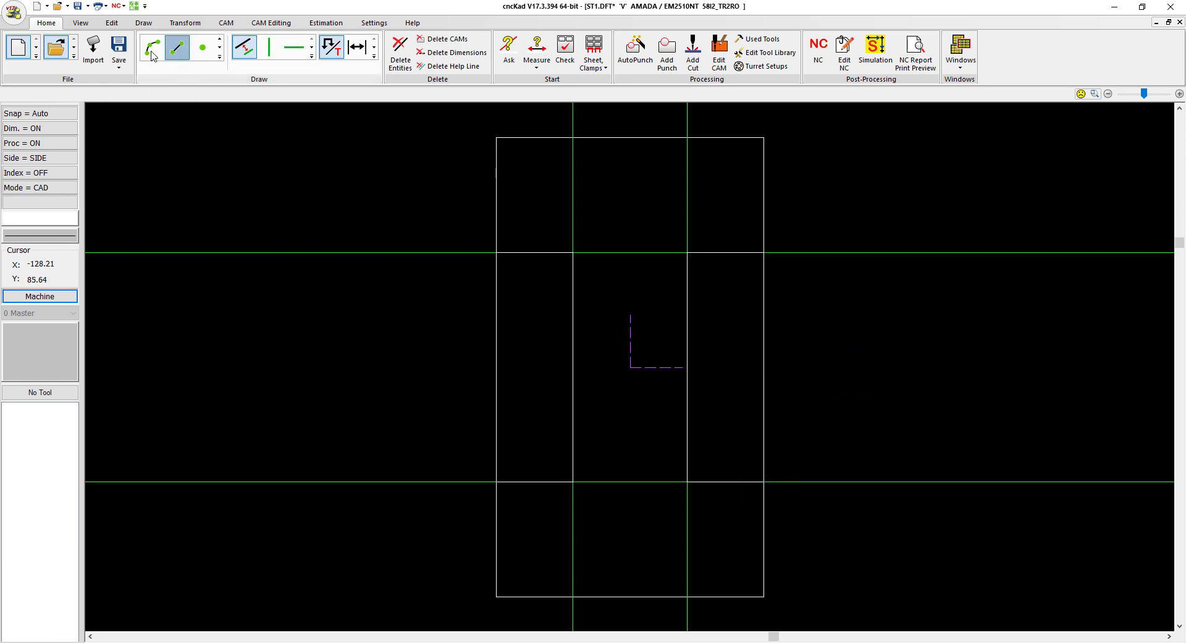
- Trim away the middle segments of the rectangle's left and right edges
click(112, 23)
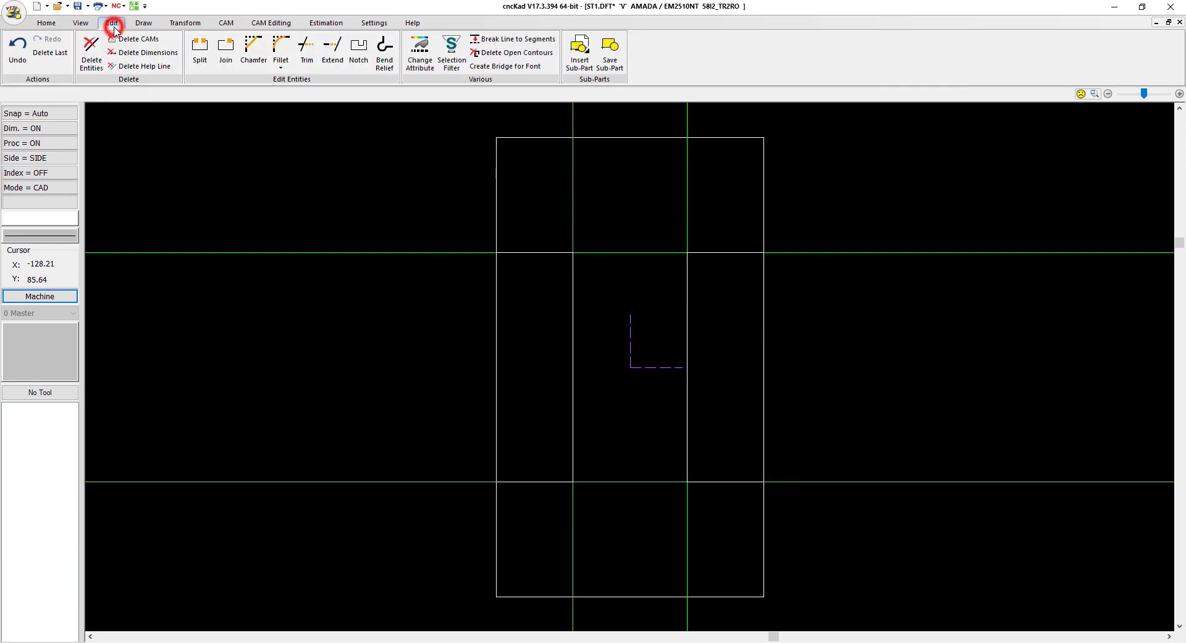
click(306, 49)
click(503, 357)
click(767, 359)
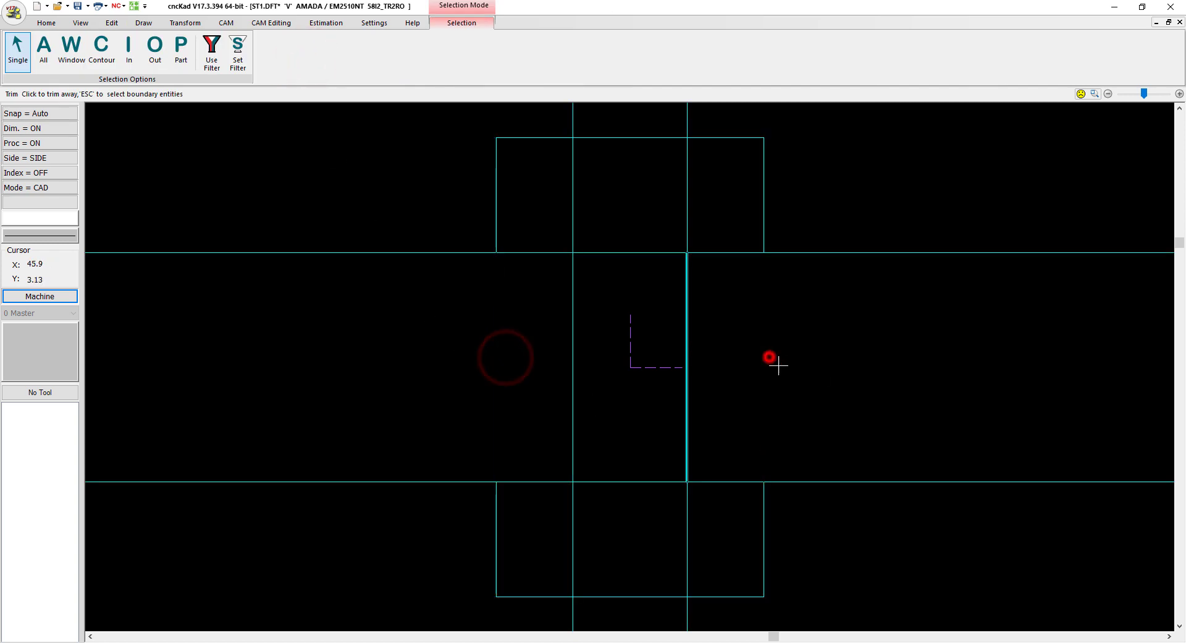
right_click(909, 336)
right_click(910, 336)
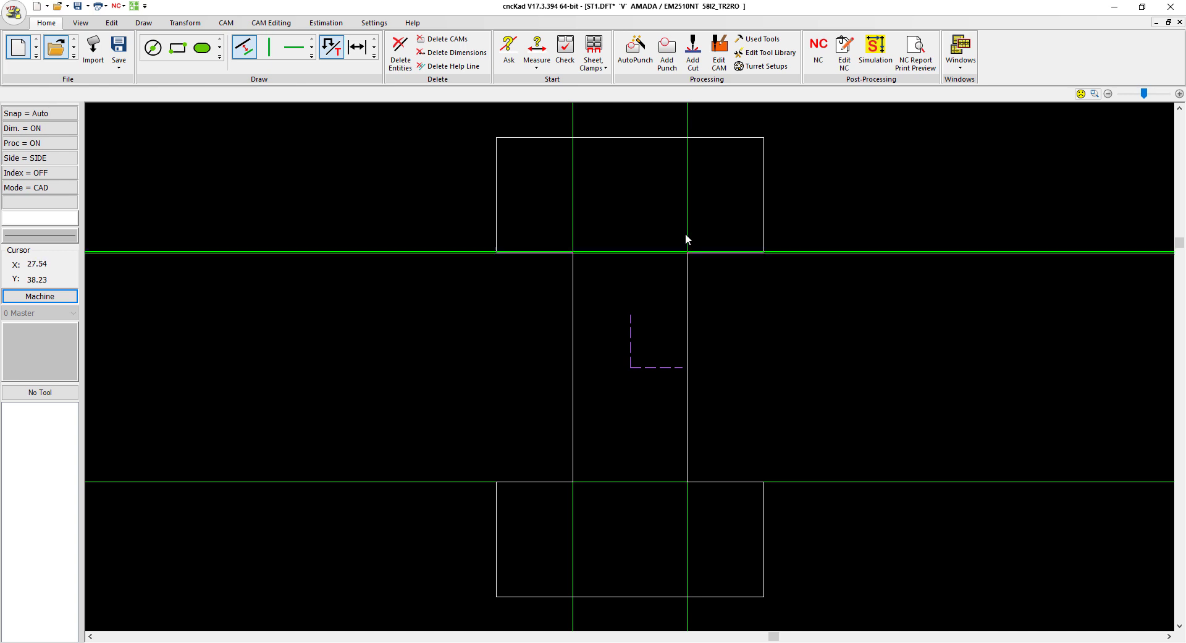
- Delete all help lines from the drawing
click(462, 68)
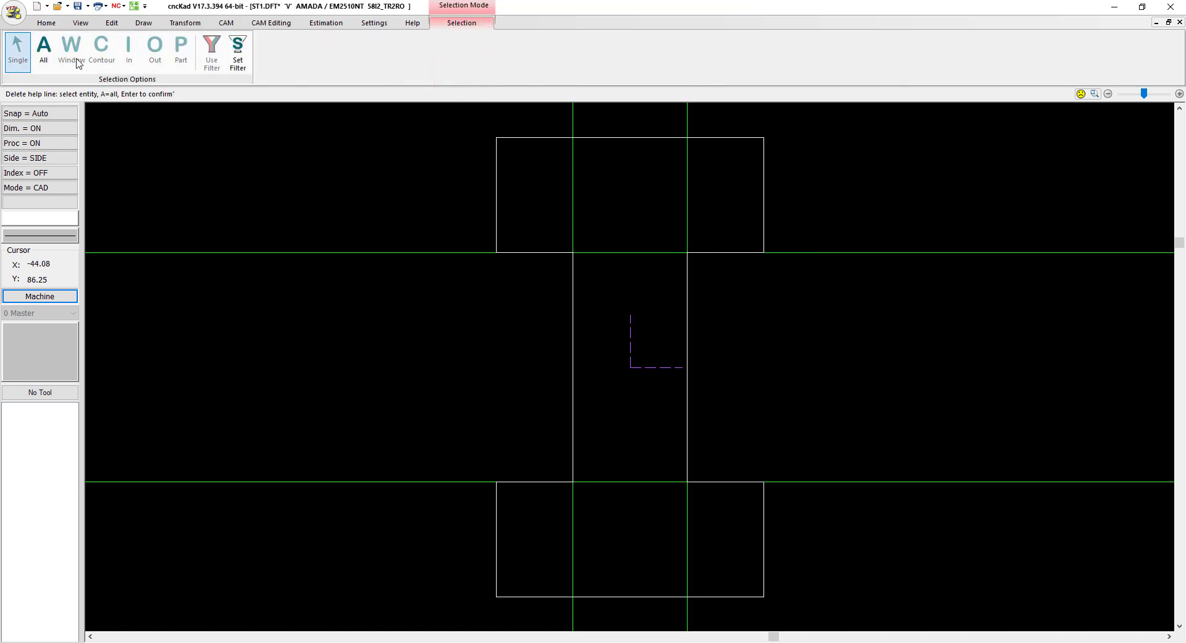
click(44, 55)
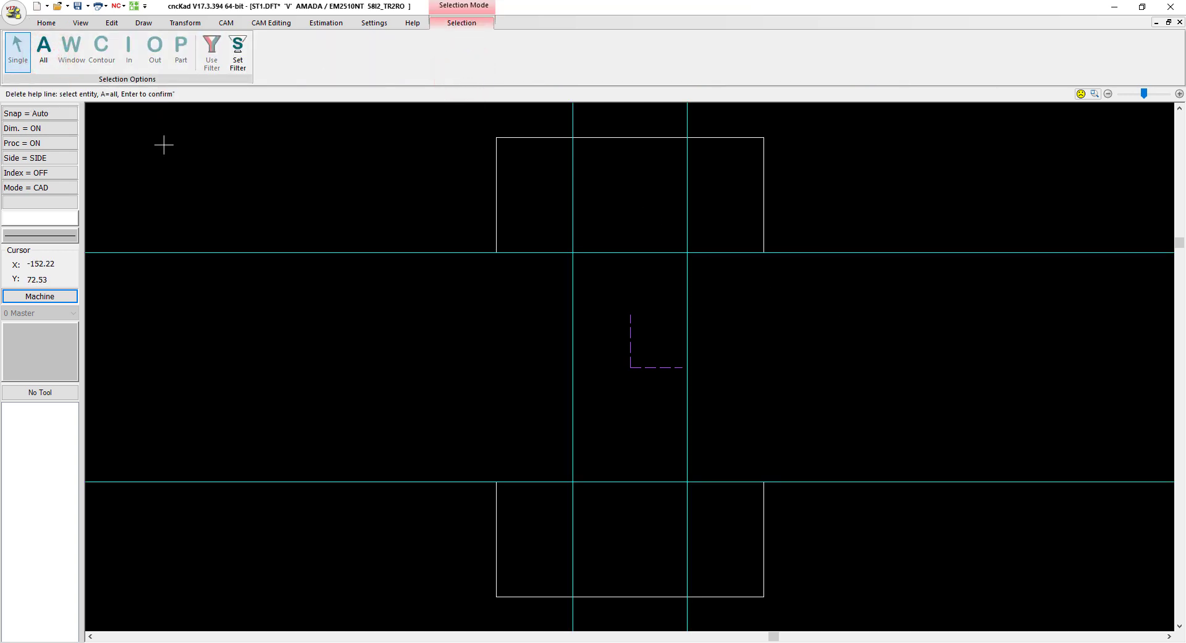
key(Return)
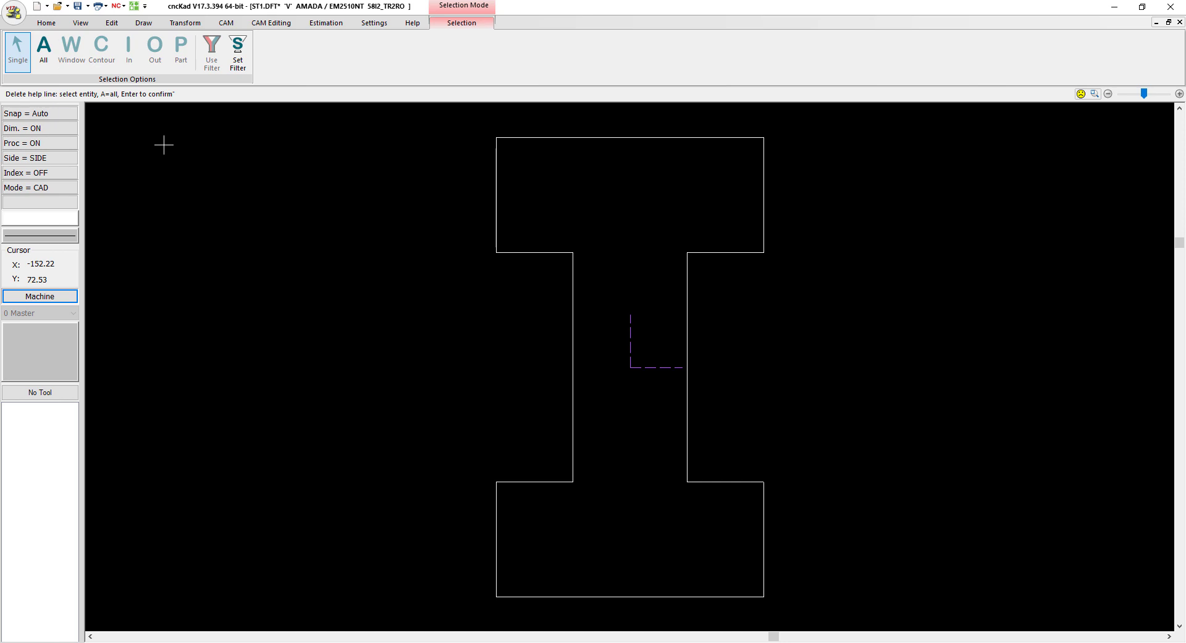
click(164, 145)
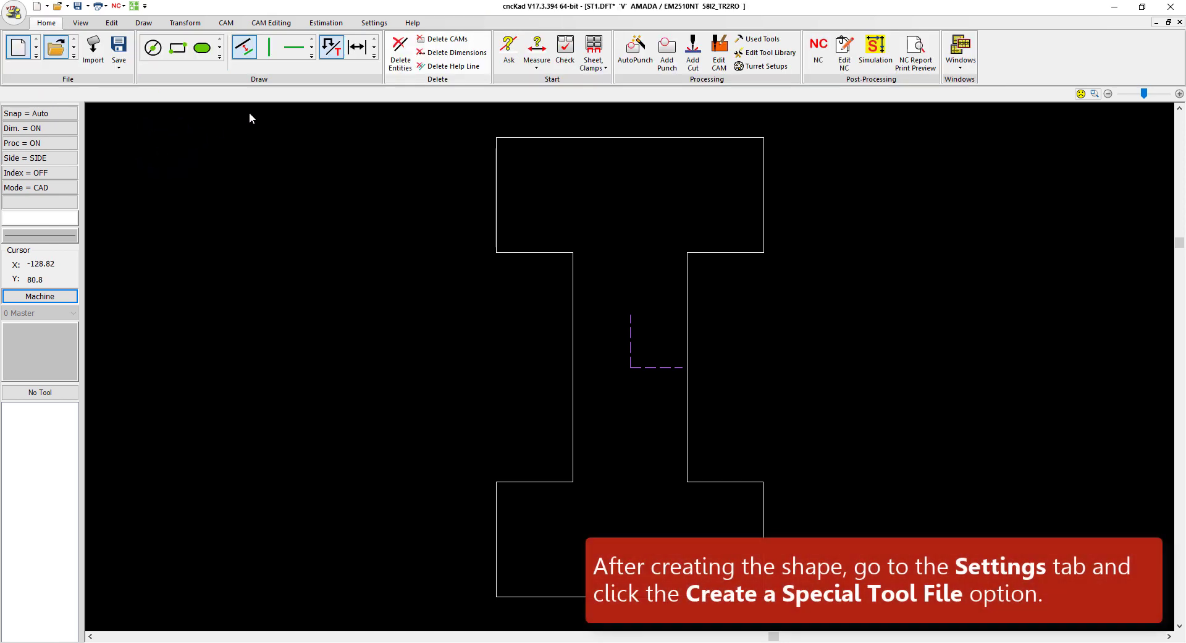
- Create special tool file ST1.t from the I-shape contour and add it to the tool library
click(374, 23)
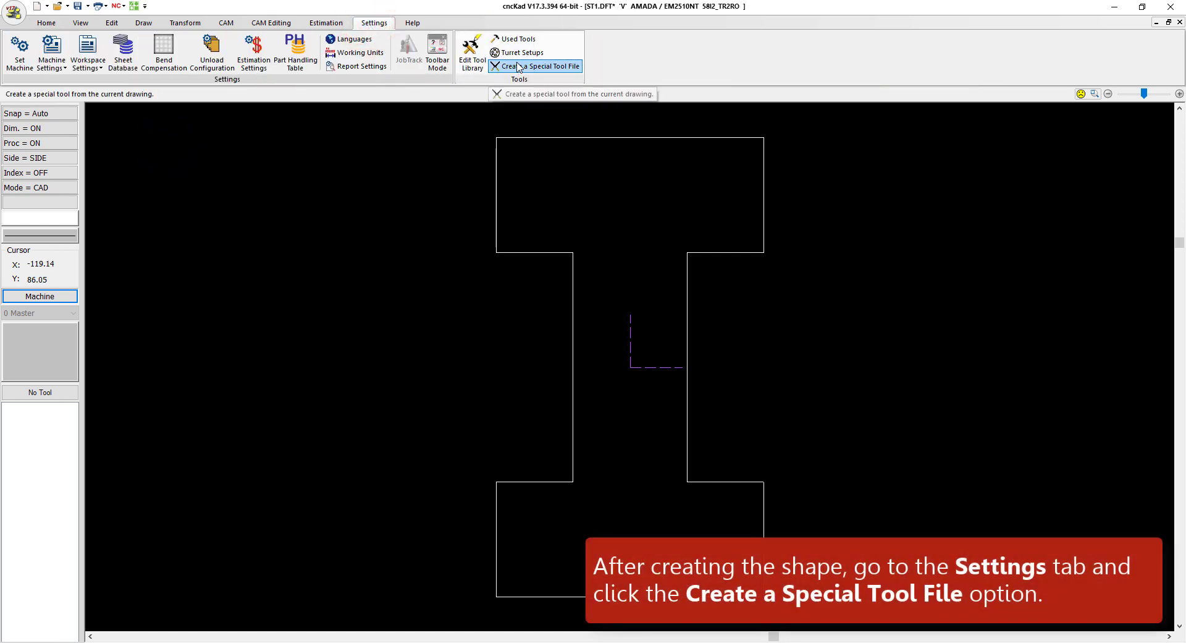
click(518, 67)
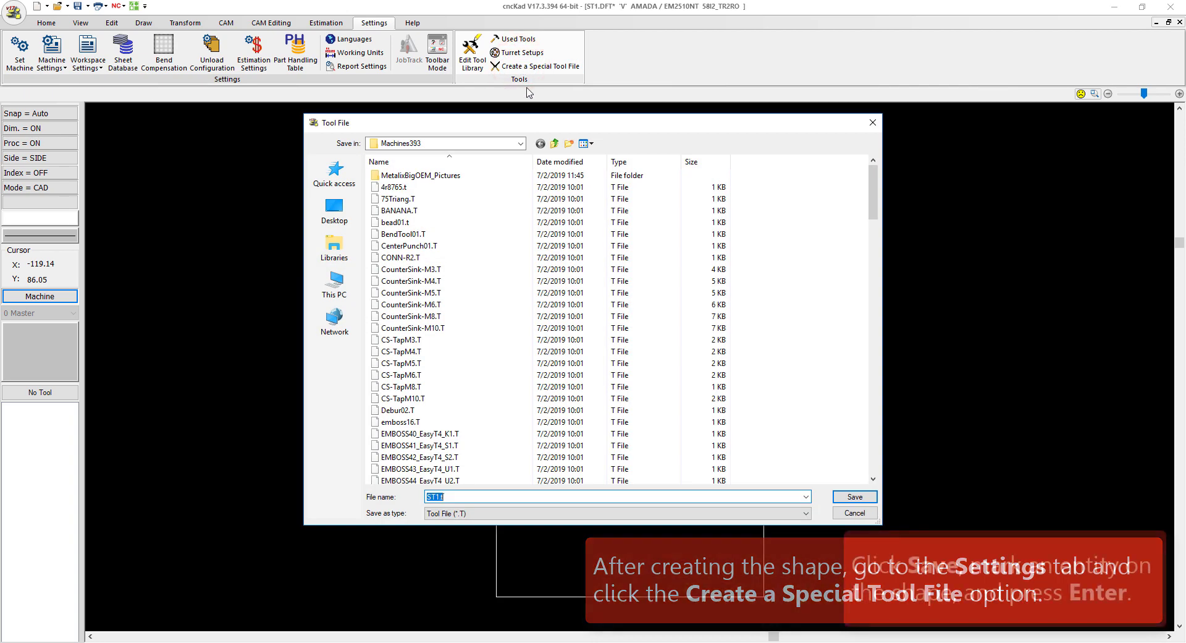
click(844, 498)
click(572, 410)
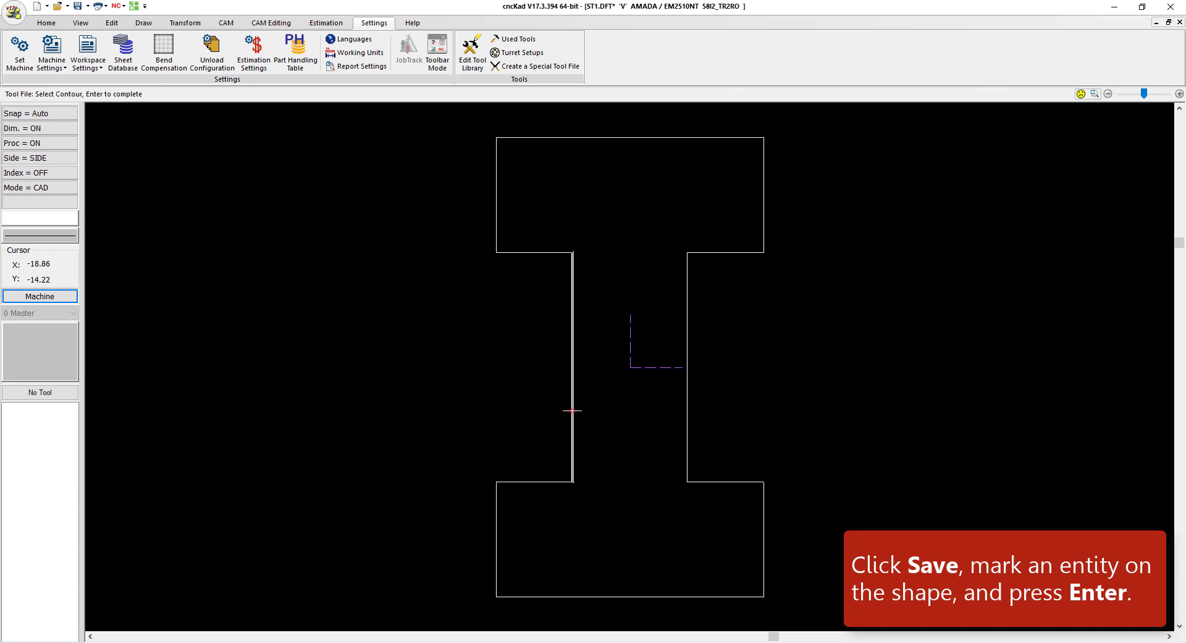
click(572, 411)
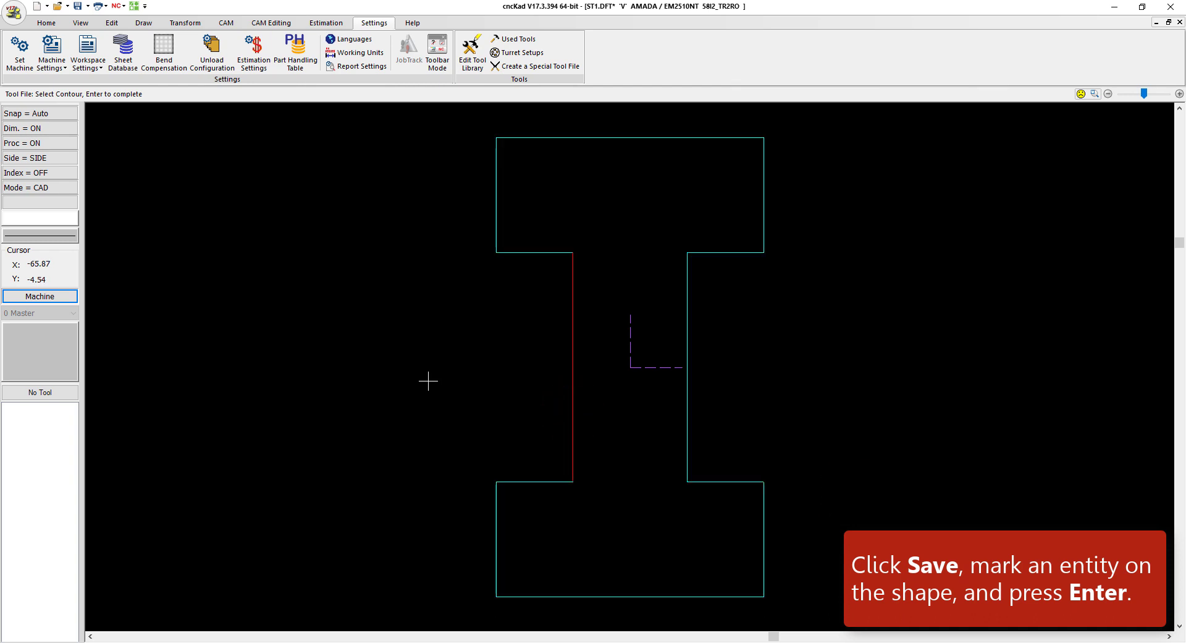
key(Return)
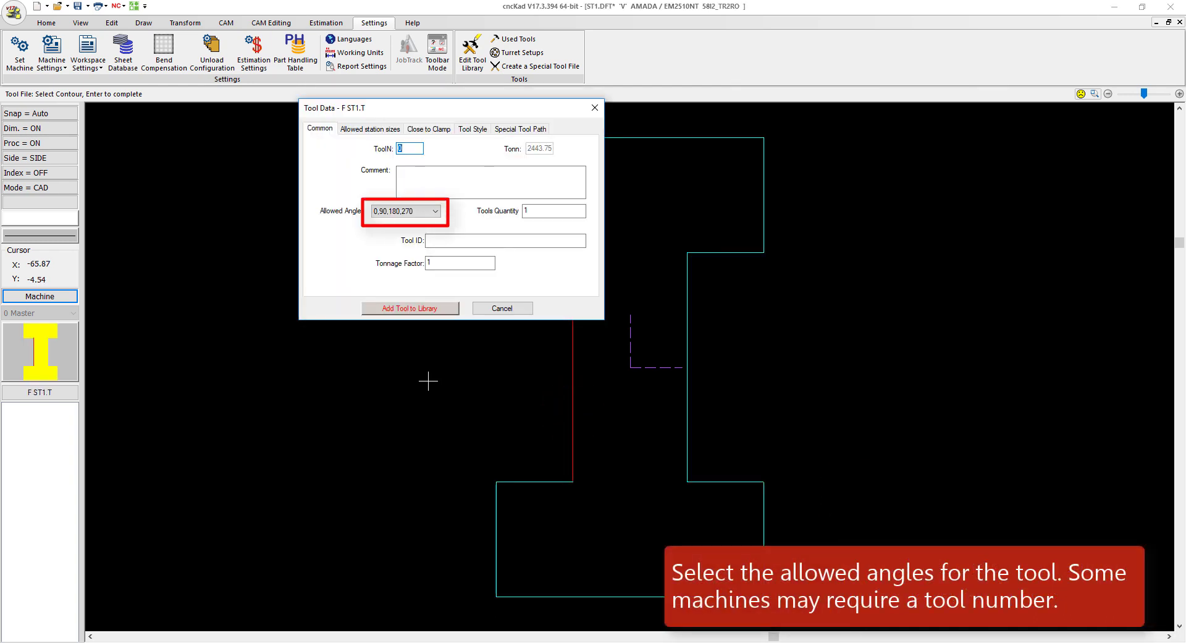
click(410, 310)
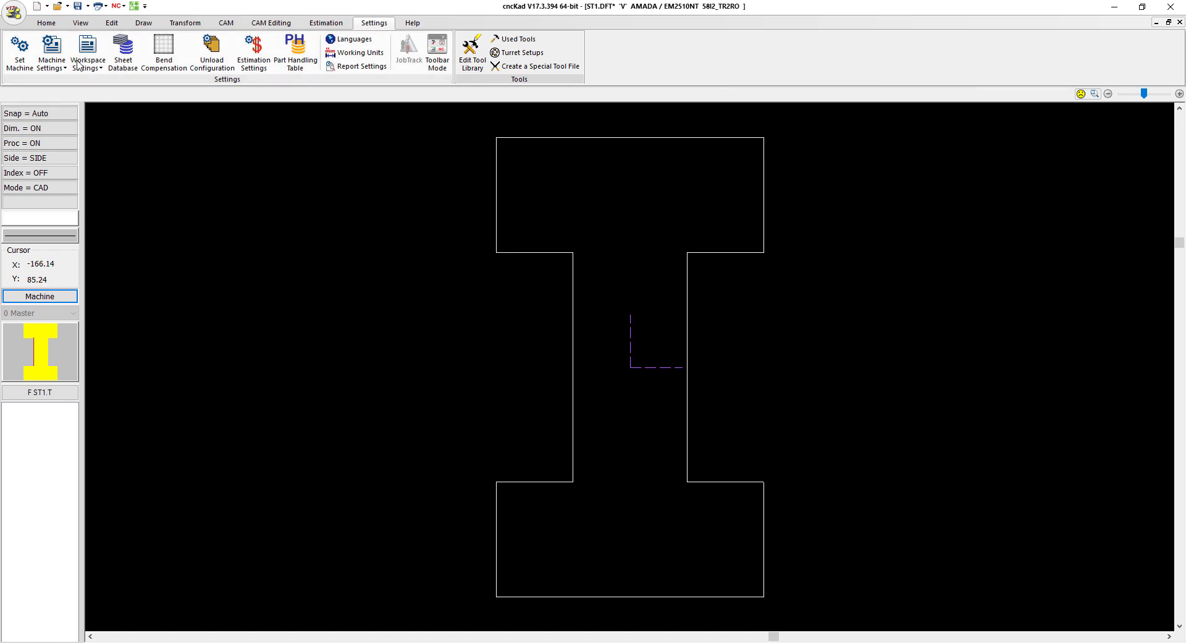
- Create a new part ST2.DFT on the AMADA EM2510NT machine with a 50 by 50 size
click(46, 23)
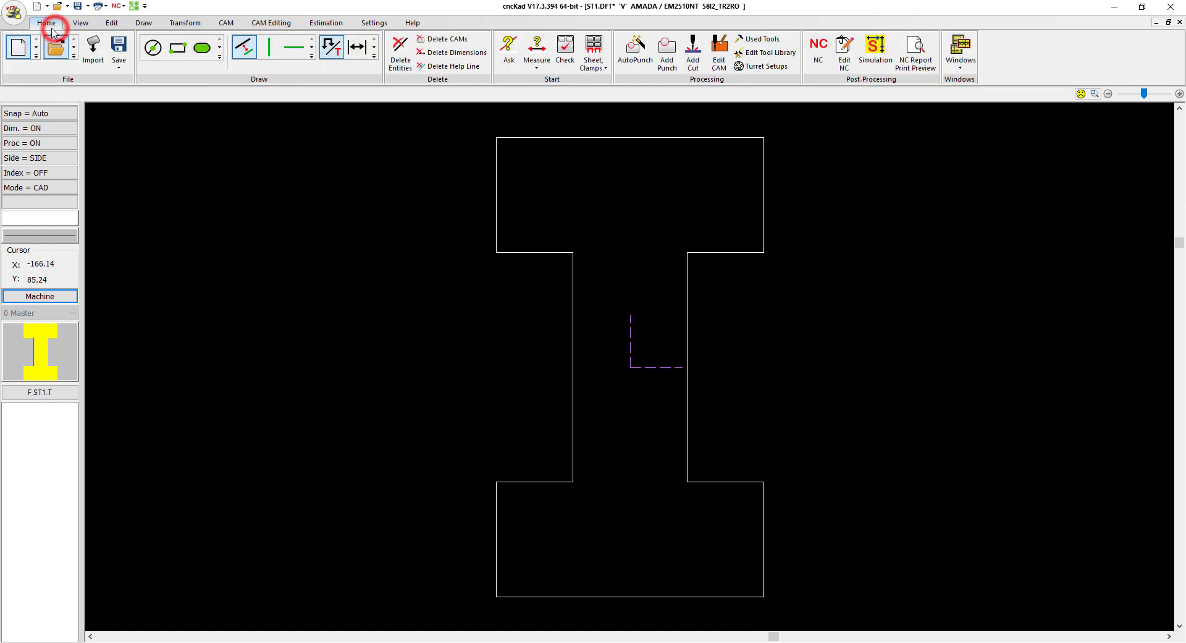
click(24, 48)
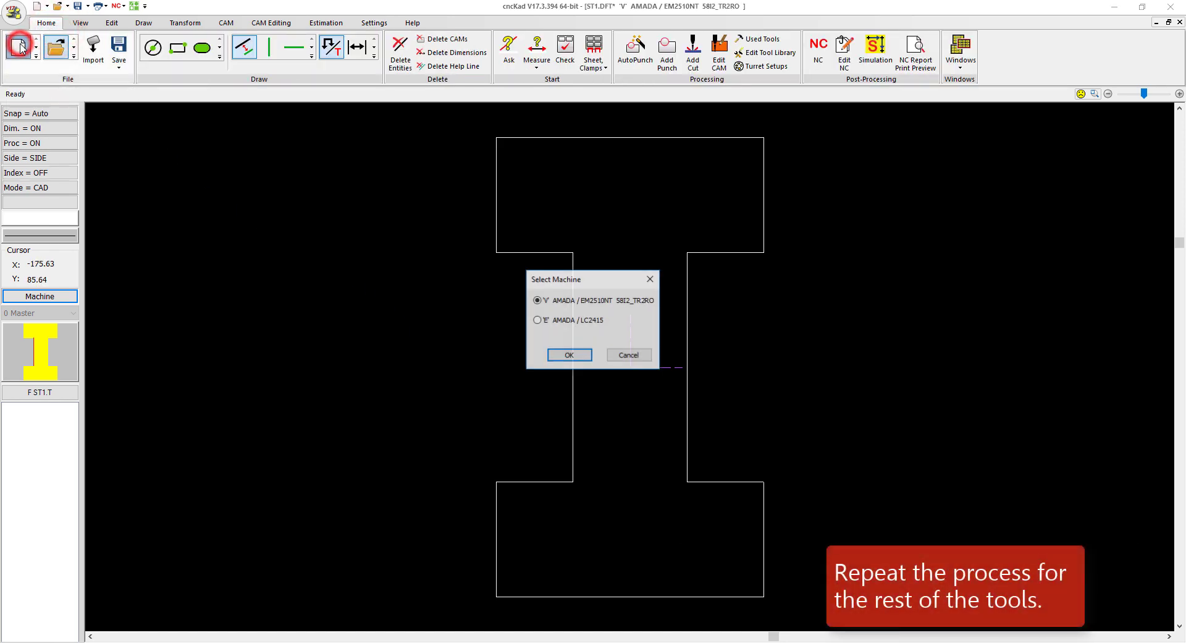
click(563, 357)
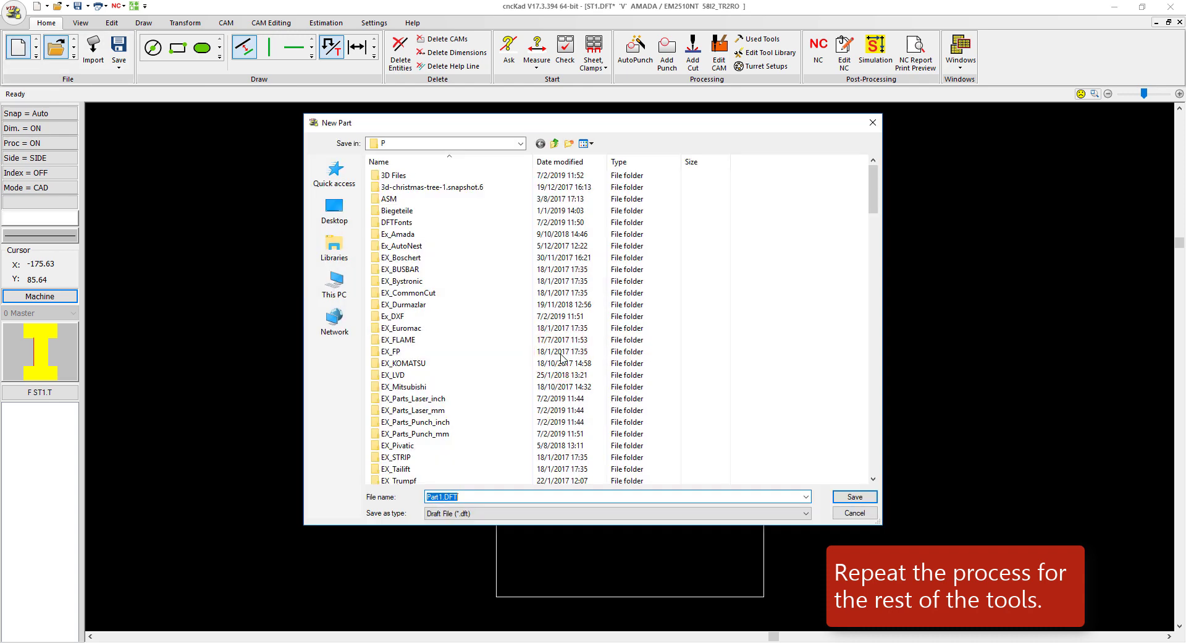
text(ST2)
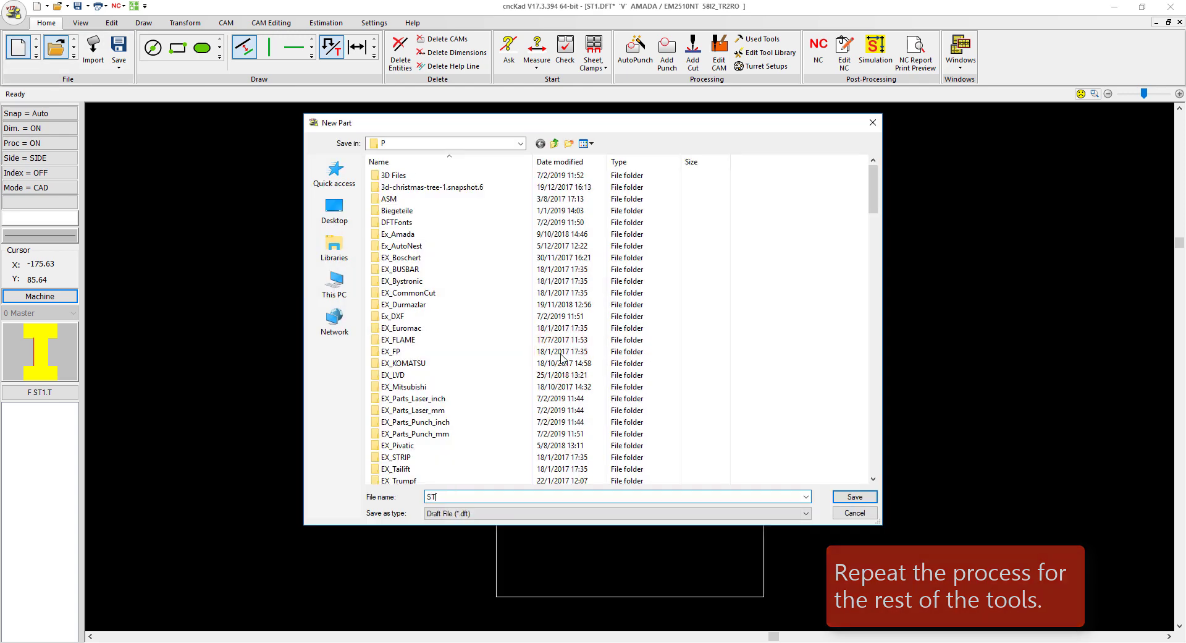
click(854, 497)
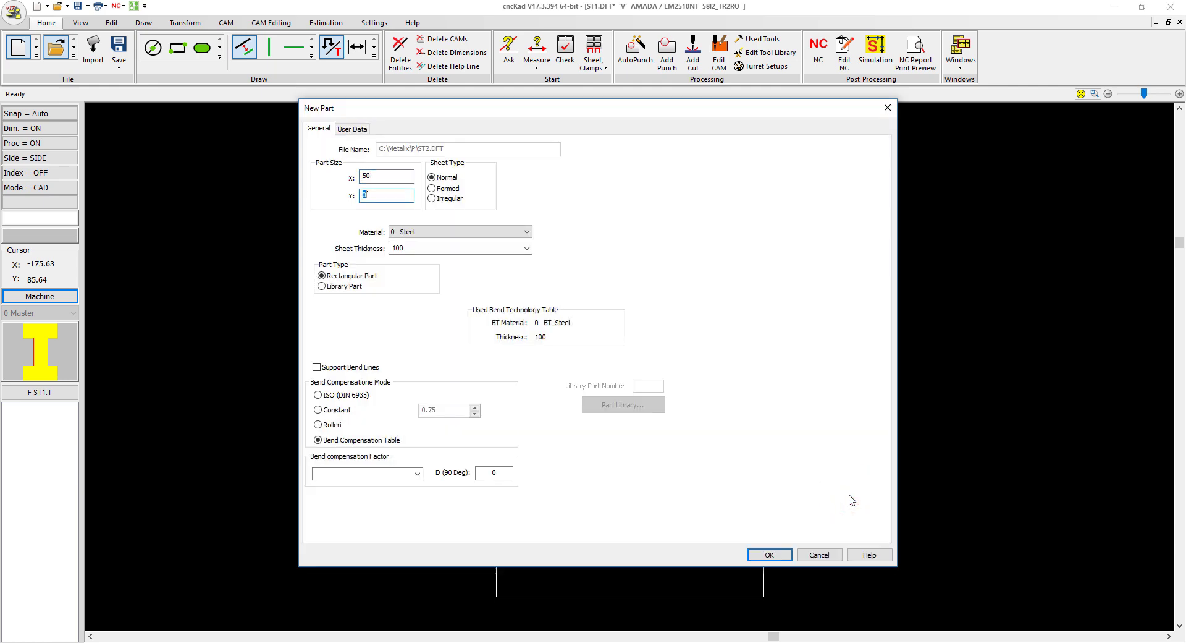
text(50)
click(783, 554)
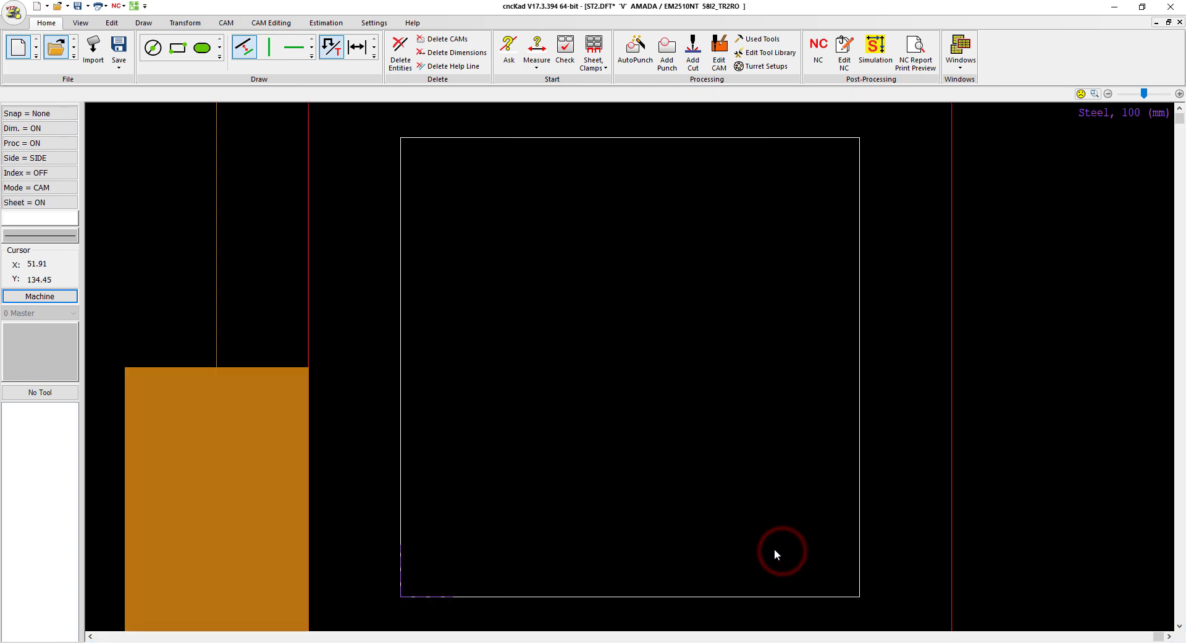
- Draw a banana-shaped arch with outer arc radius 50 at the part's lower-left corner
click(220, 56)
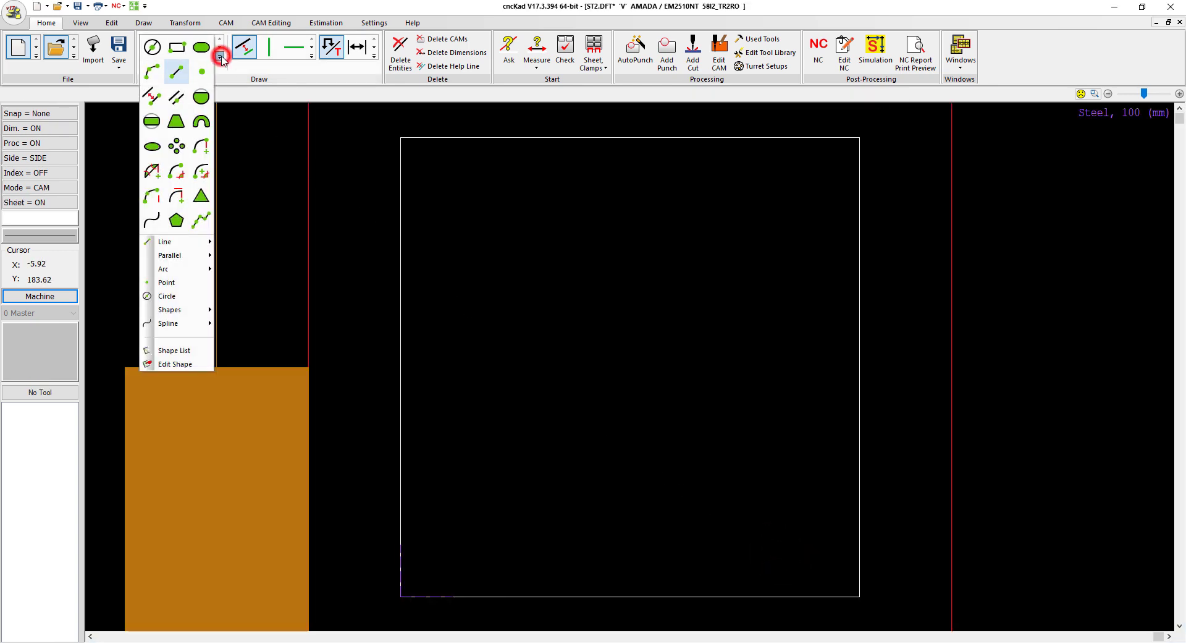
click(206, 119)
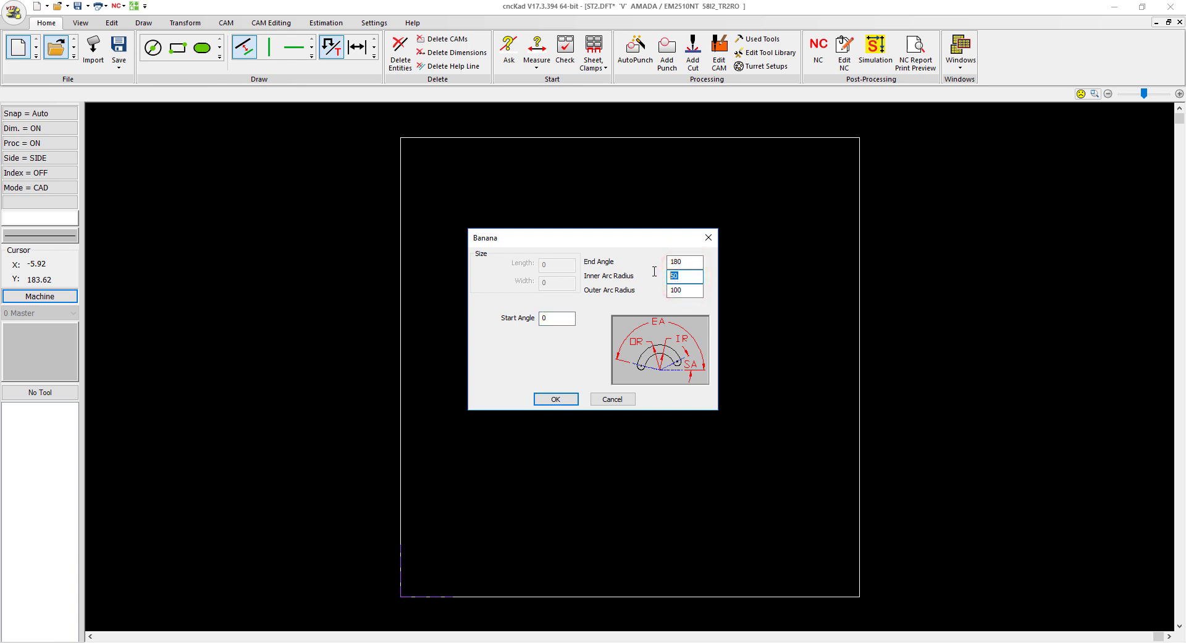
double_click(690, 288)
text(50)
click(556, 399)
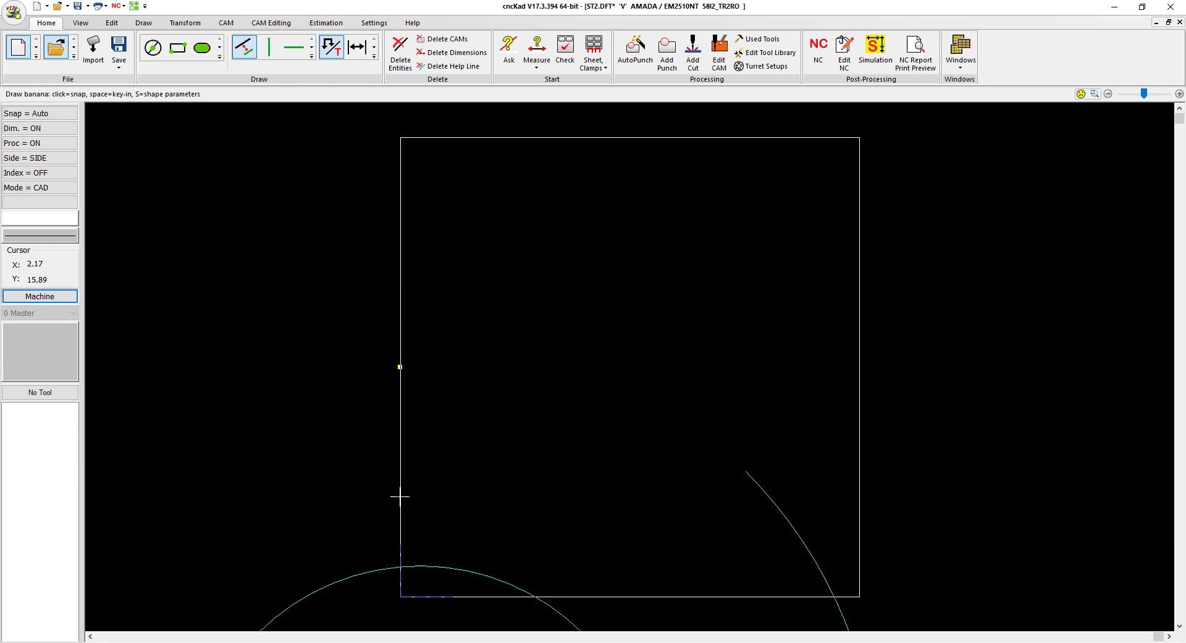
click(399, 595)
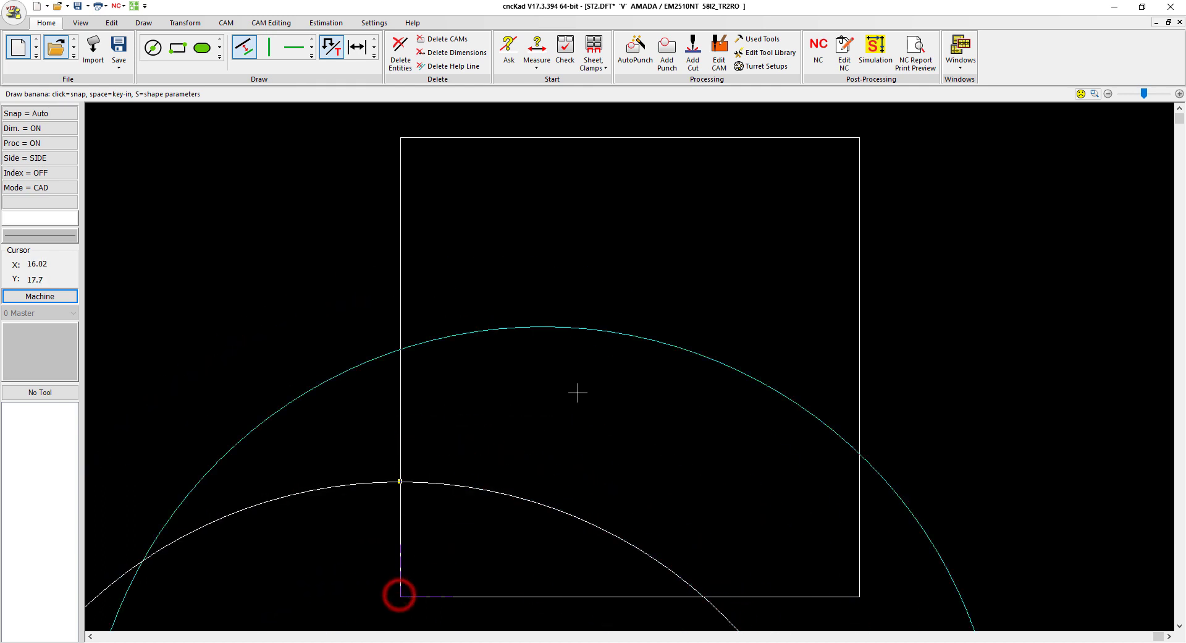
right_click(626, 351)
- Delete the square part outline as a contour, leaving only the arch
scroll(626, 351, down, 1)
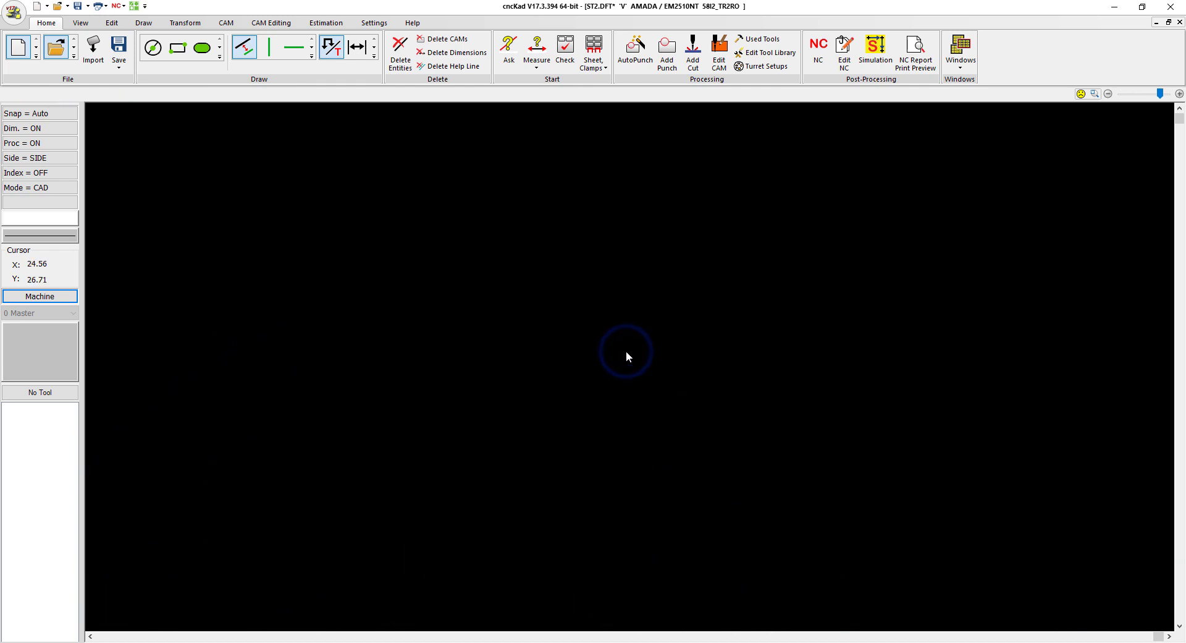
scroll(626, 351, down, 2)
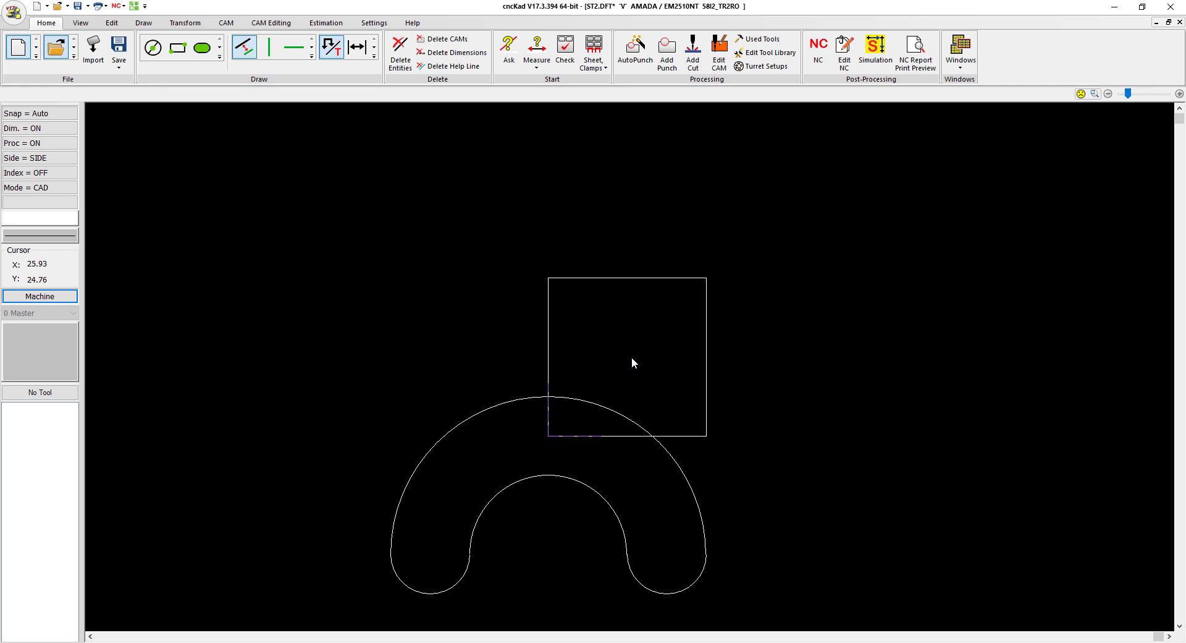
click(399, 60)
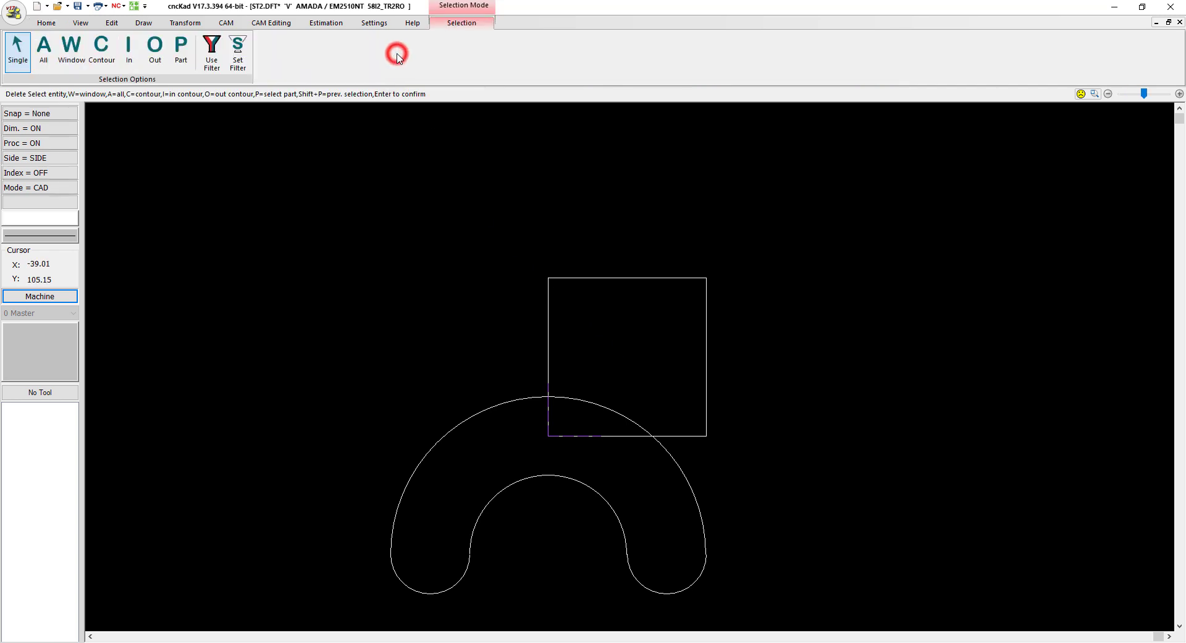
click(99, 56)
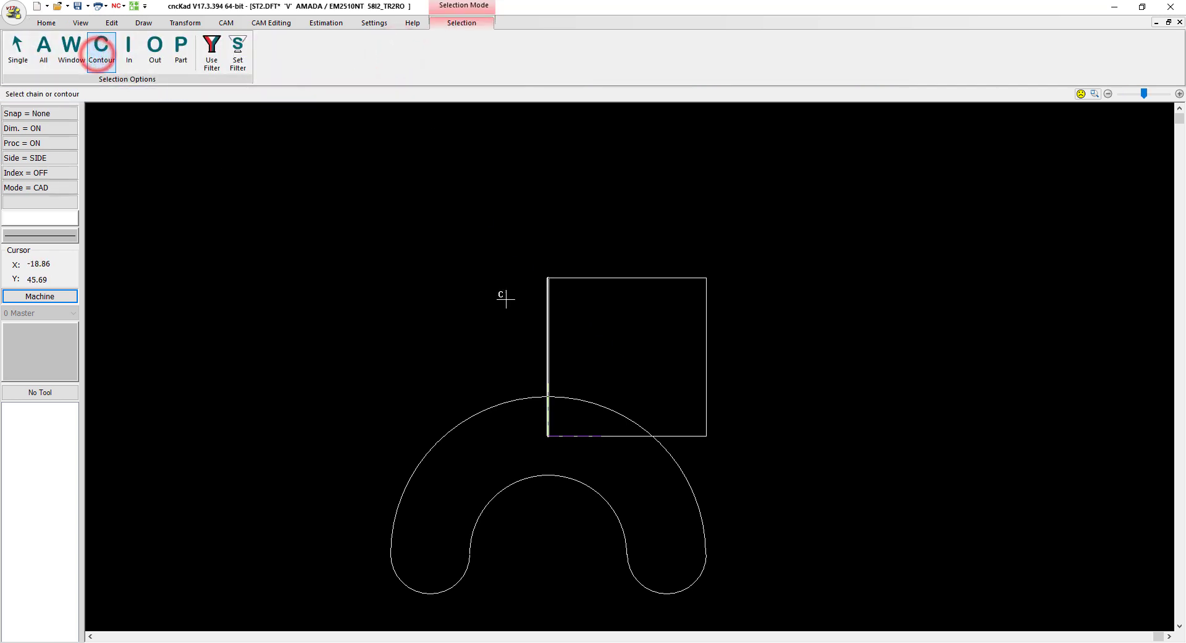
click(551, 325)
key(Return)
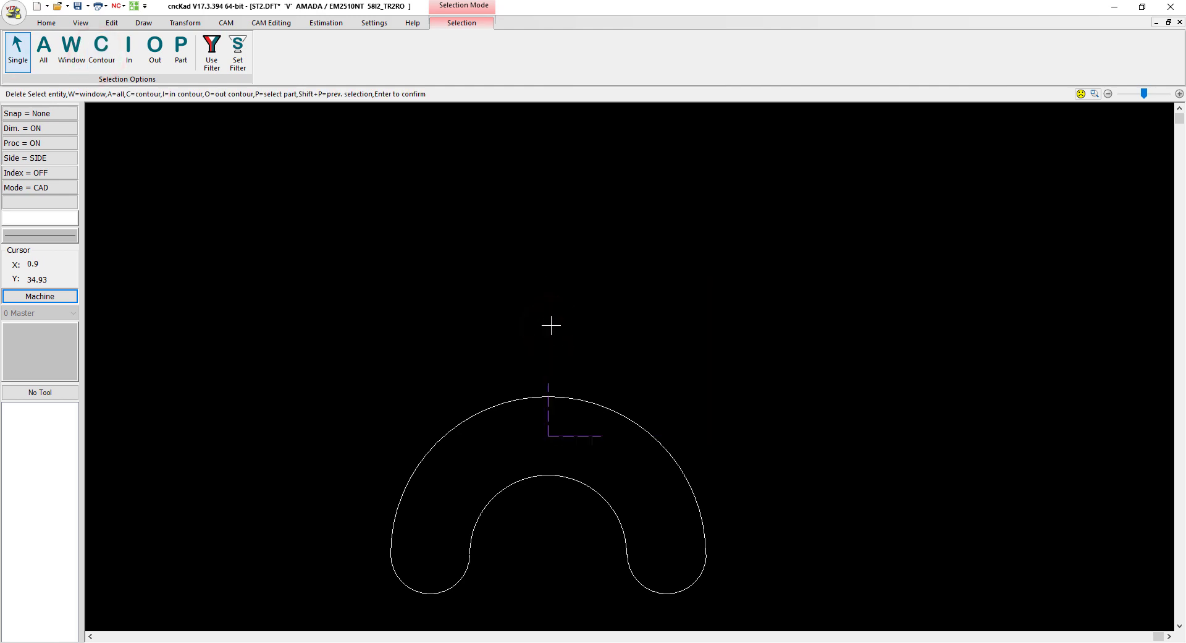
right_click(597, 308)
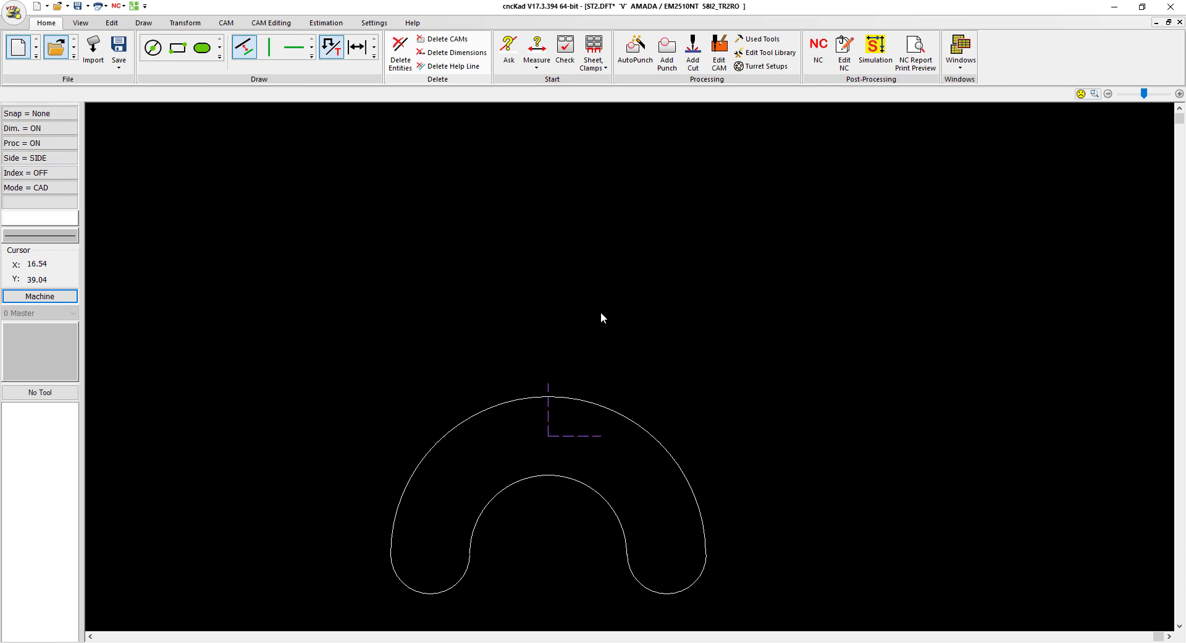
- Create special tool file ST2.t from the arch contour and add it to the tool library
click(374, 23)
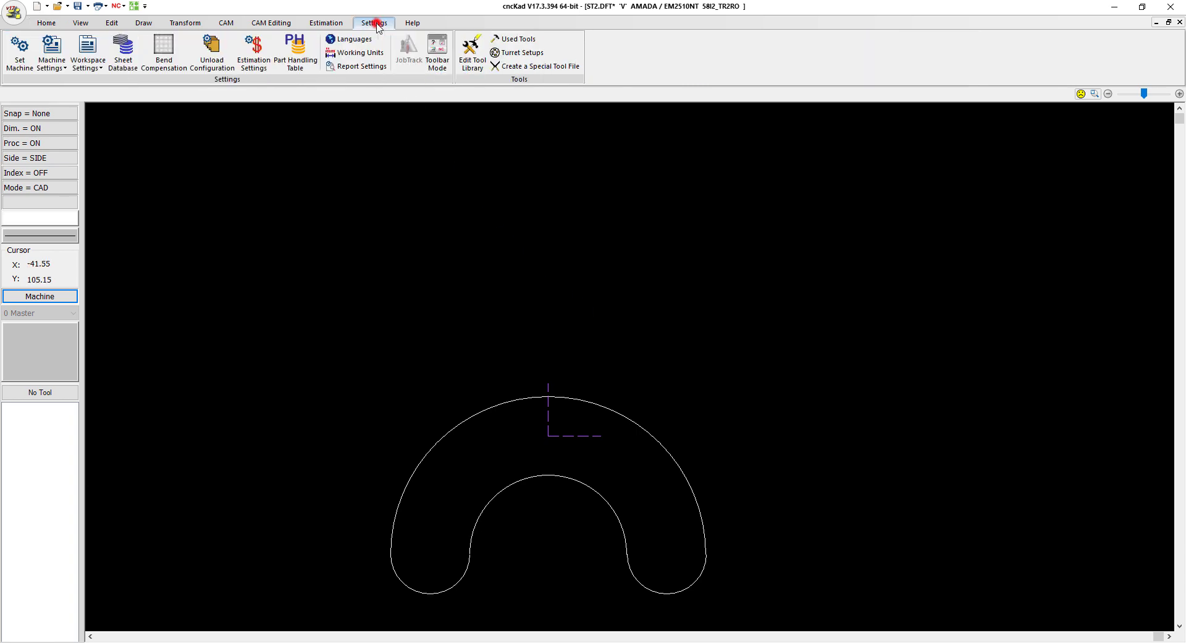
click(532, 66)
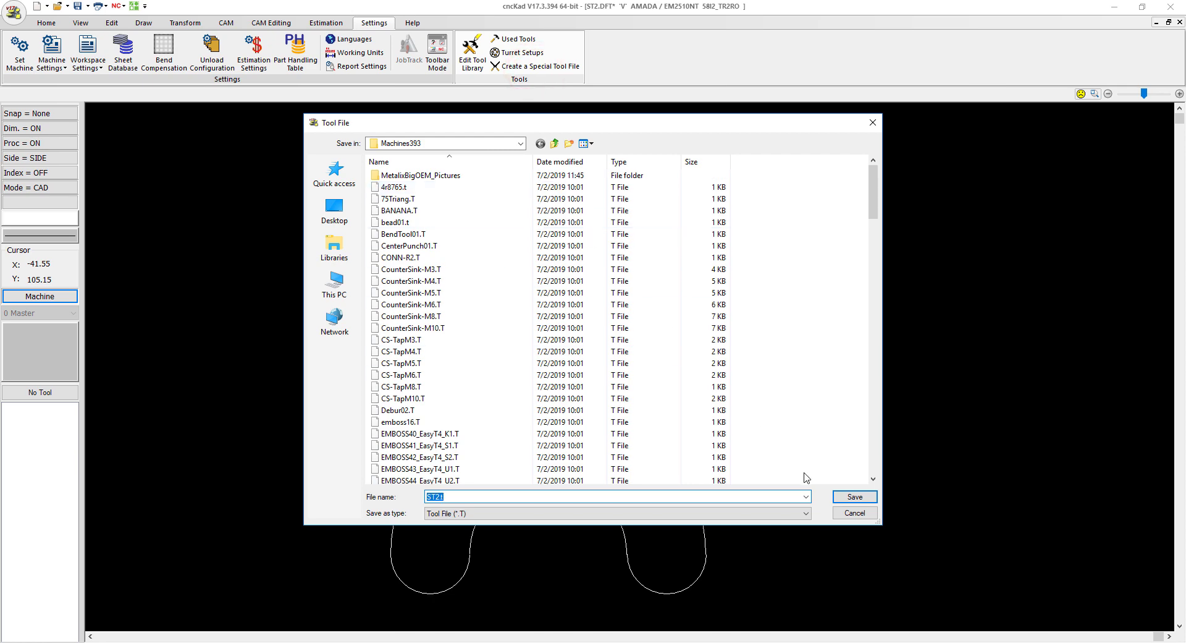
click(844, 498)
click(647, 415)
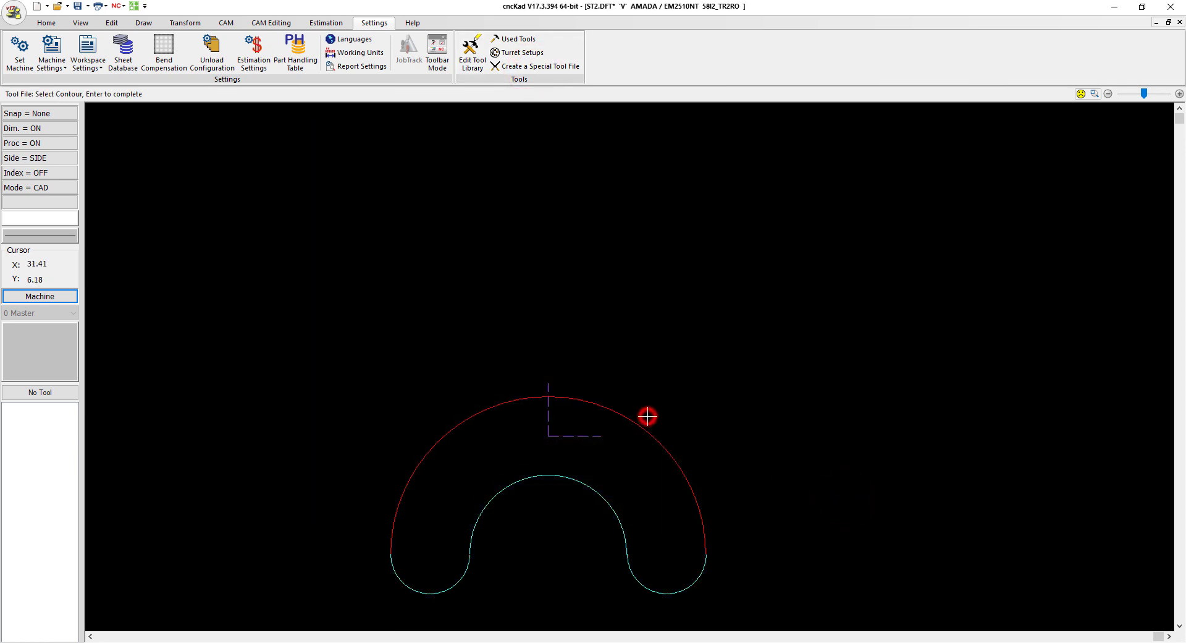
key(Return)
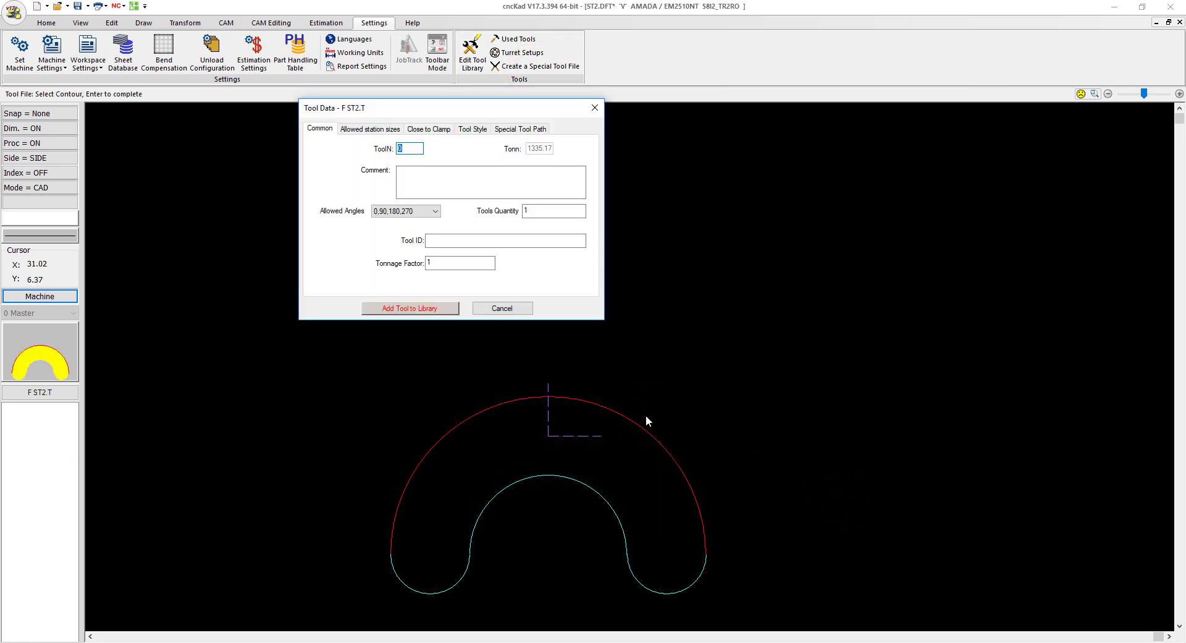
click(412, 312)
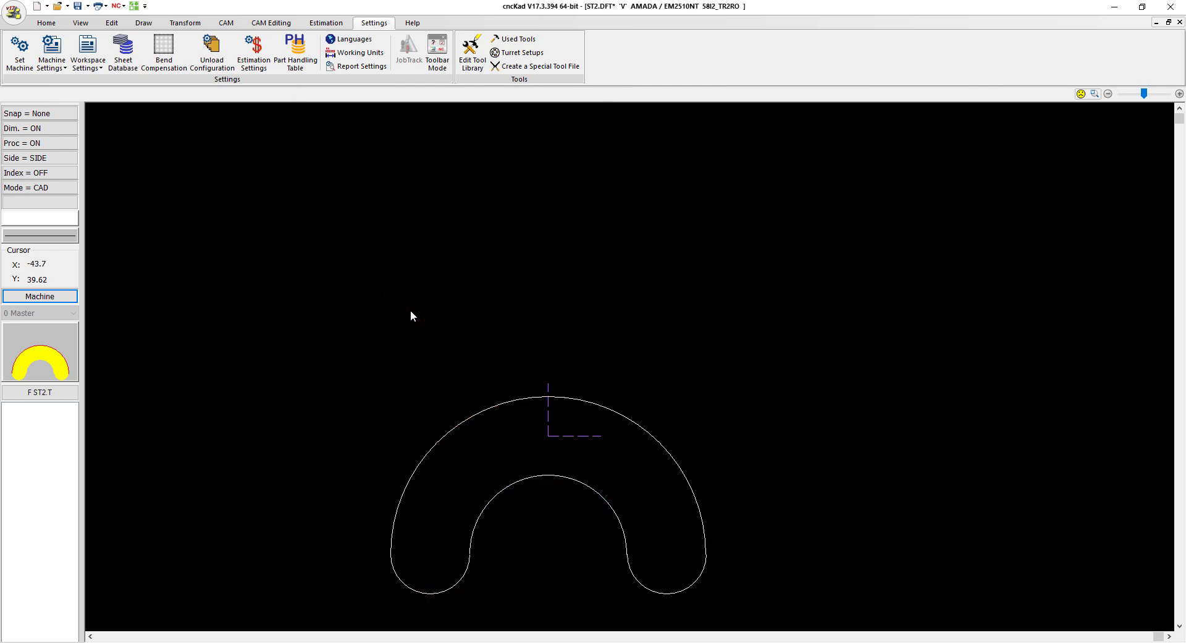
- Create new part ST3.DFT on the confirmed machine, with Part Size Y 50 for a 100 × 50 outline
click(46, 23)
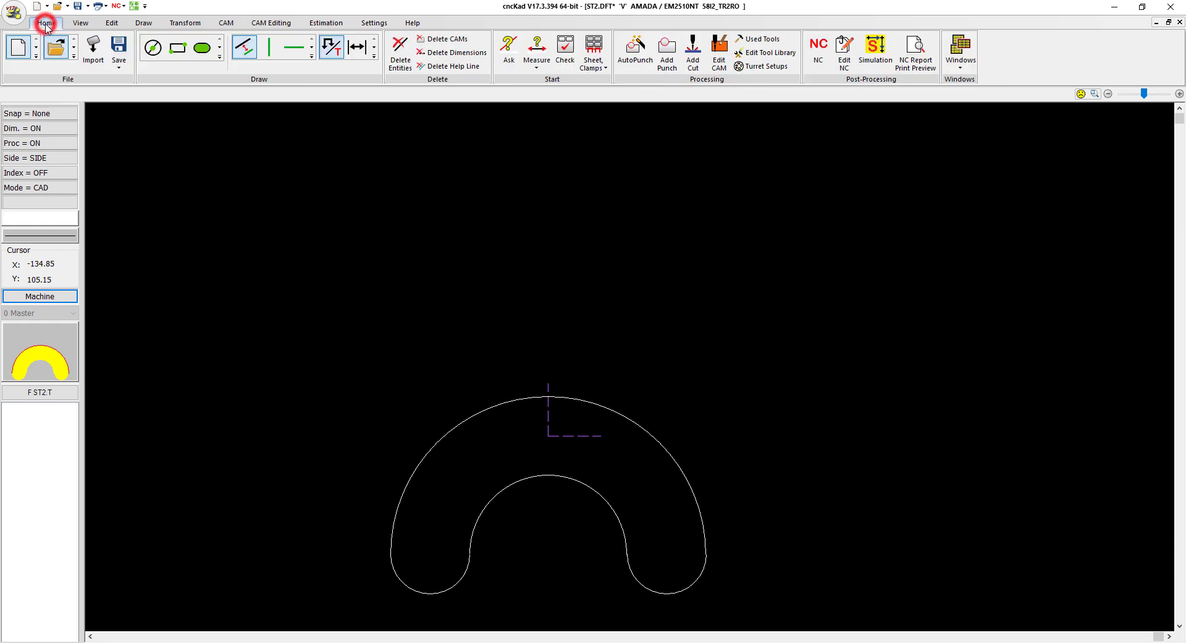
click(27, 49)
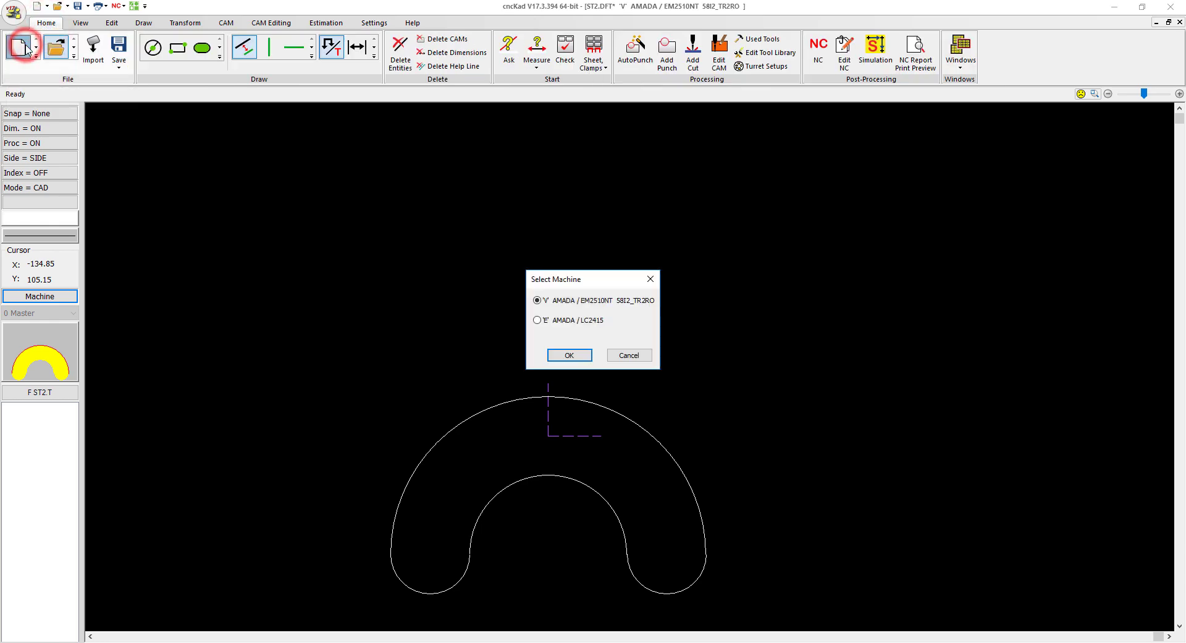
click(570, 356)
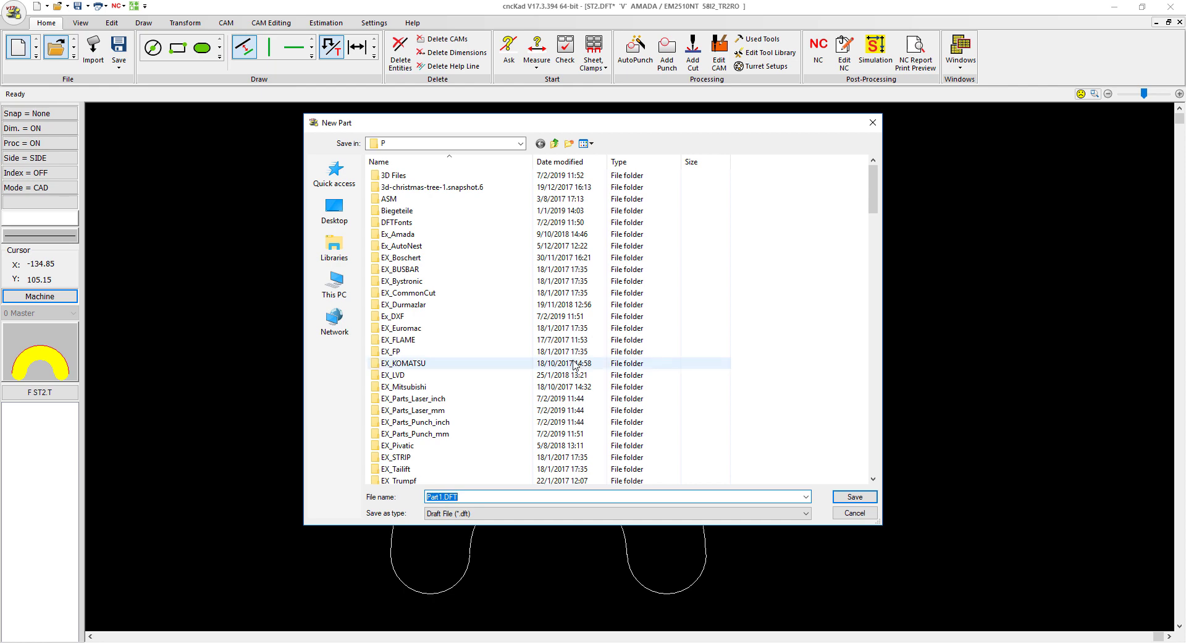
text(ST3)
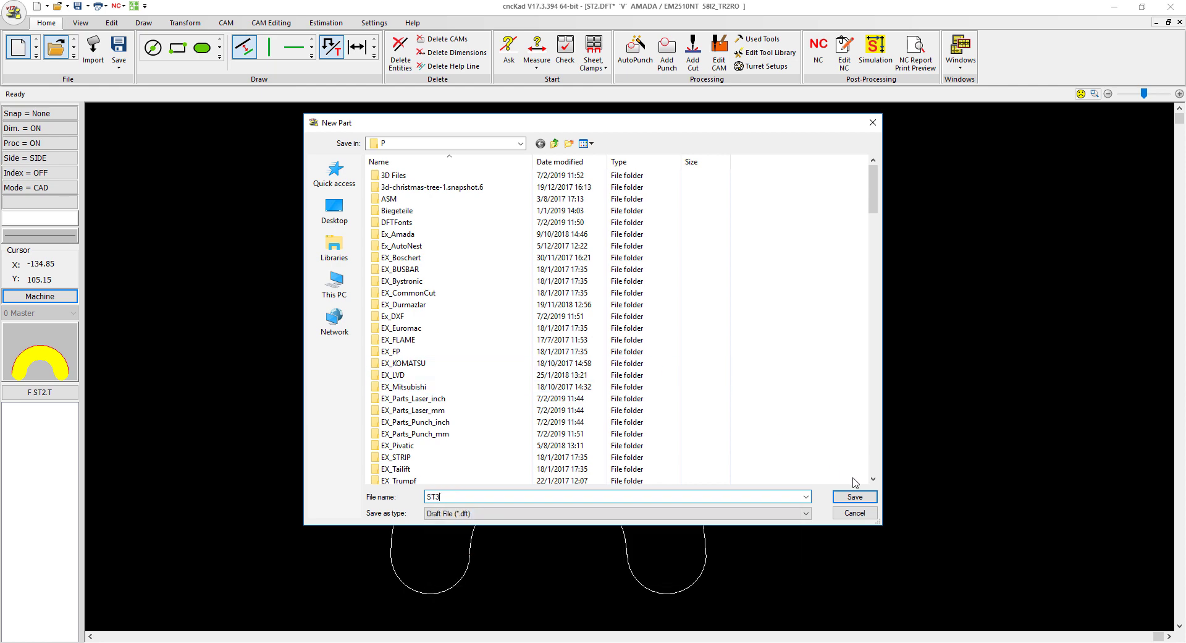
click(861, 498)
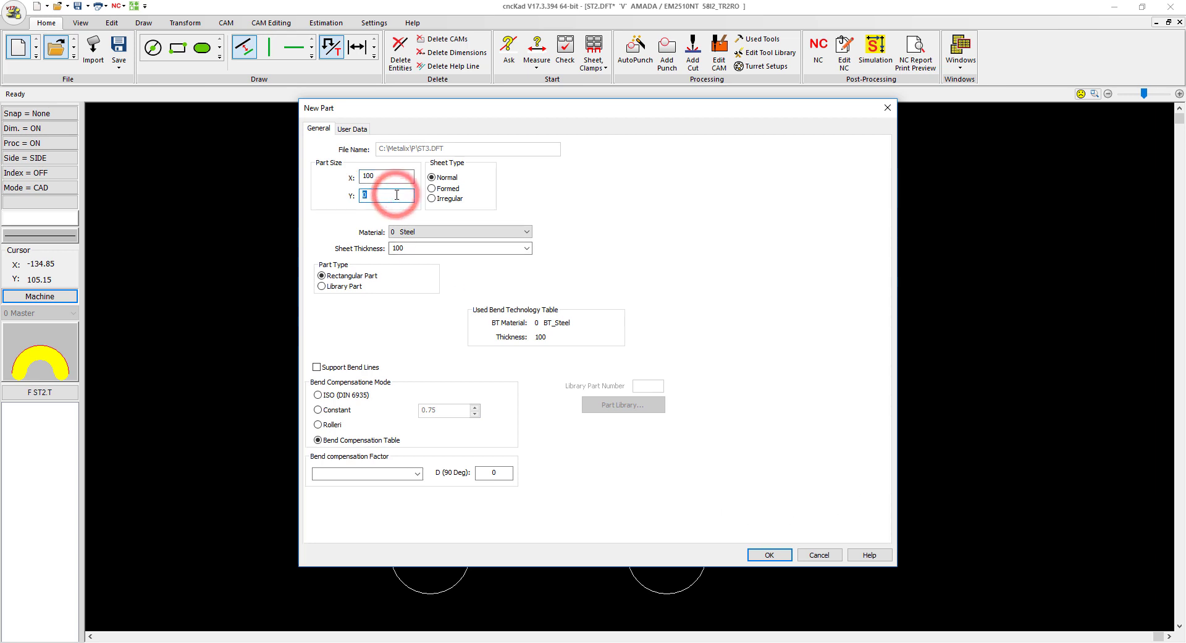
text(50)
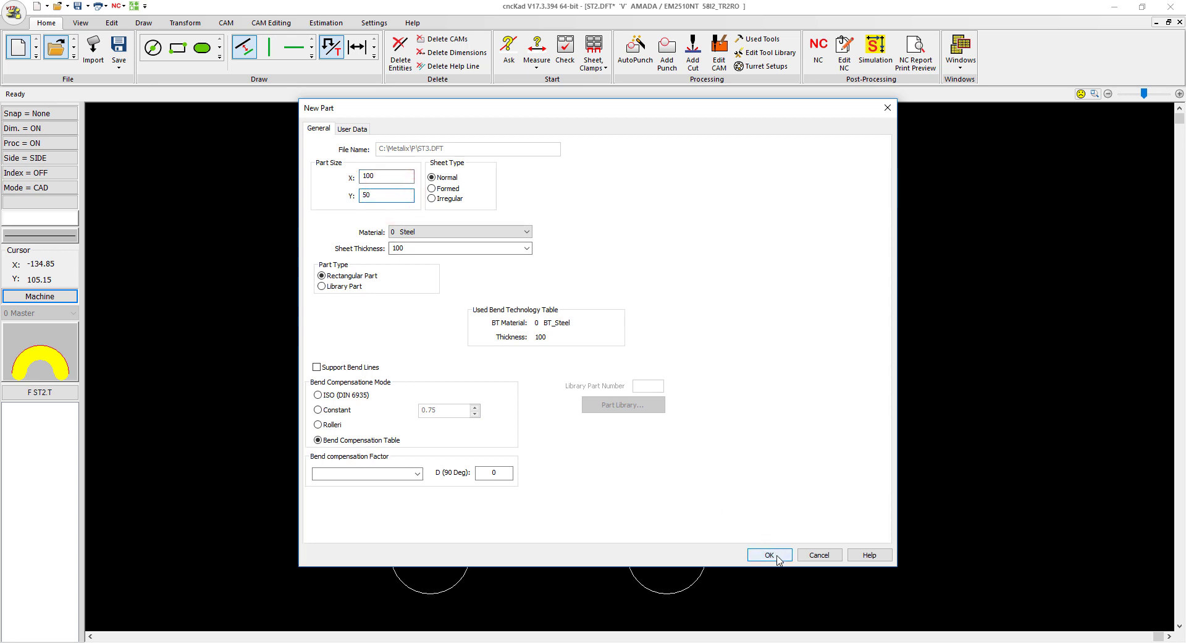
click(777, 556)
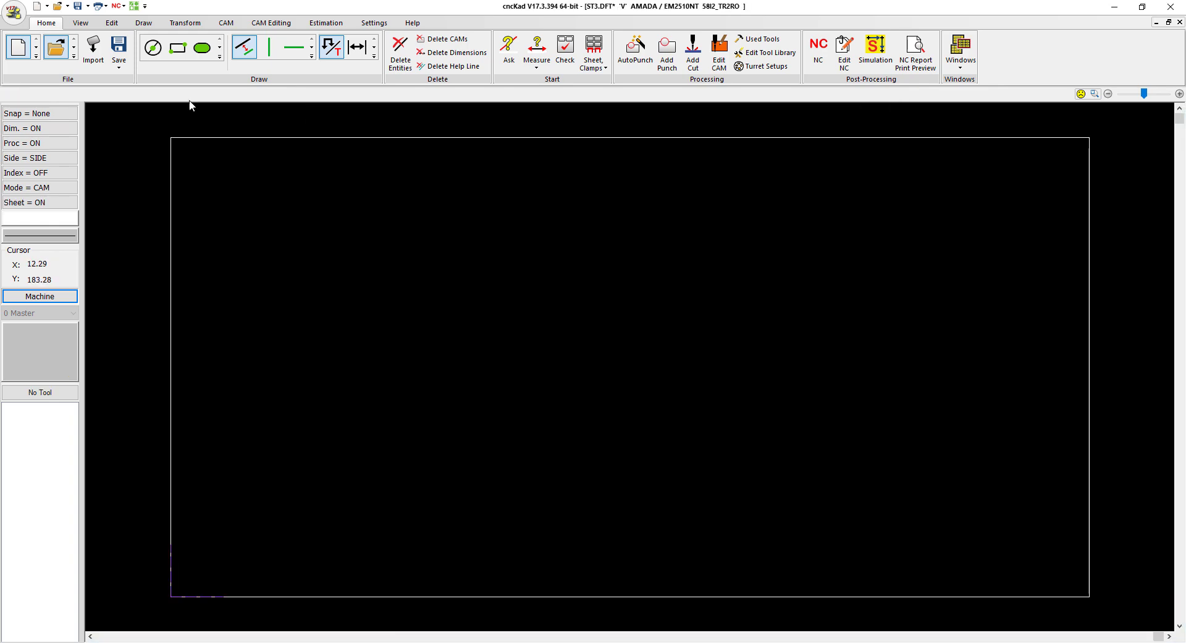
- Draw a 100 × 50 rectangle centred on the origin
click(173, 56)
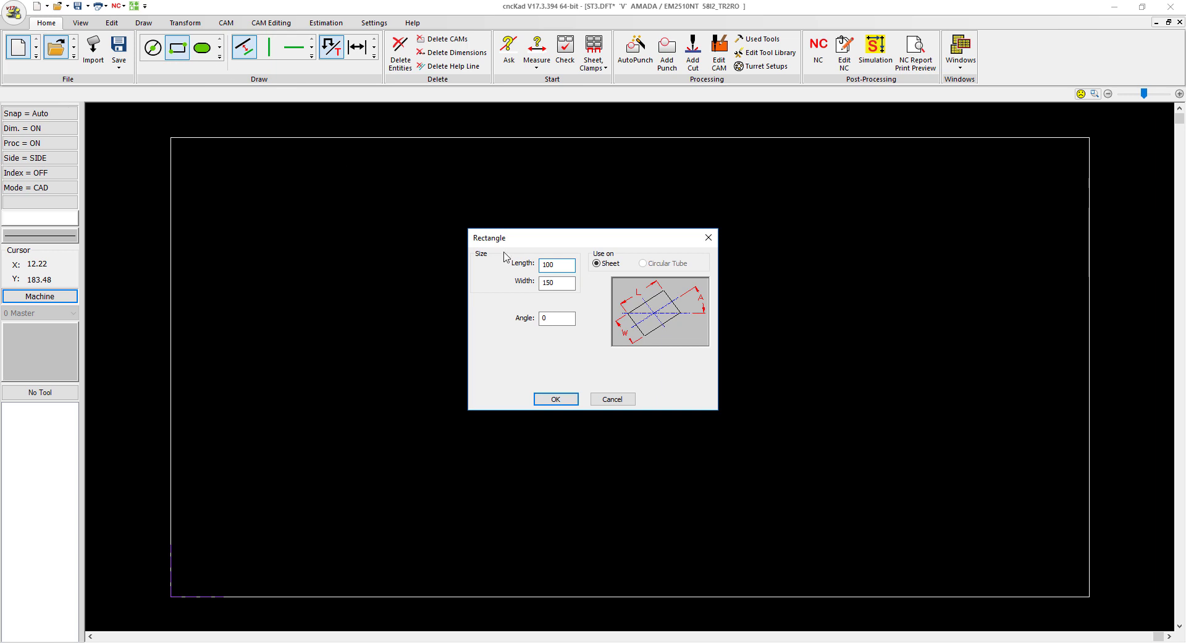
text(50)
click(556, 400)
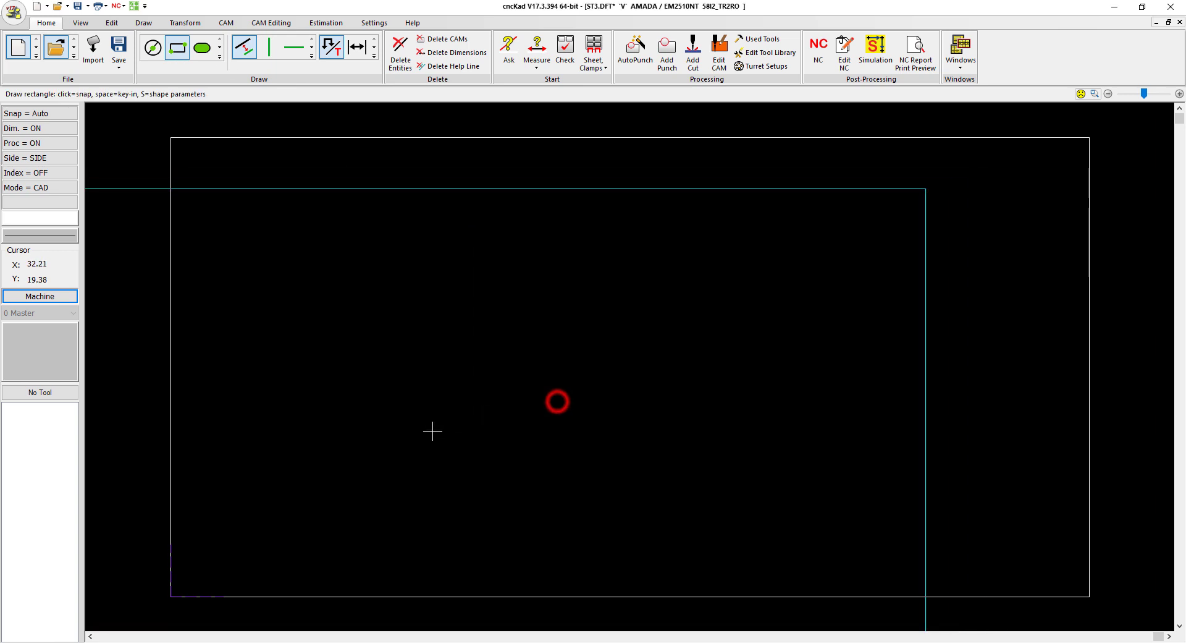
click(170, 597)
right_click(667, 474)
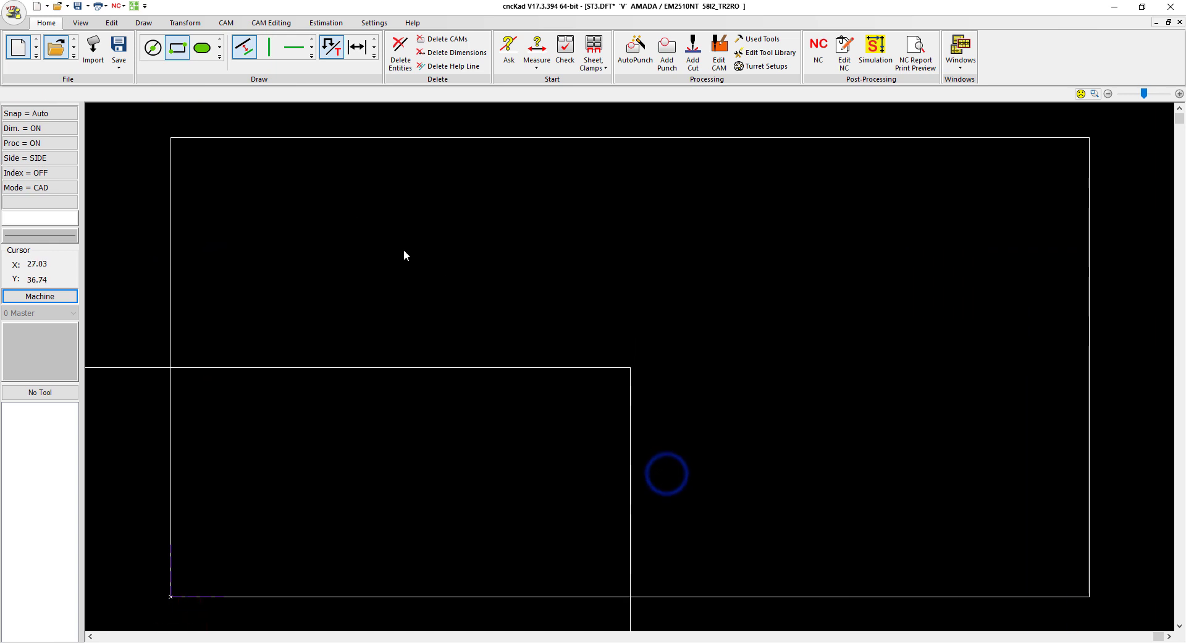
- Delete the original part outline using contour selection
click(401, 53)
click(102, 52)
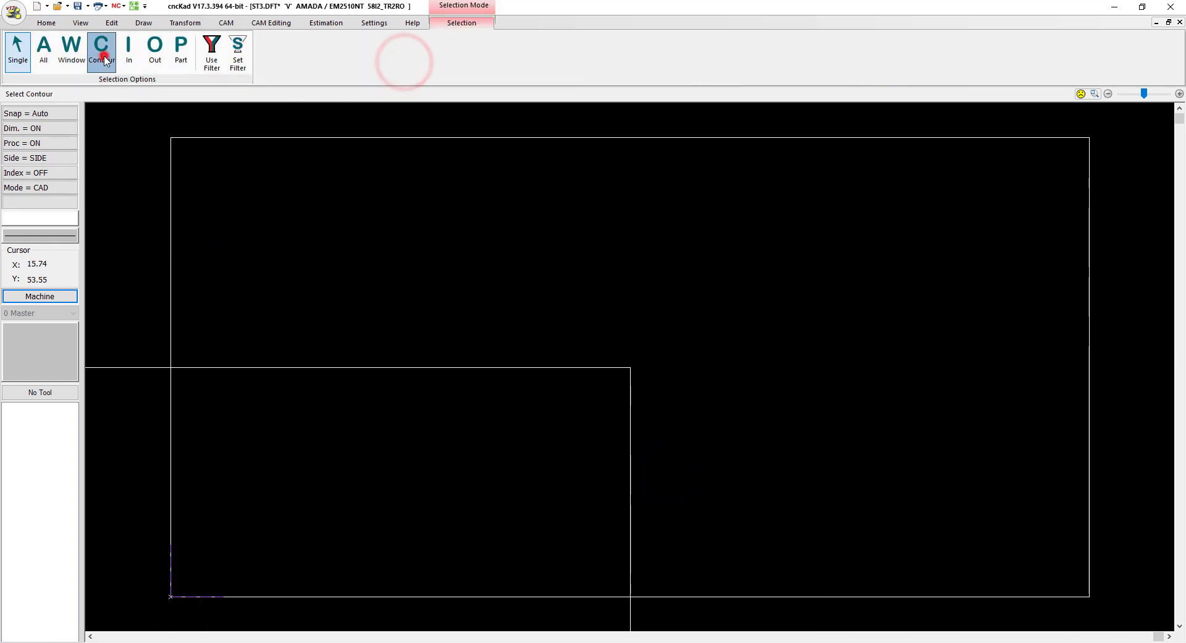
click(168, 193)
key(Return)
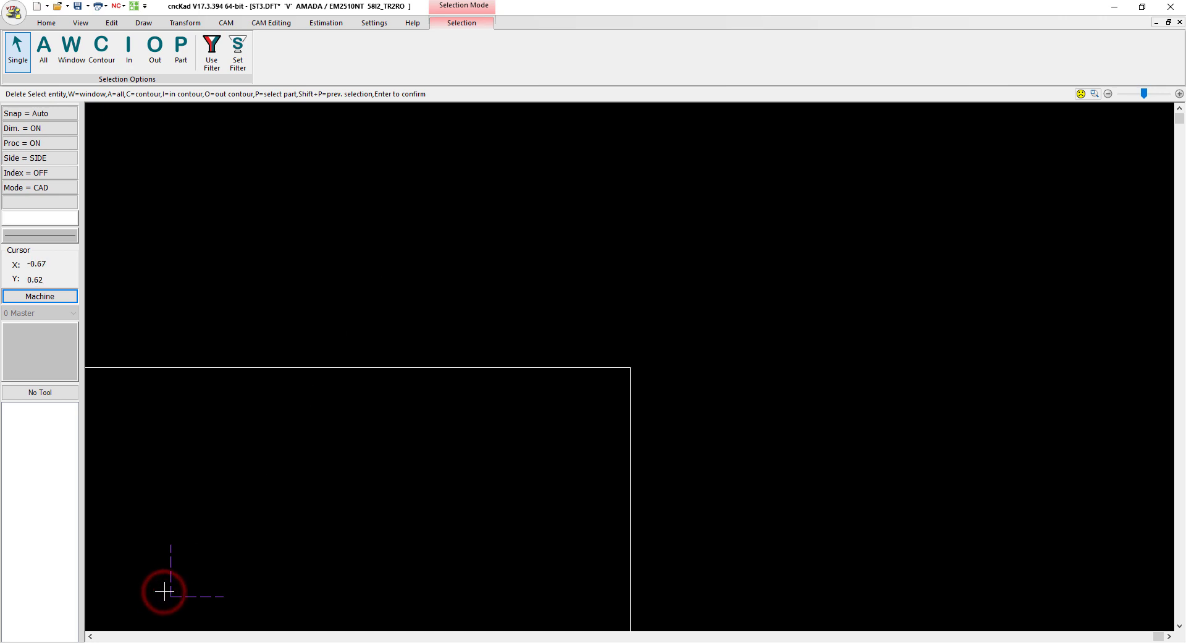
right_click(309, 492)
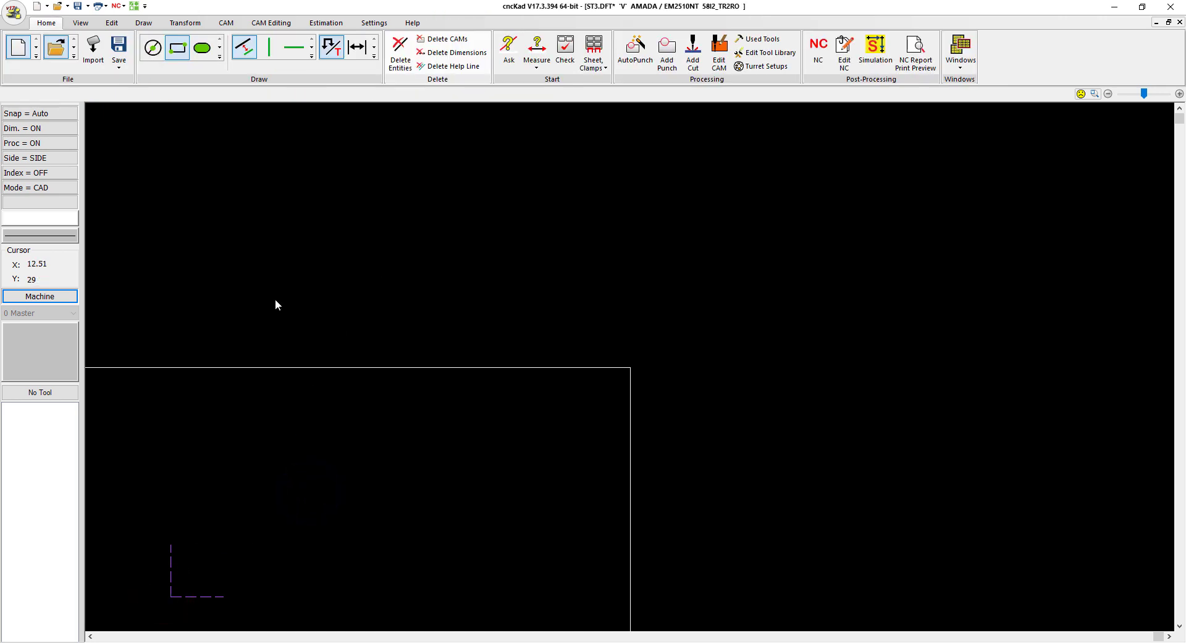
- Zoom to the part and add a horizontal help line through the origin
click(80, 23)
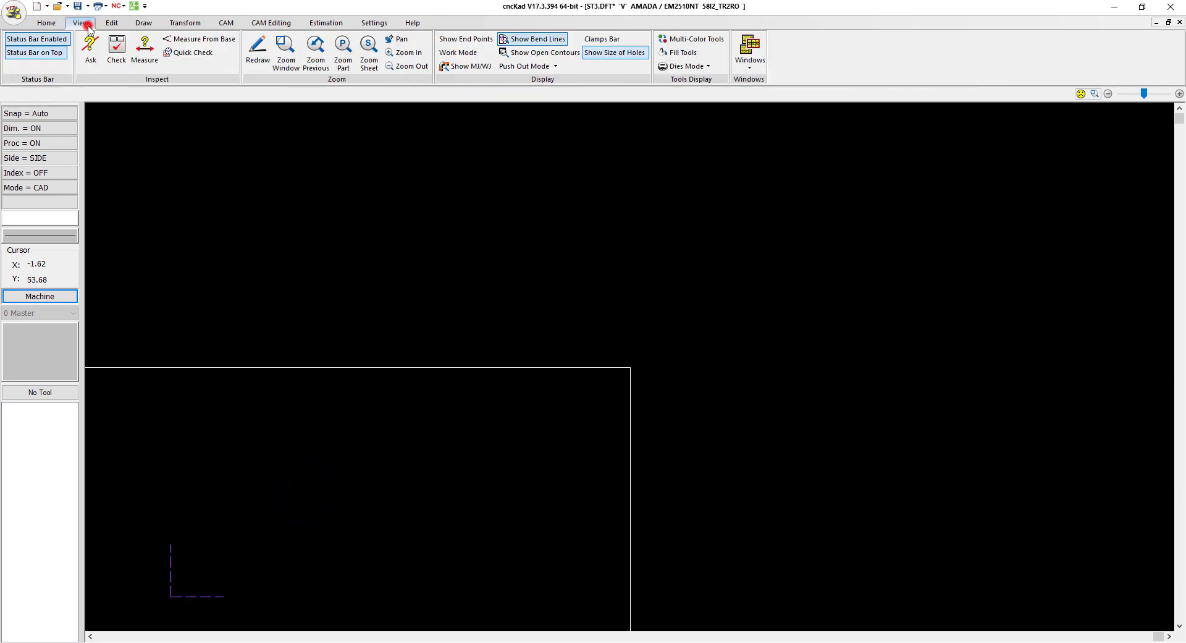
click(346, 57)
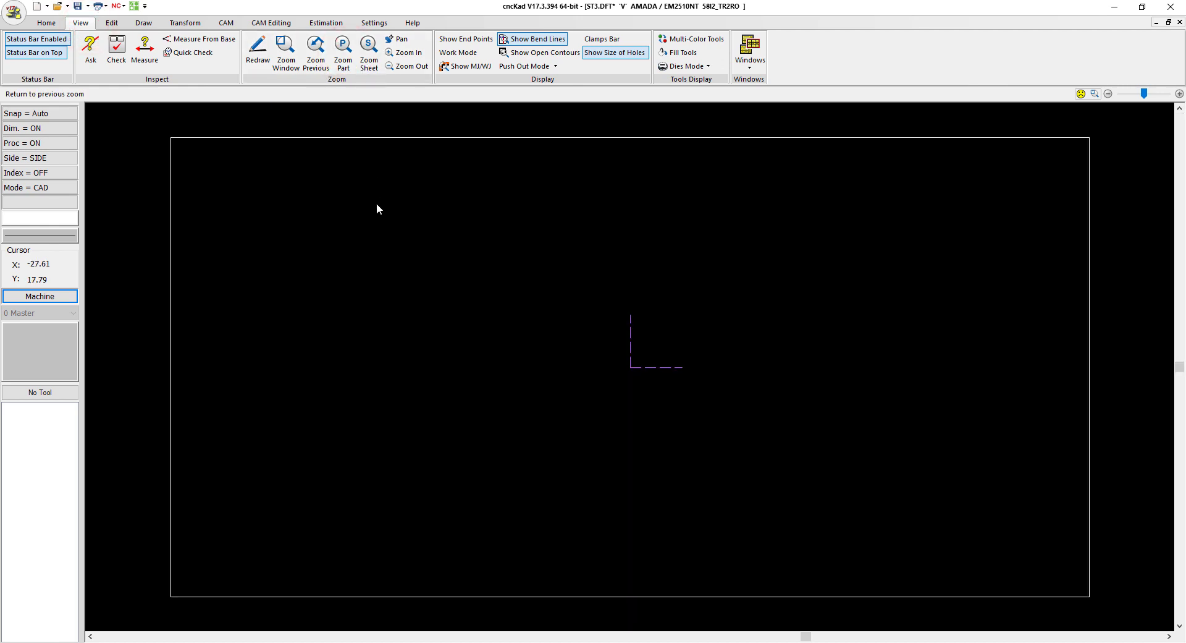
click(46, 23)
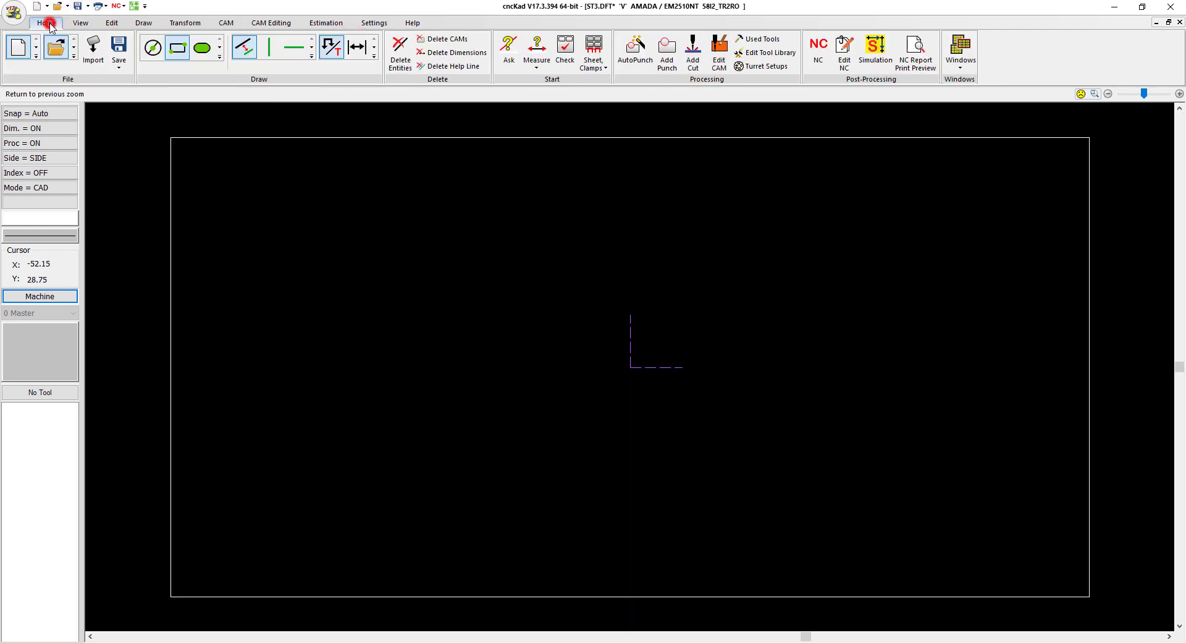
click(294, 47)
click(193, 388)
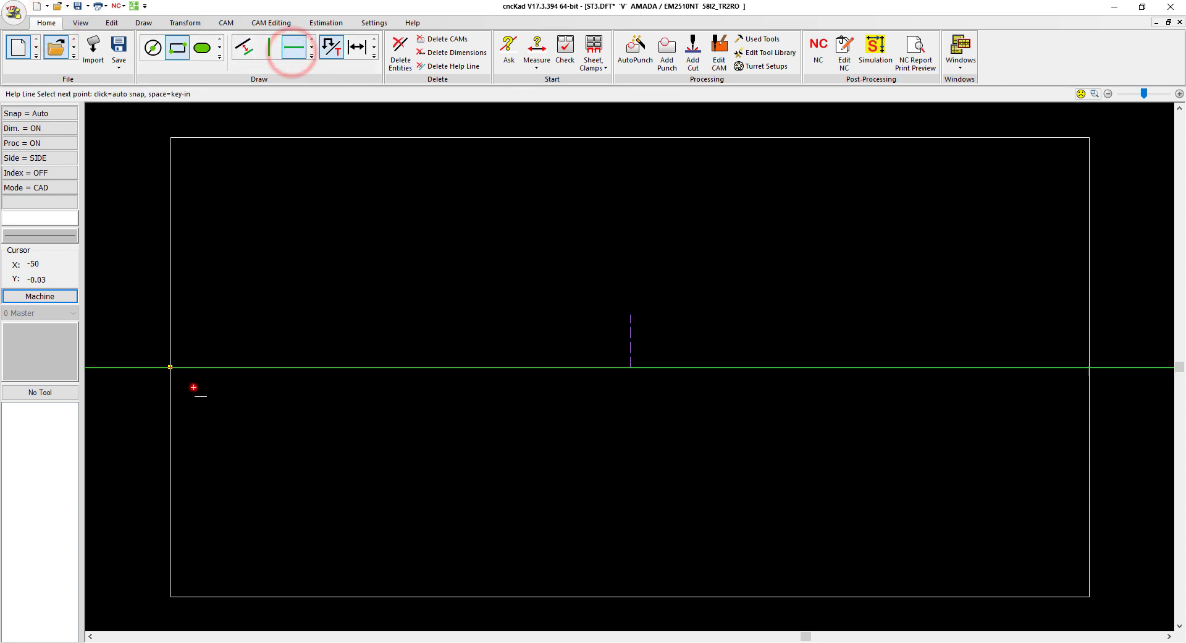
right_click(529, 295)
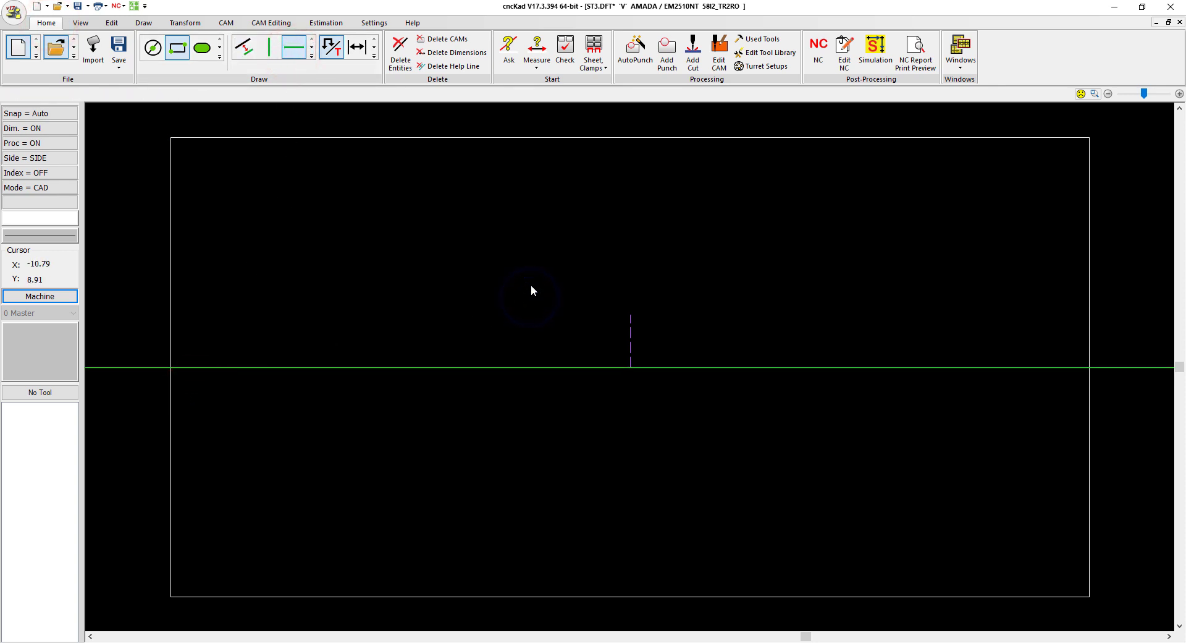
- Draw two 25-diameter circles on the left and right edge midpoints, declining RO 25 punching
click(152, 49)
text(25)
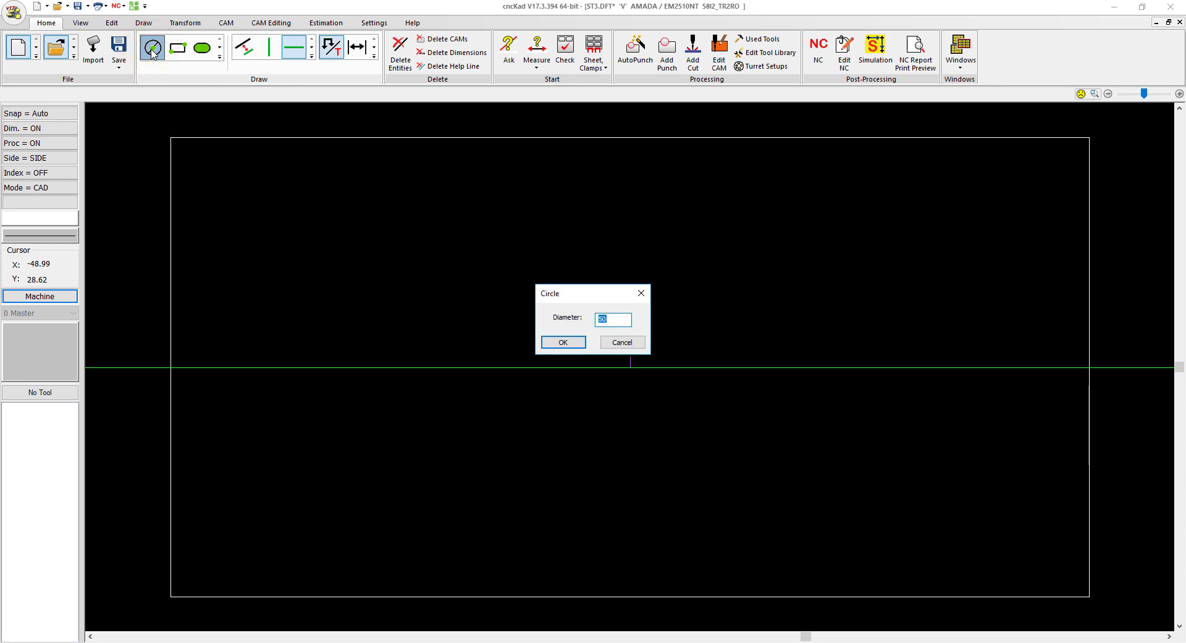
click(574, 347)
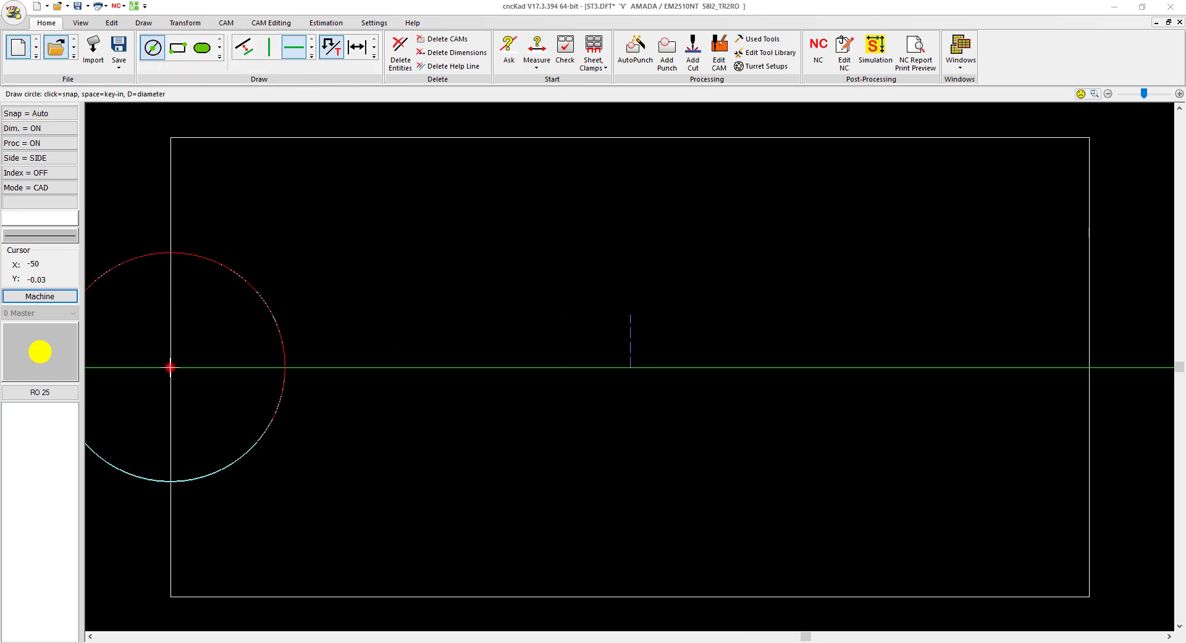
click(170, 367)
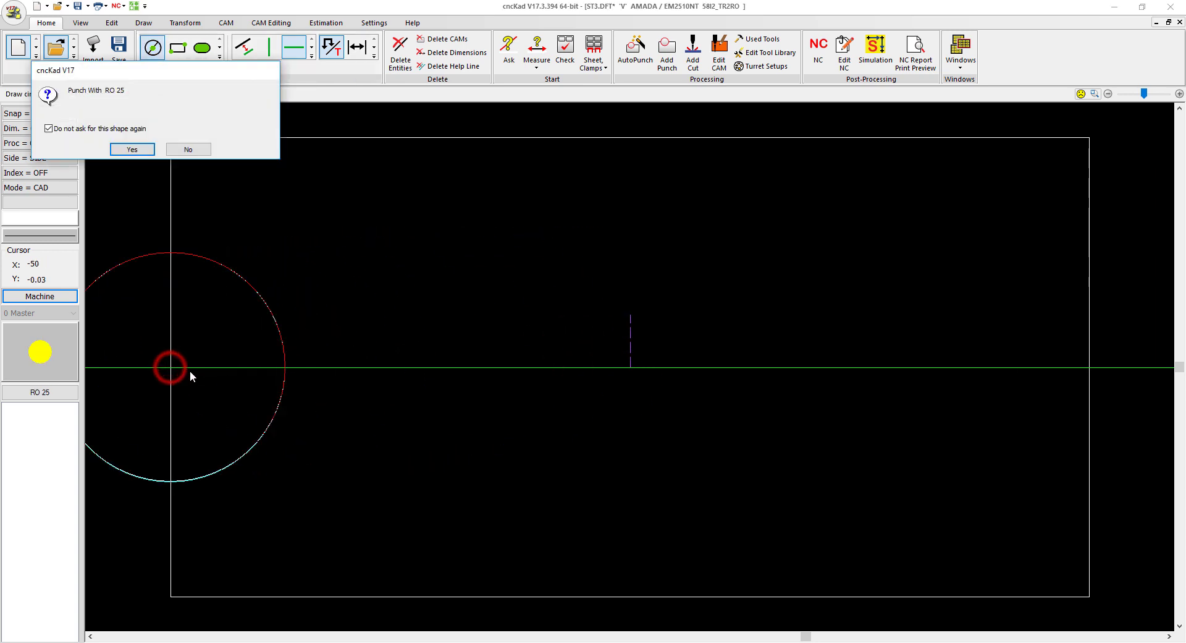
click(191, 149)
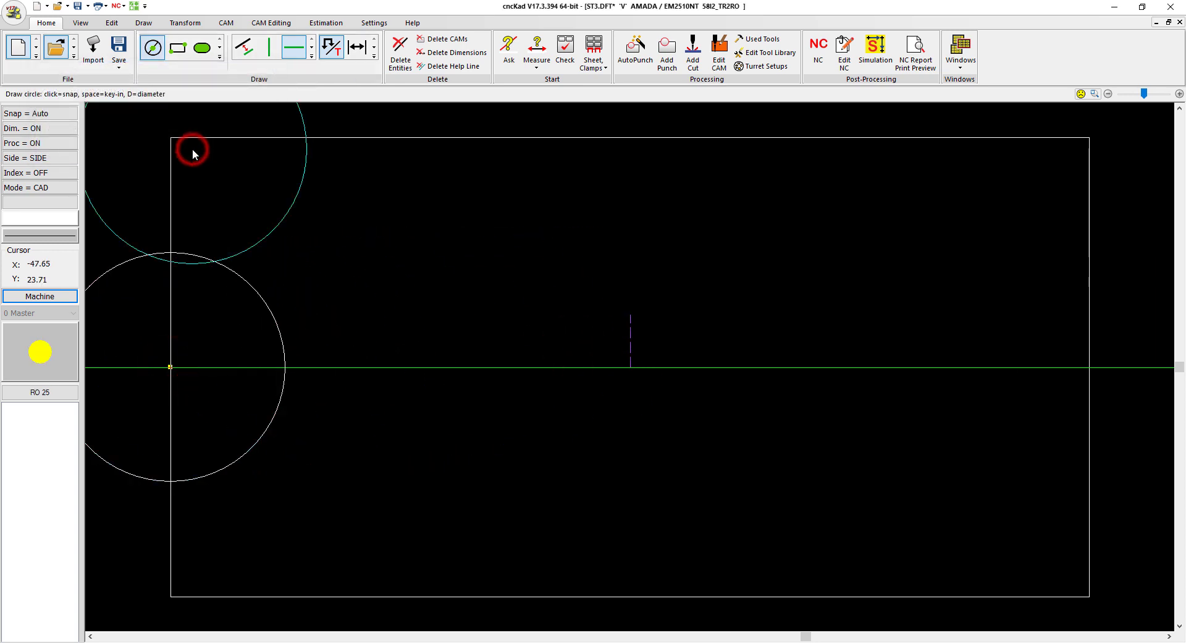
click(1087, 366)
right_click(862, 274)
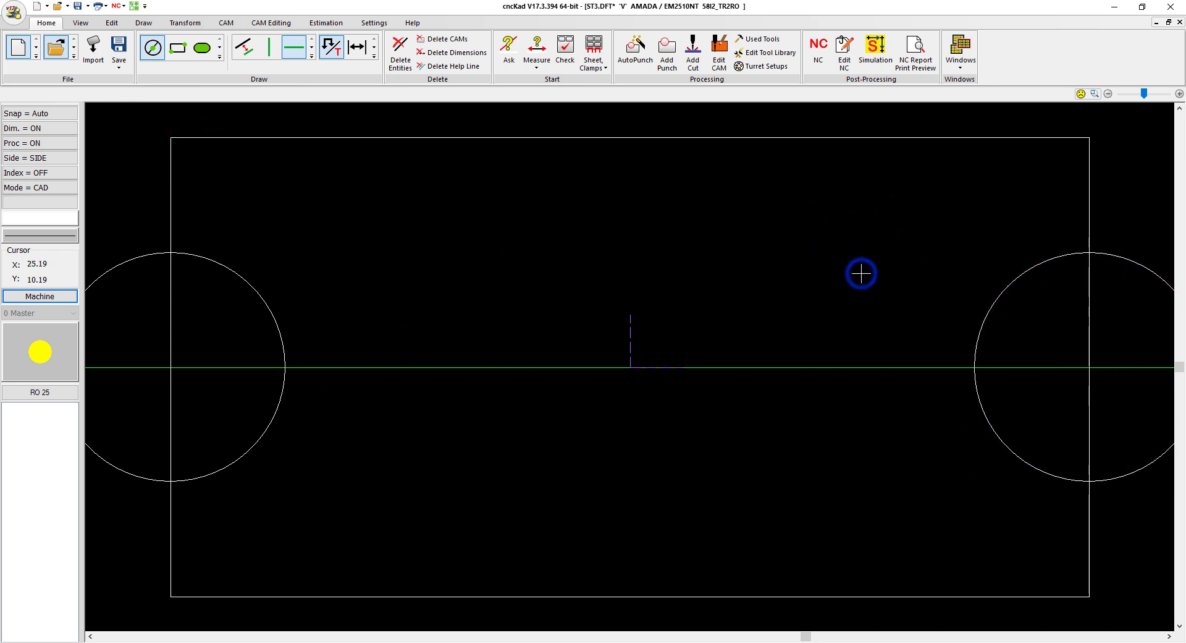
- Delete all help lines
click(445, 66)
click(44, 53)
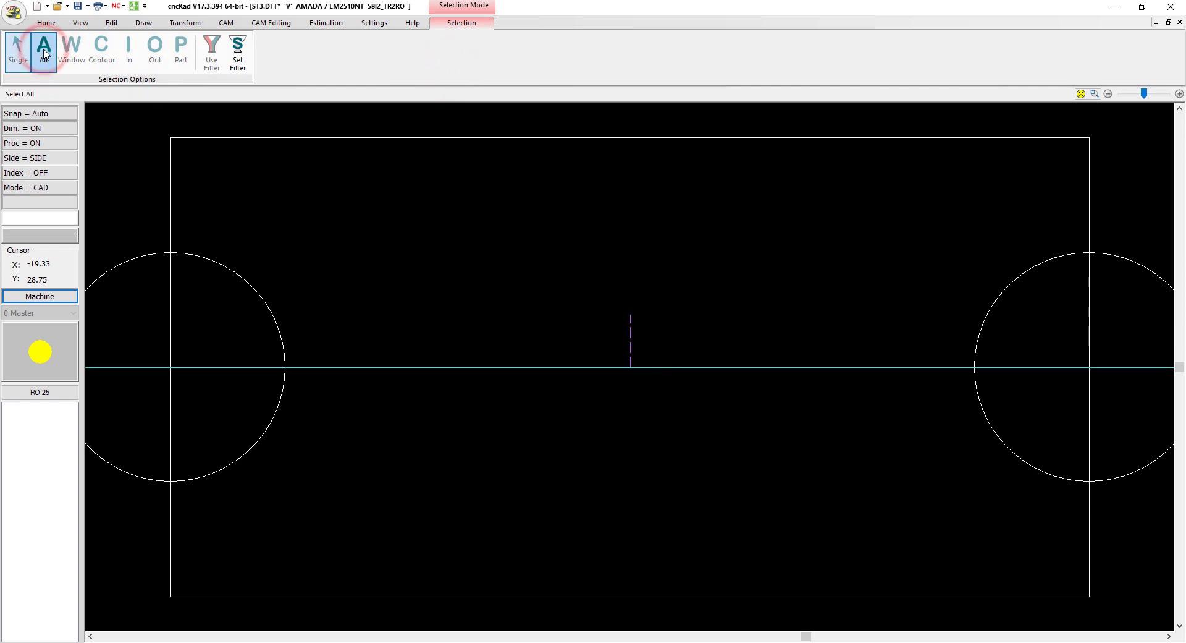
right_click(356, 227)
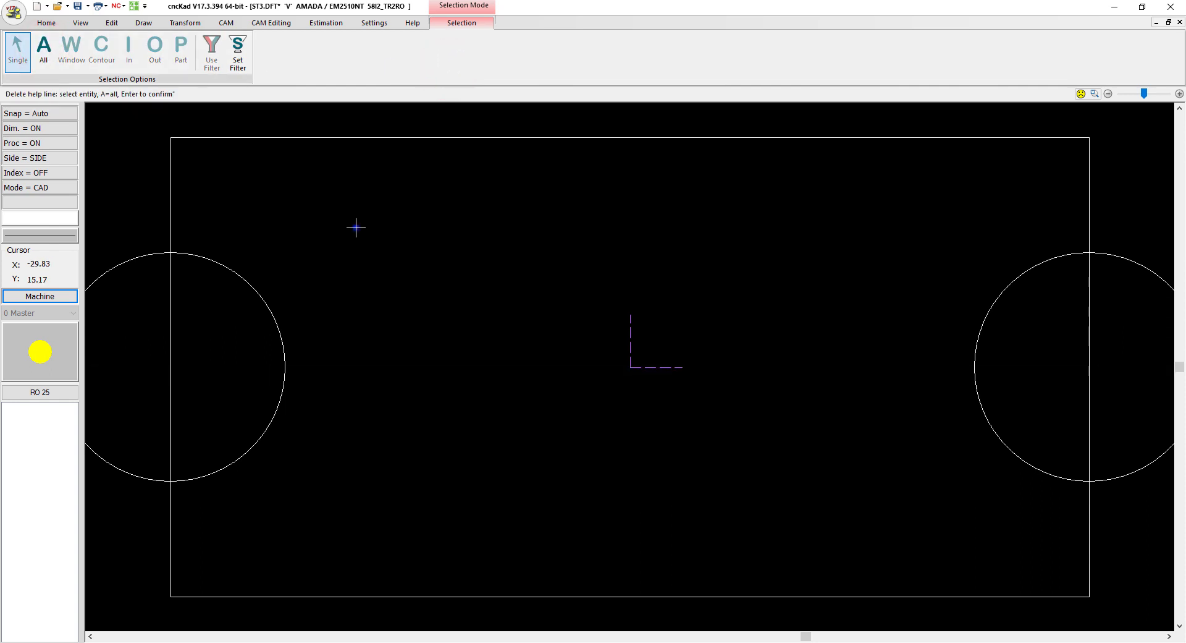
- Trim both circles' inner arcs and the rectangle's left and right edge segments
click(111, 23)
click(302, 49)
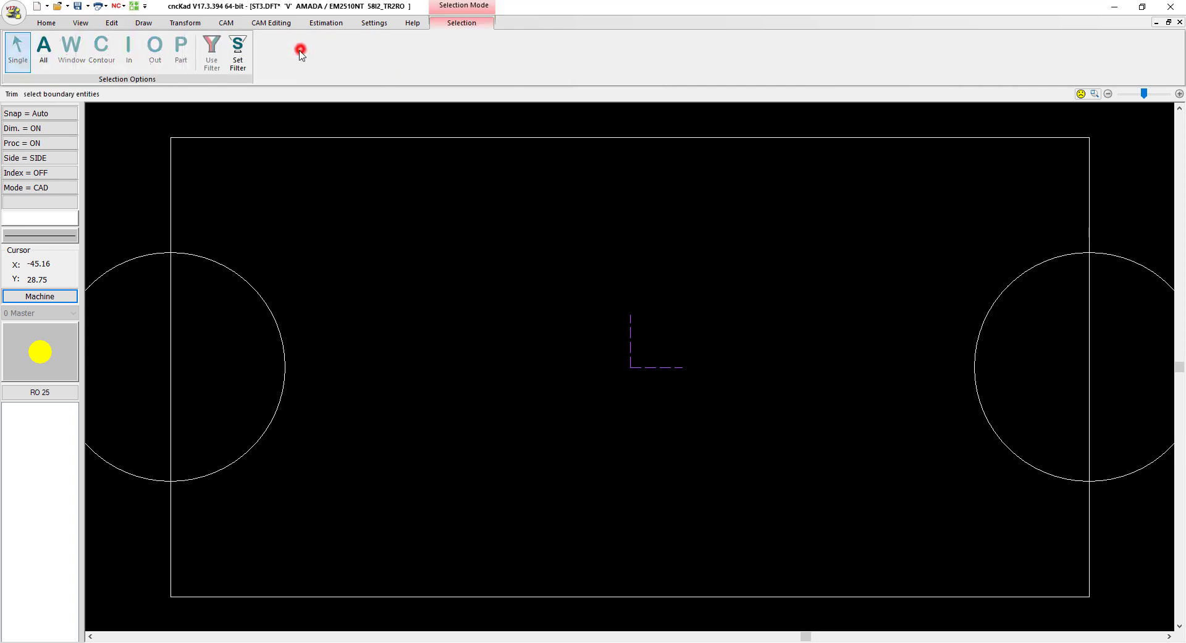
click(262, 296)
click(962, 350)
click(1073, 343)
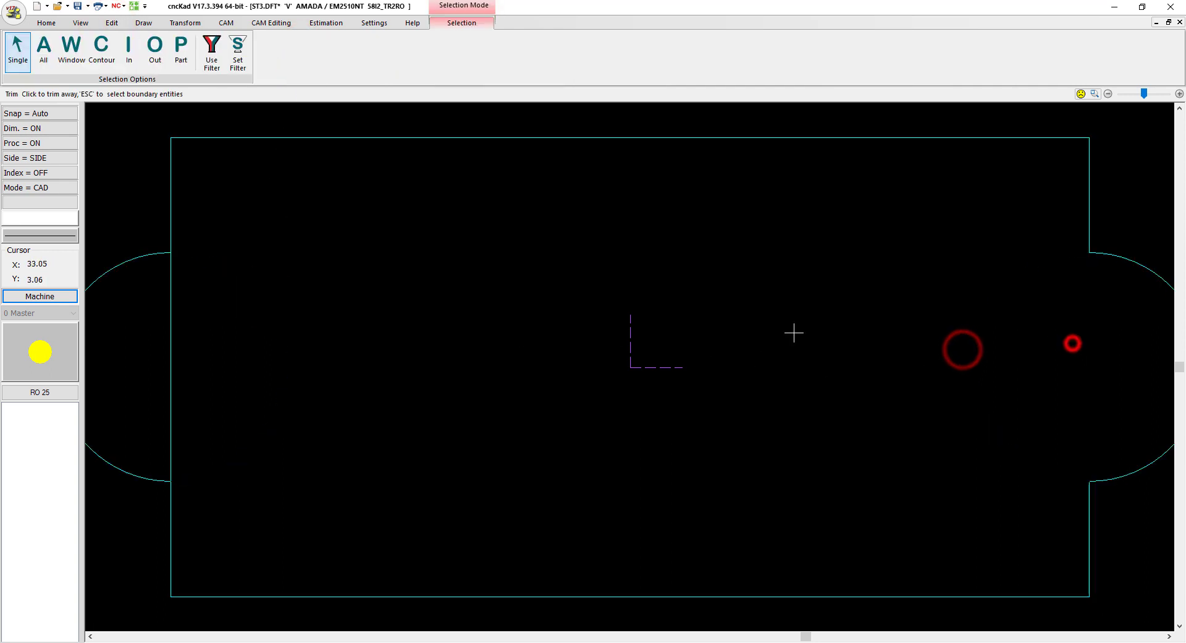
click(196, 359)
right_click(441, 295)
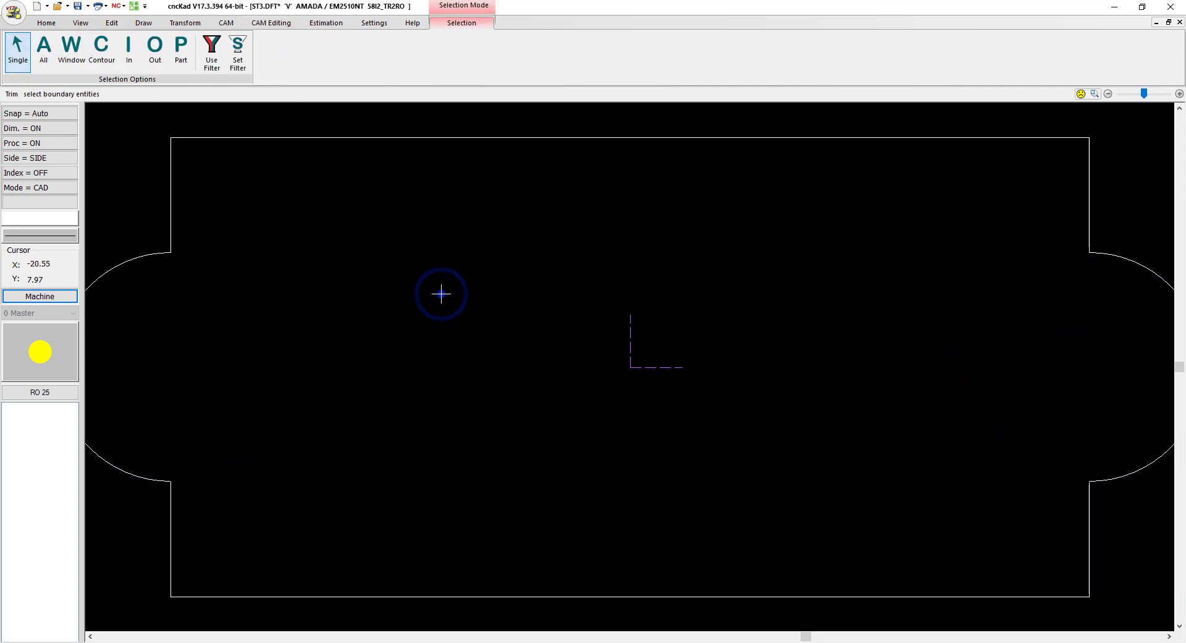
right_click(441, 294)
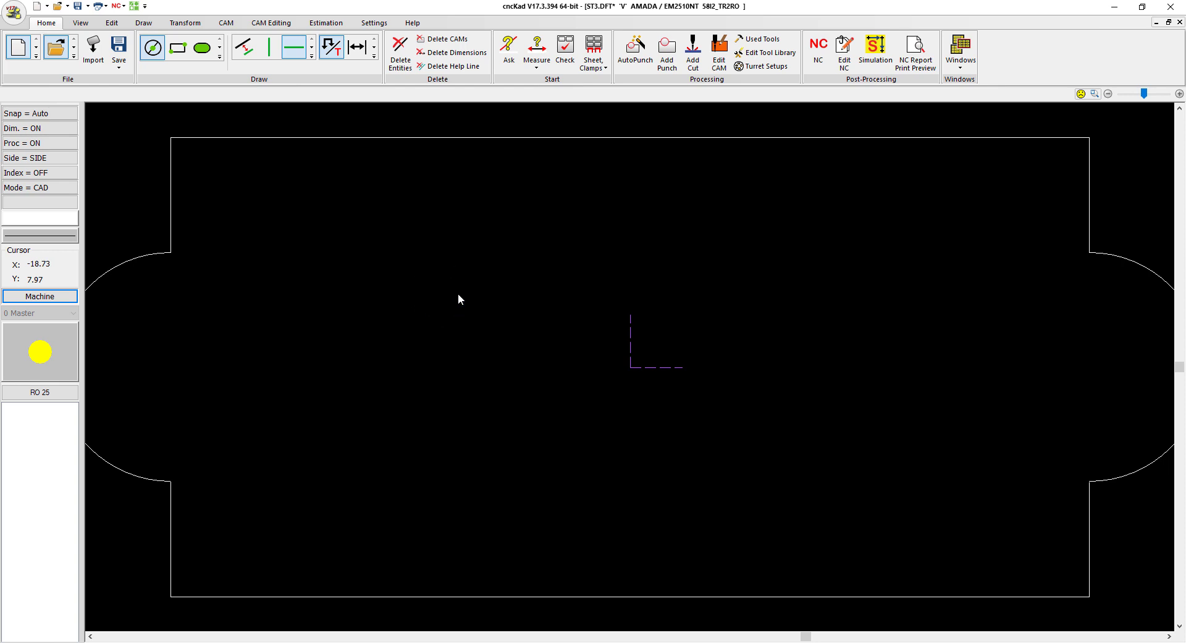
- Save the bulged outline as special tool file ST3.T and add it to the tool library
click(79, 24)
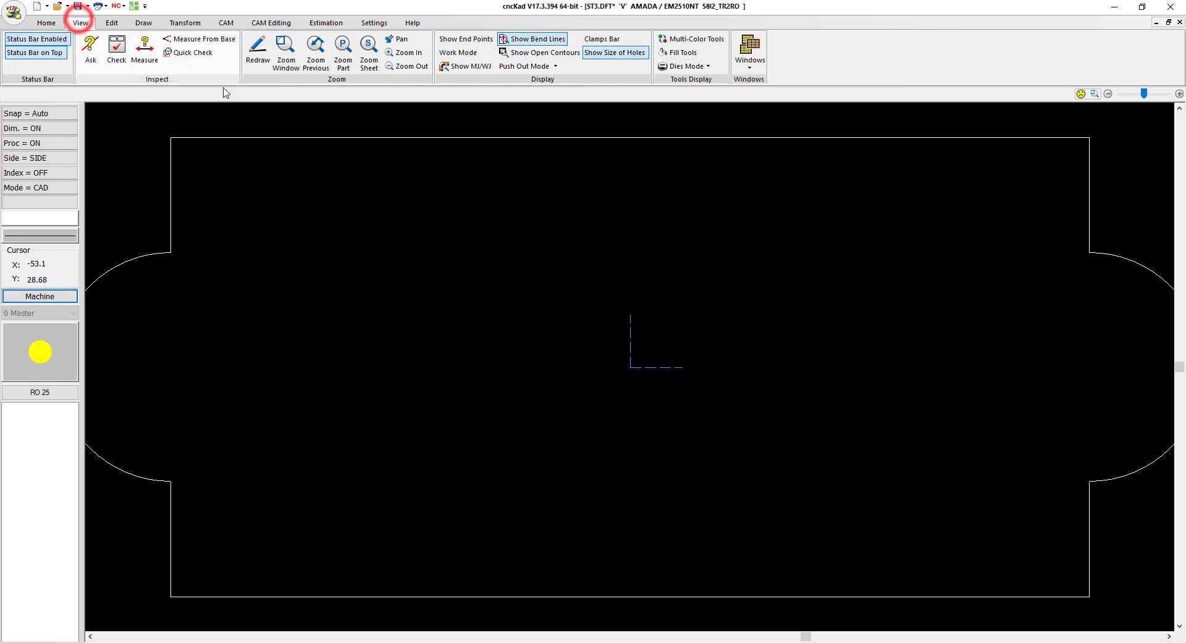
click(343, 50)
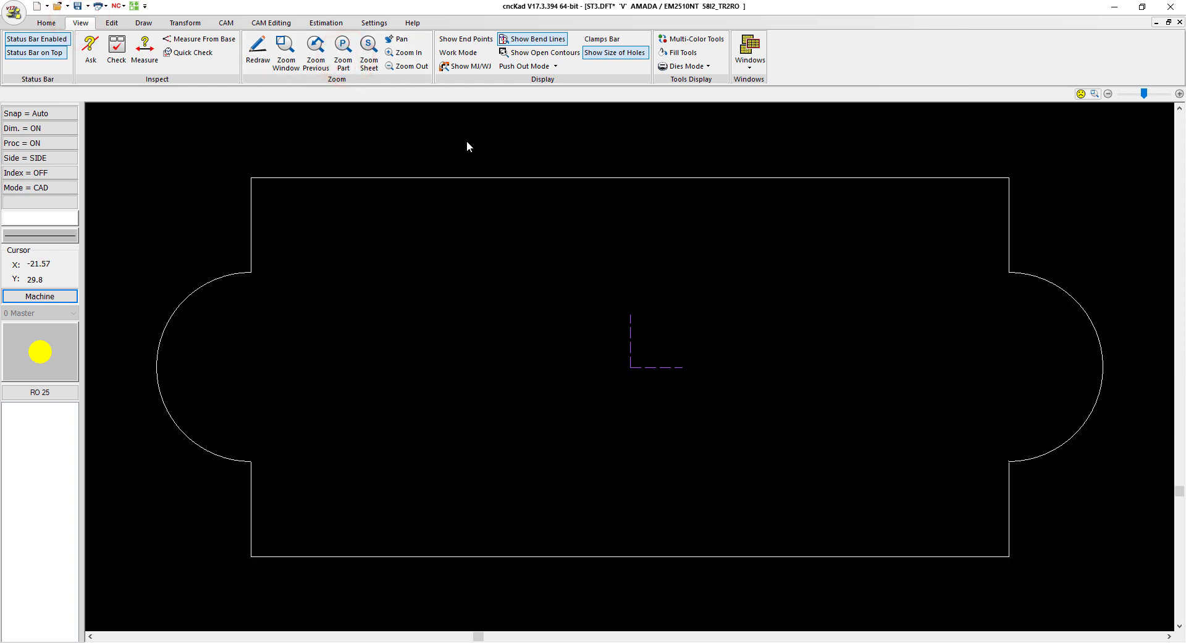
click(373, 24)
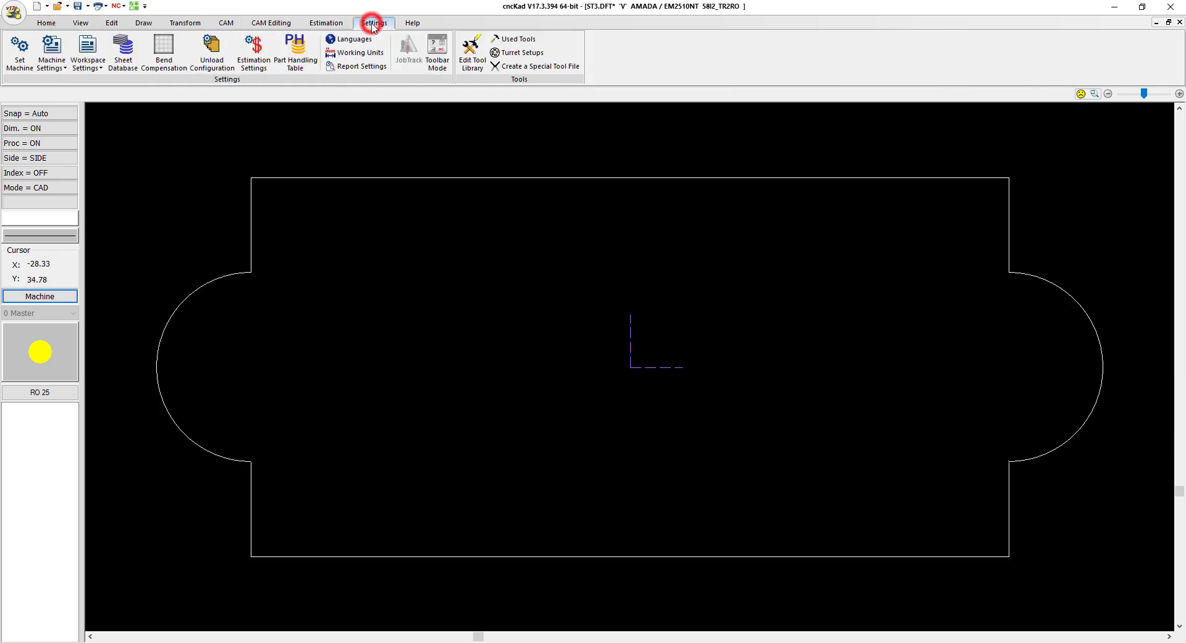
click(523, 71)
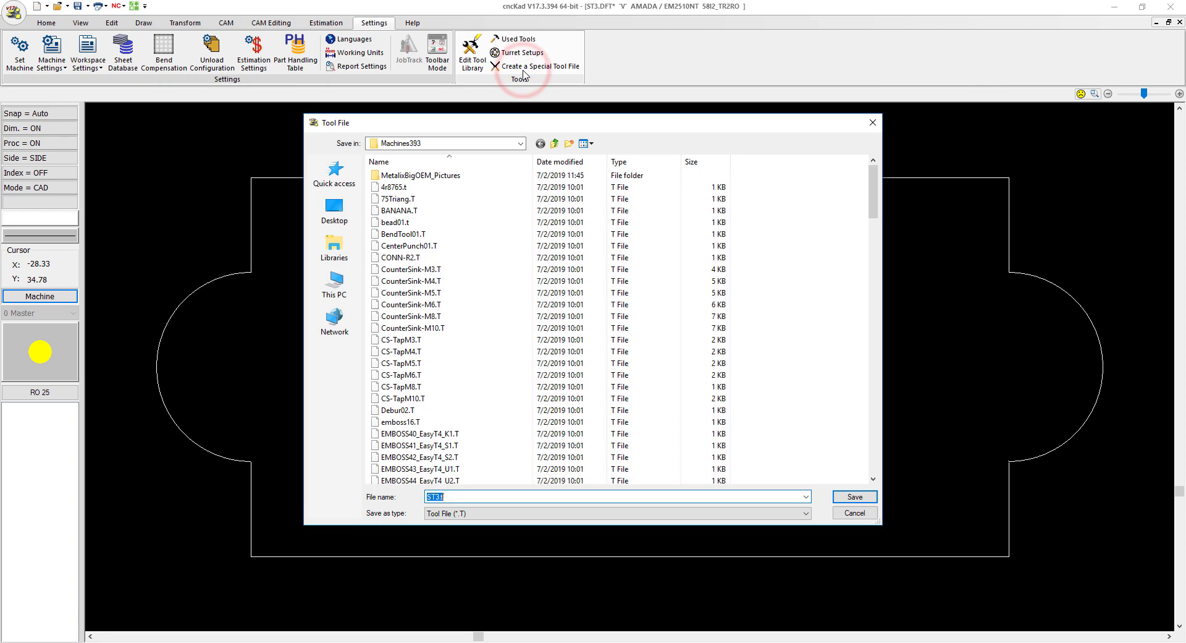
click(862, 496)
click(628, 181)
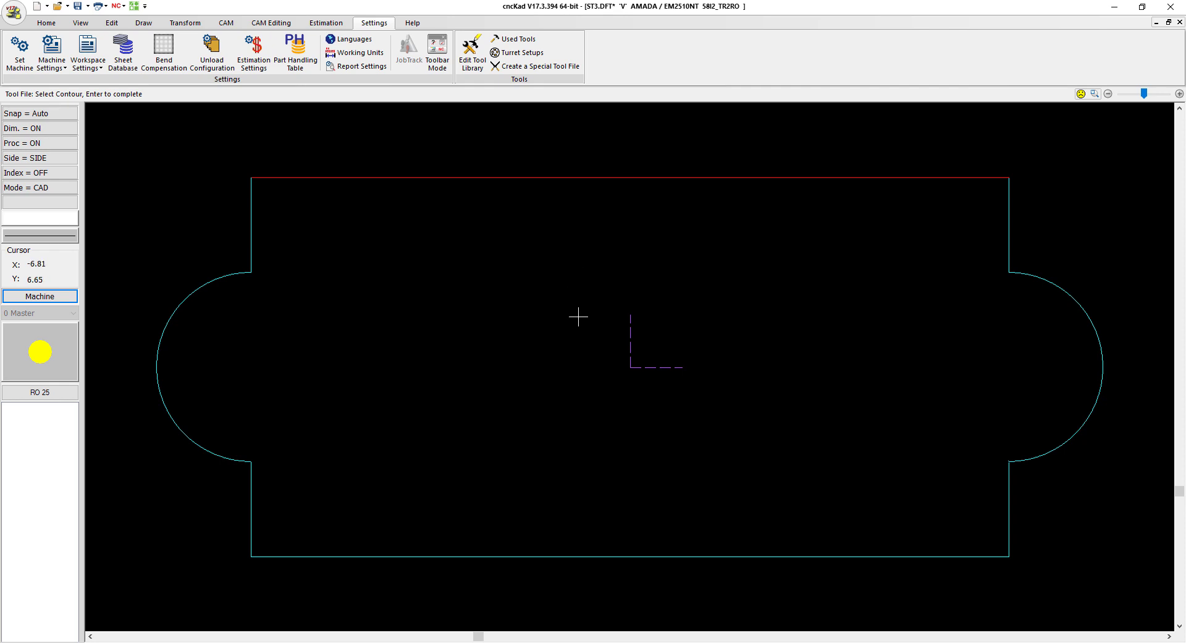
key(Return)
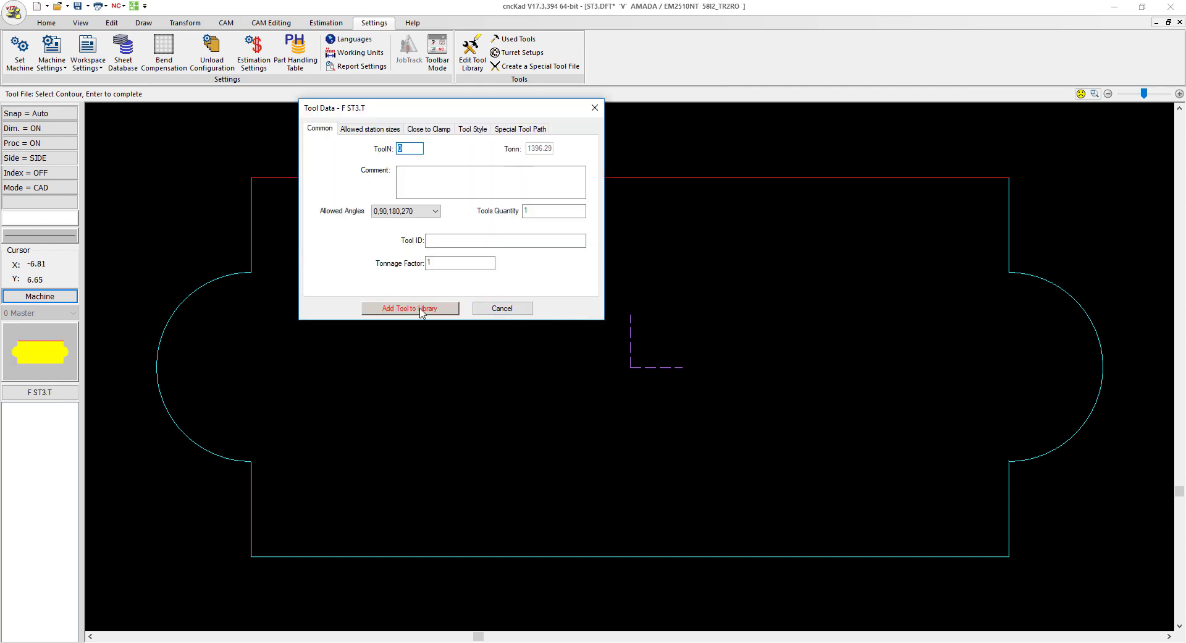
click(420, 309)
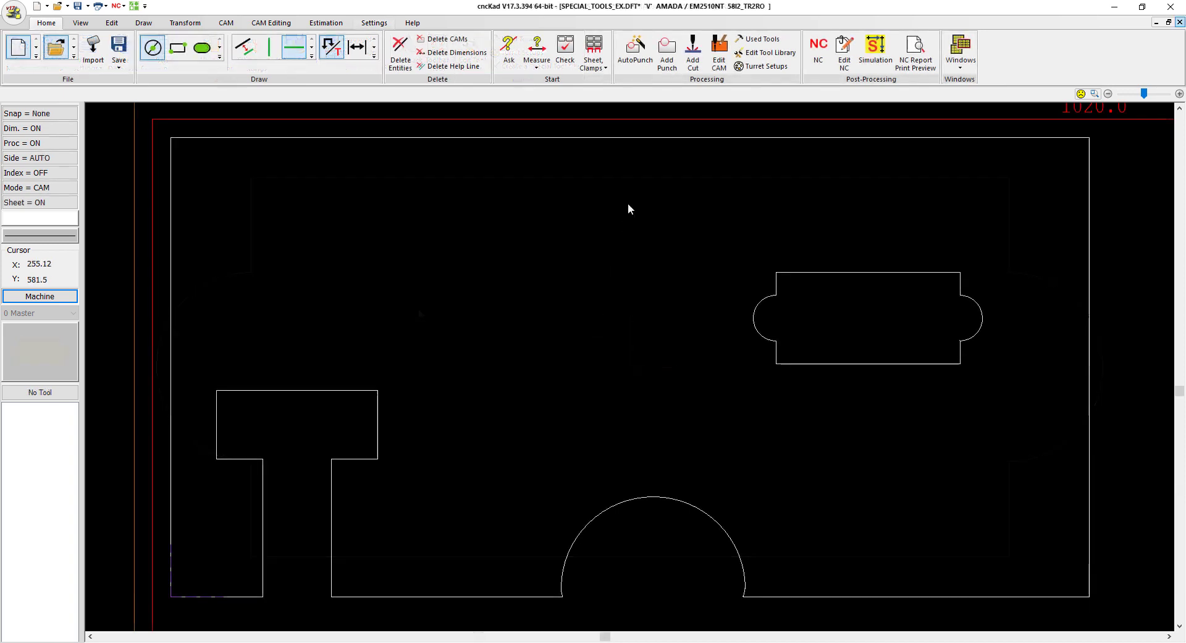
- Choose the I-shaped special tool F ST1.T from the F tools for a single punch
click(666, 65)
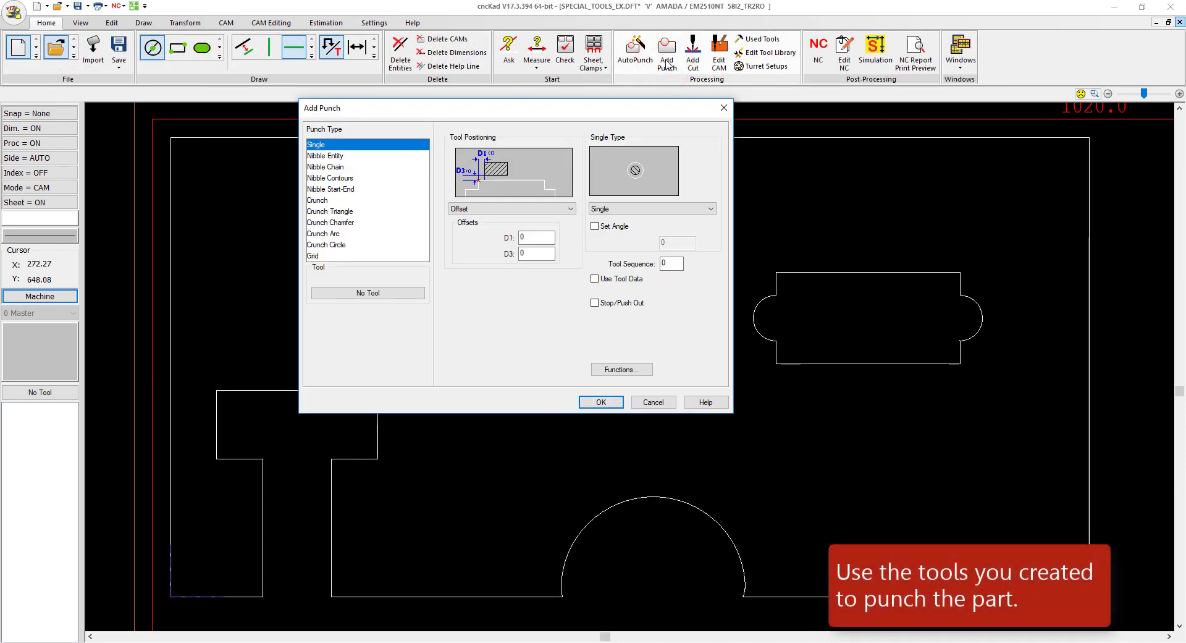
click(396, 291)
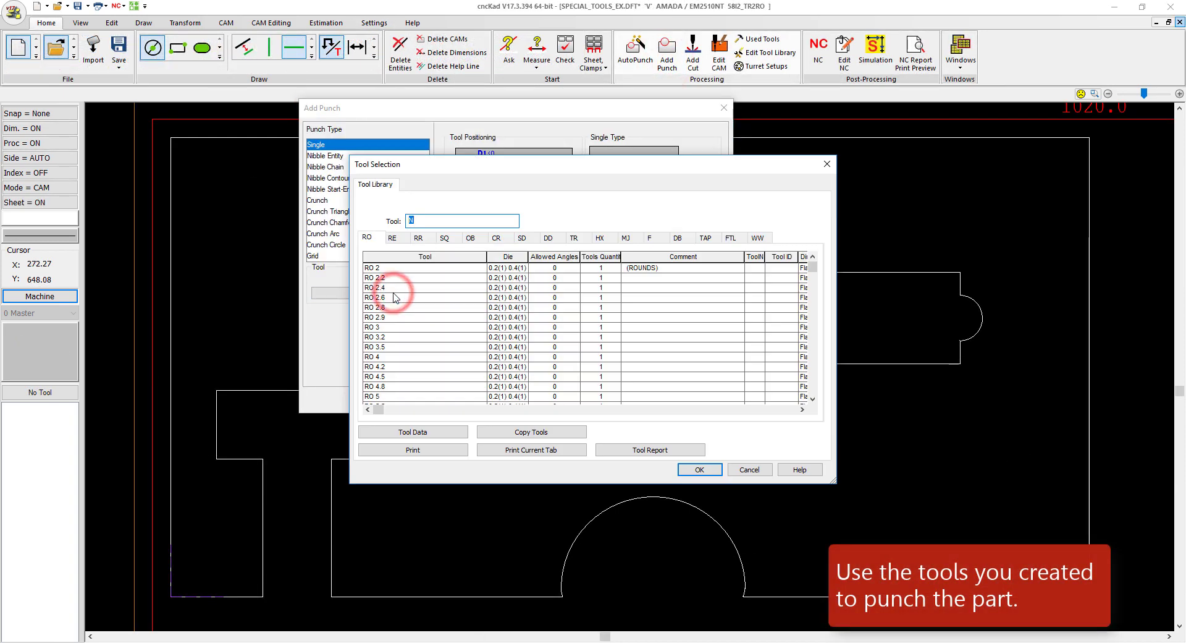
click(650, 237)
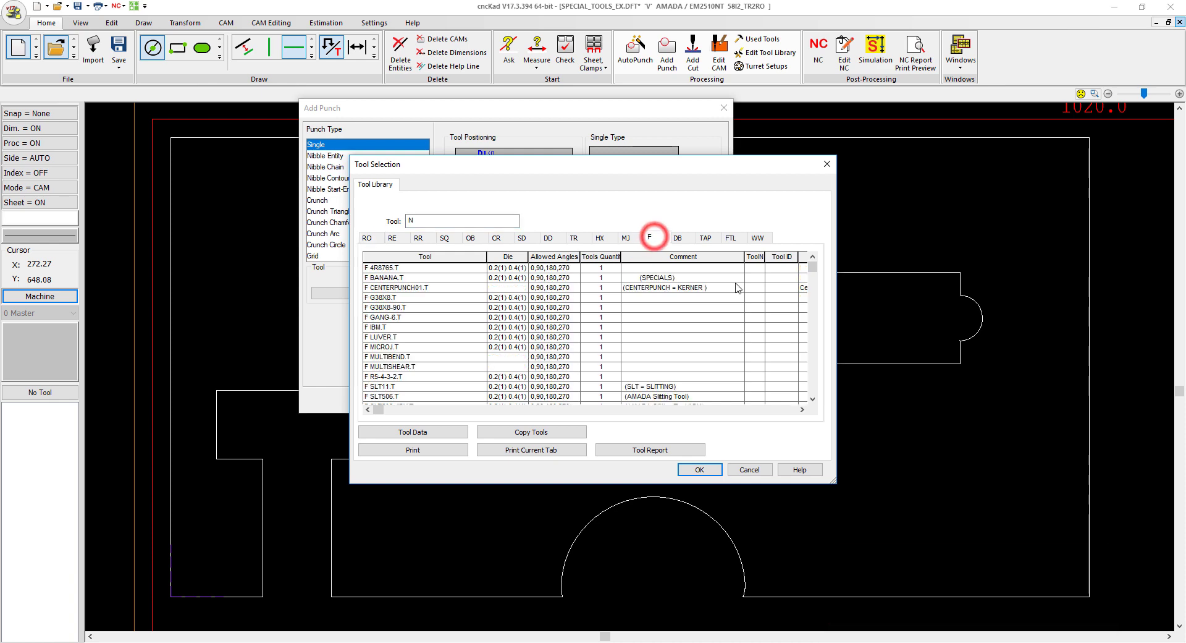
drag(813, 274, 821, 397)
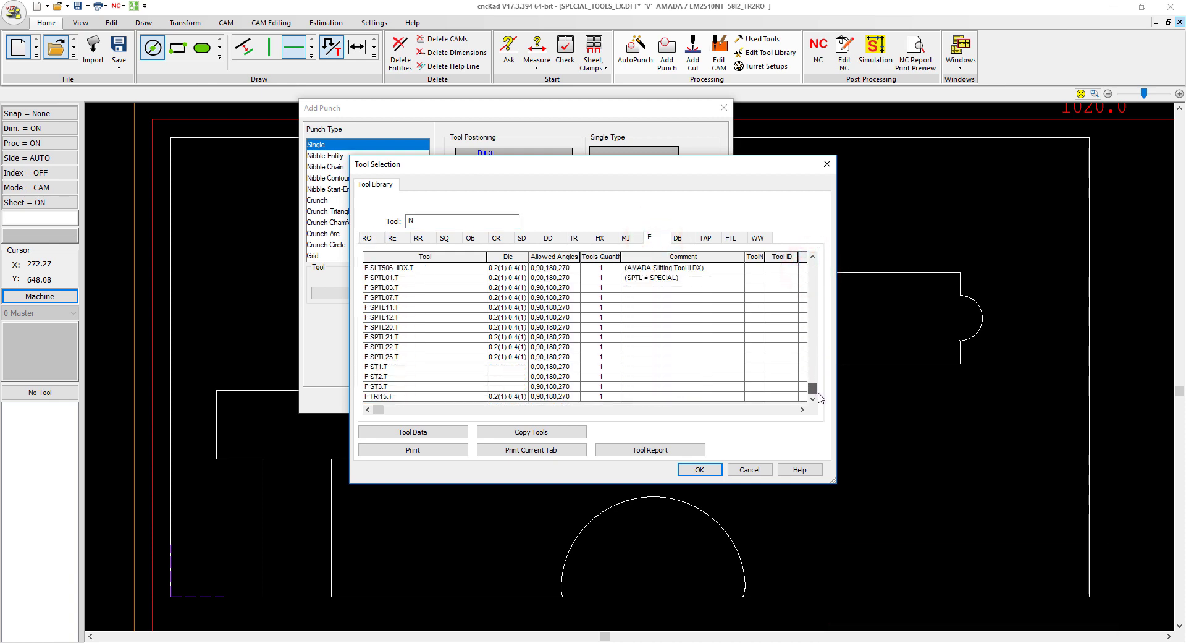
click(409, 367)
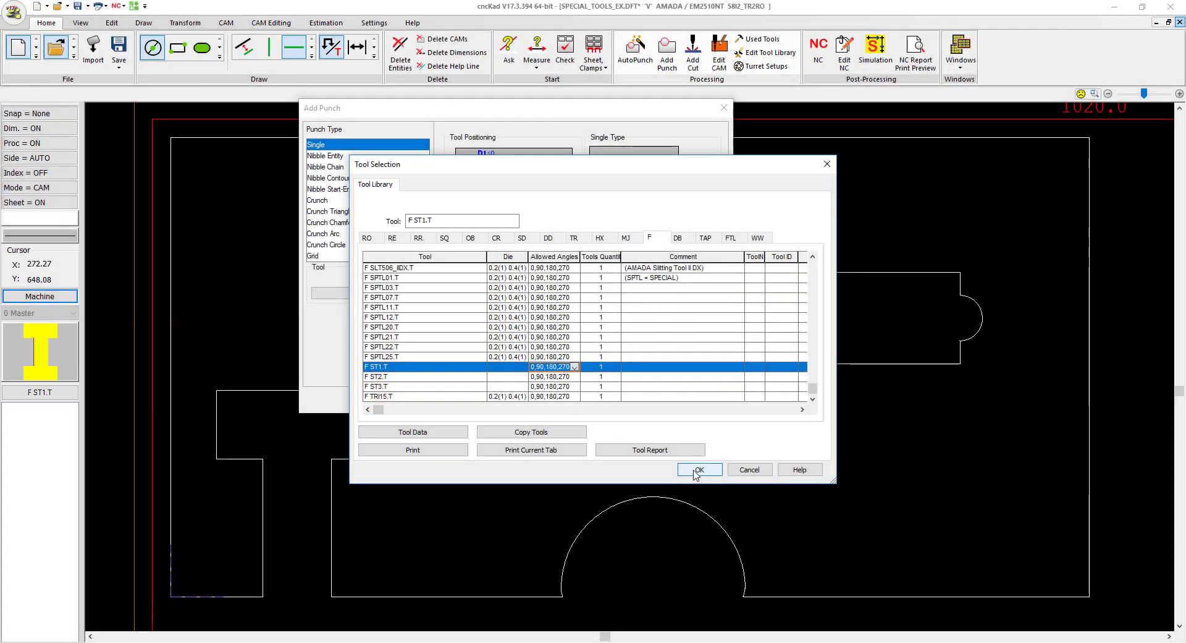
click(695, 471)
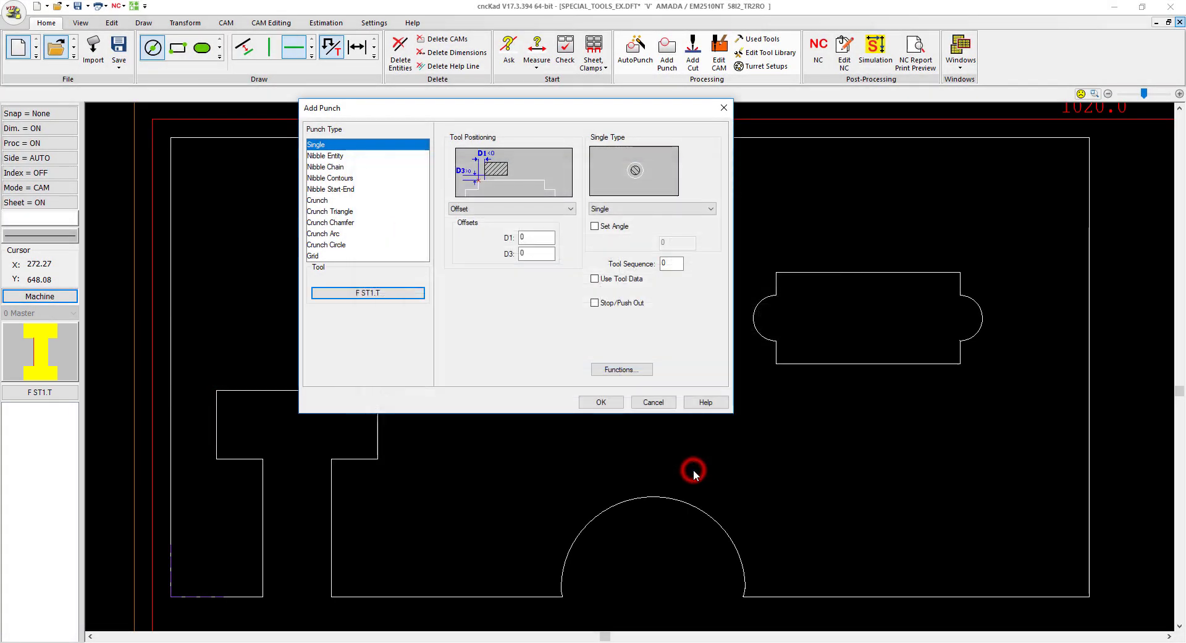
click(600, 401)
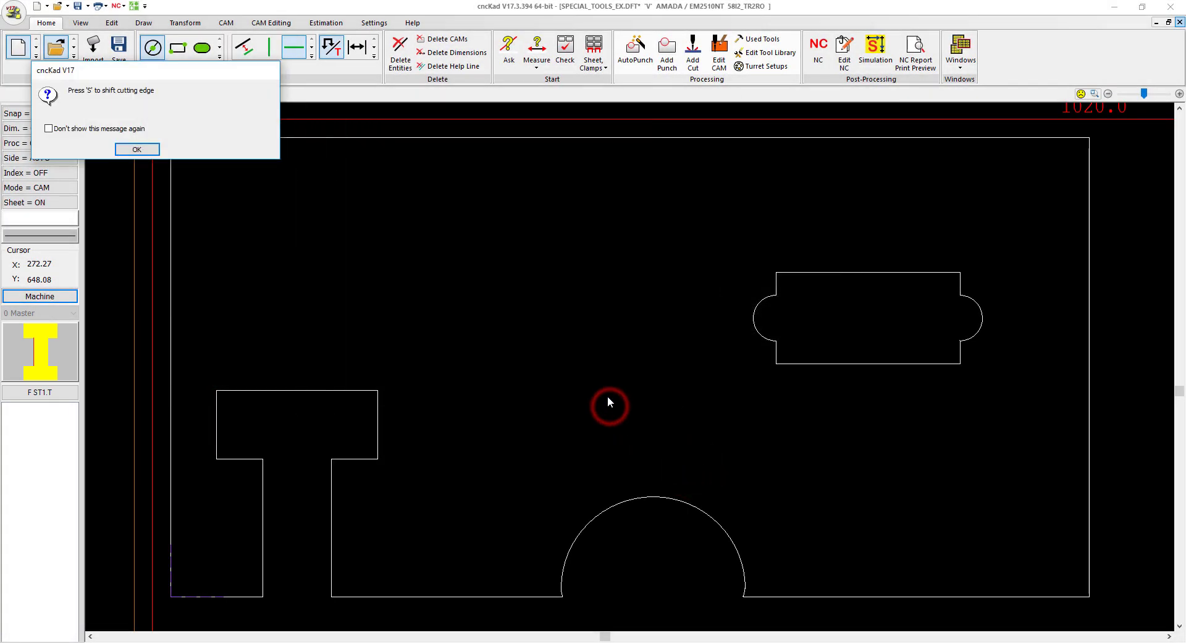
- Punch the T-shaped slot with F ST1.T, accepting the tonnage and station warnings
click(137, 149)
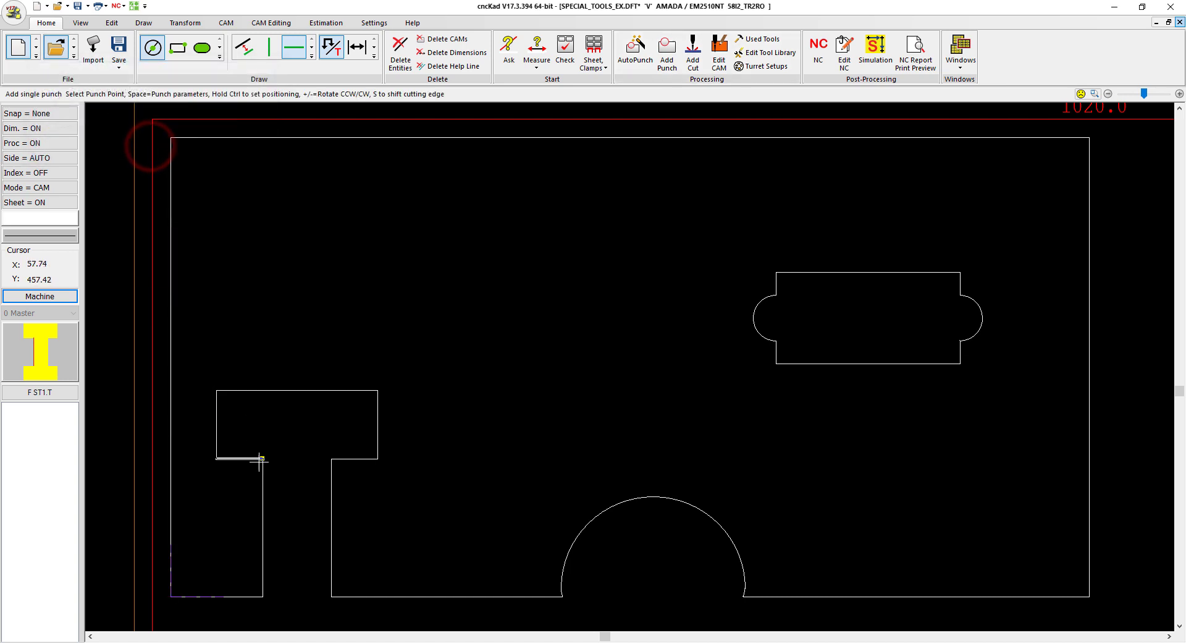
click(270, 523)
click(590, 352)
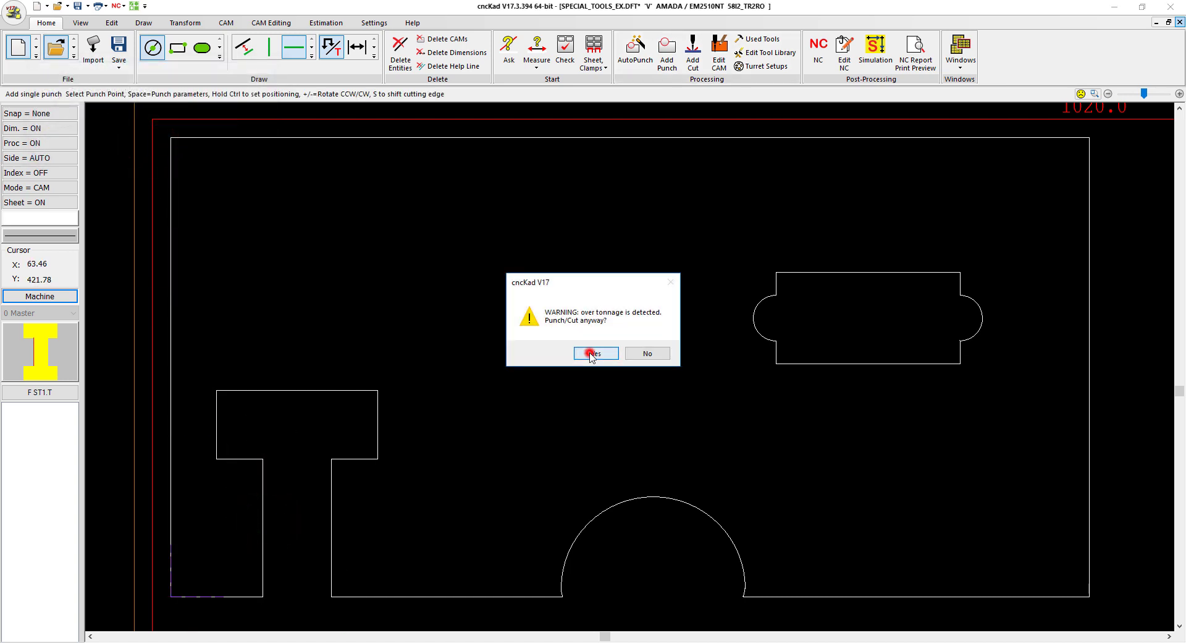
click(616, 355)
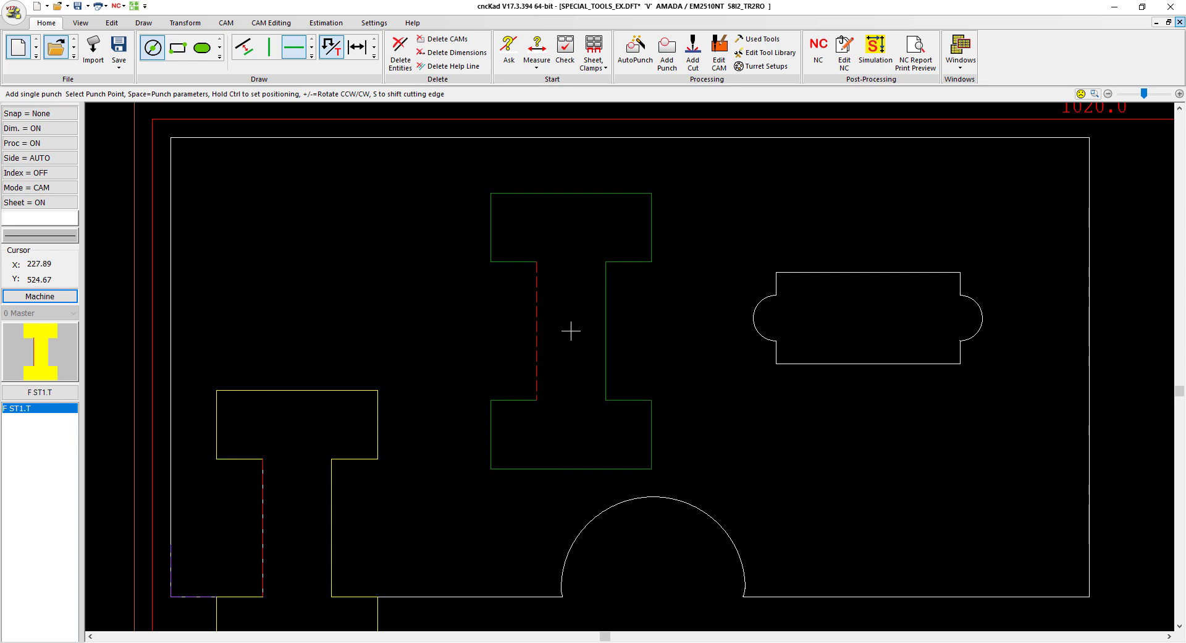
click(571, 331)
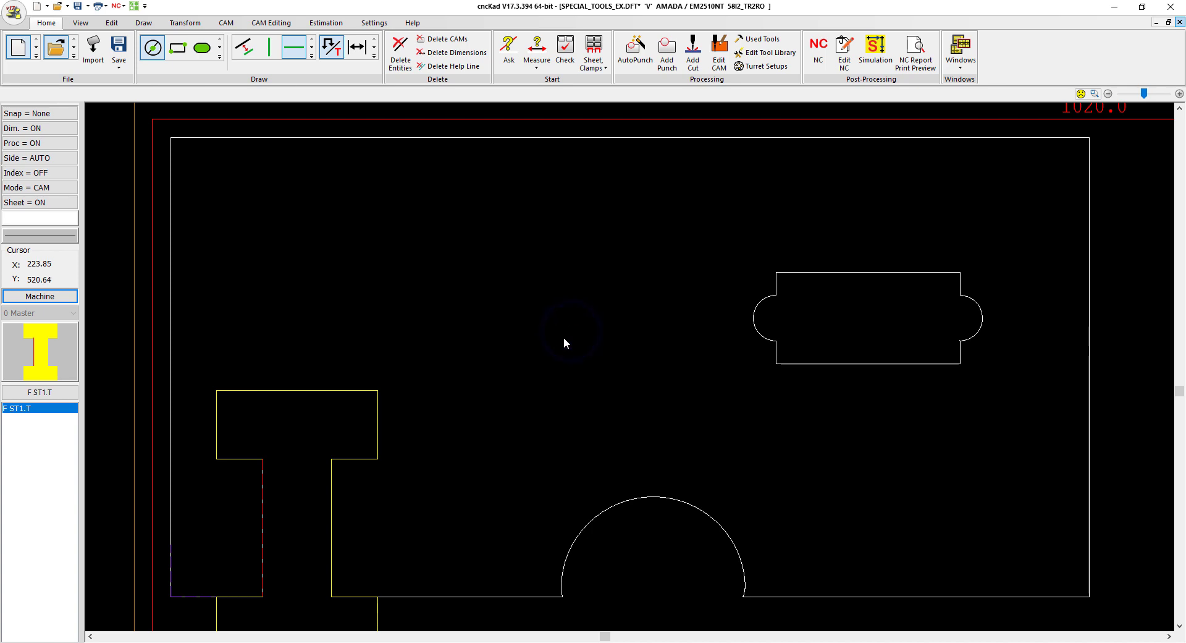
click(666, 55)
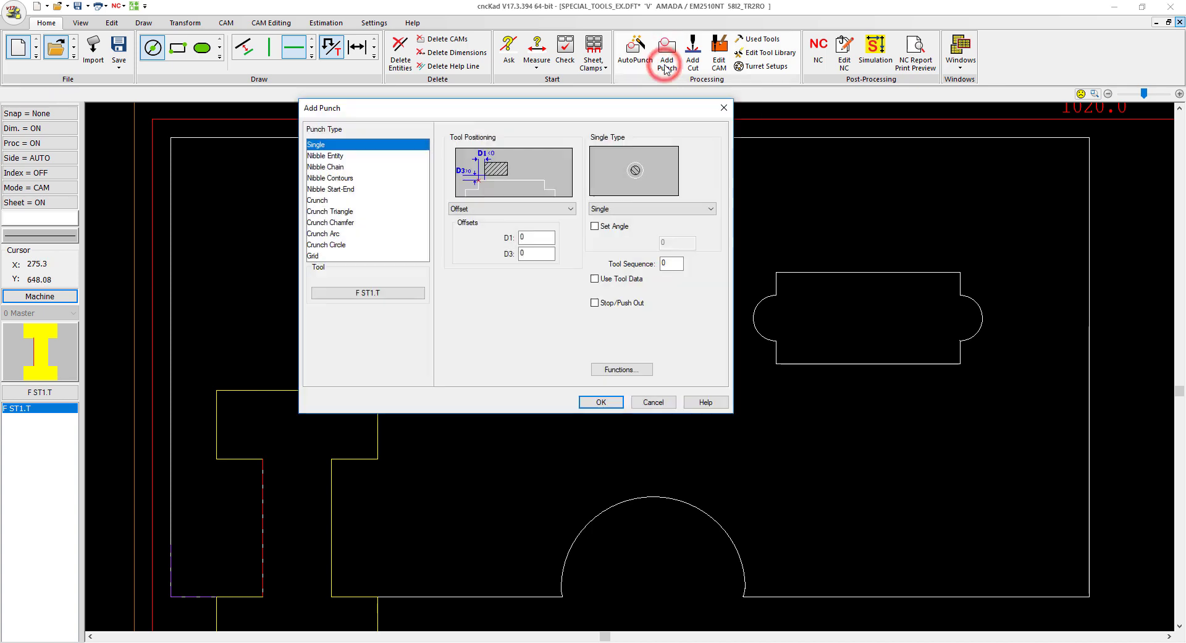
- Punch the bottom semicircular notch with arch tool F ST2.T, accepting the station warning
click(393, 294)
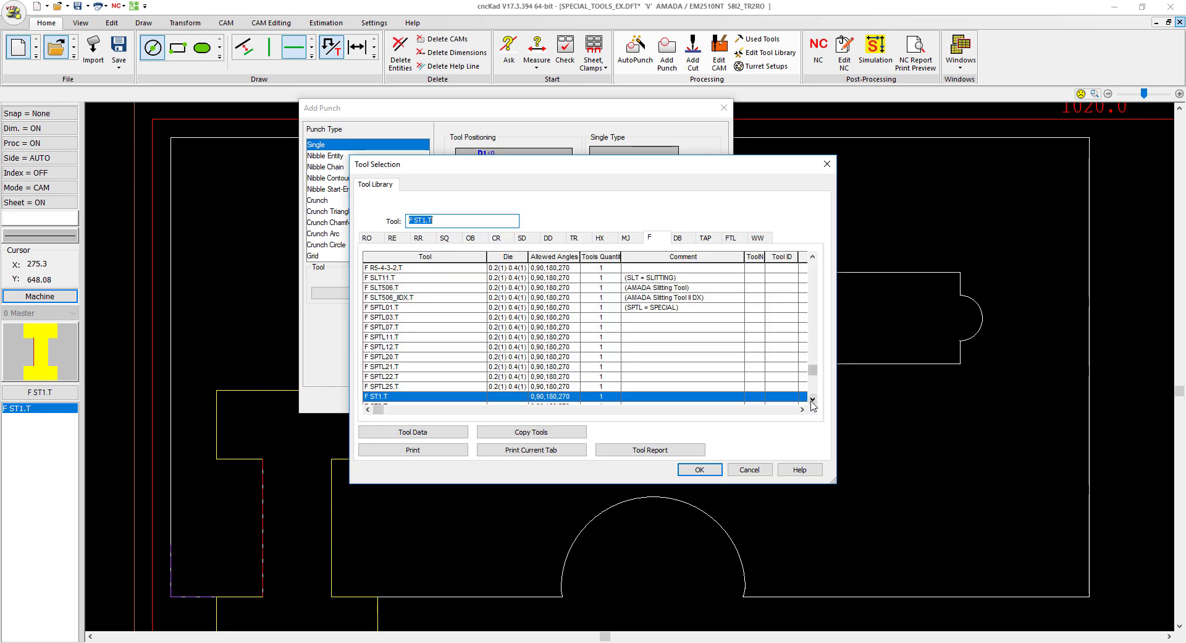
click(812, 399)
click(812, 399)
click(381, 386)
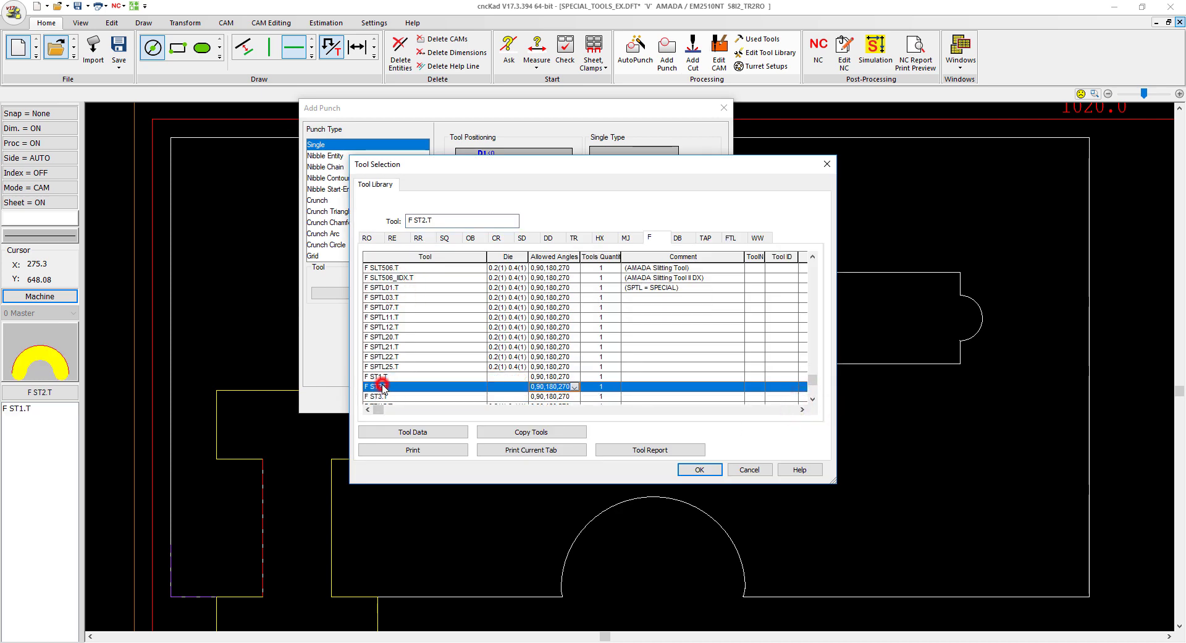
click(691, 470)
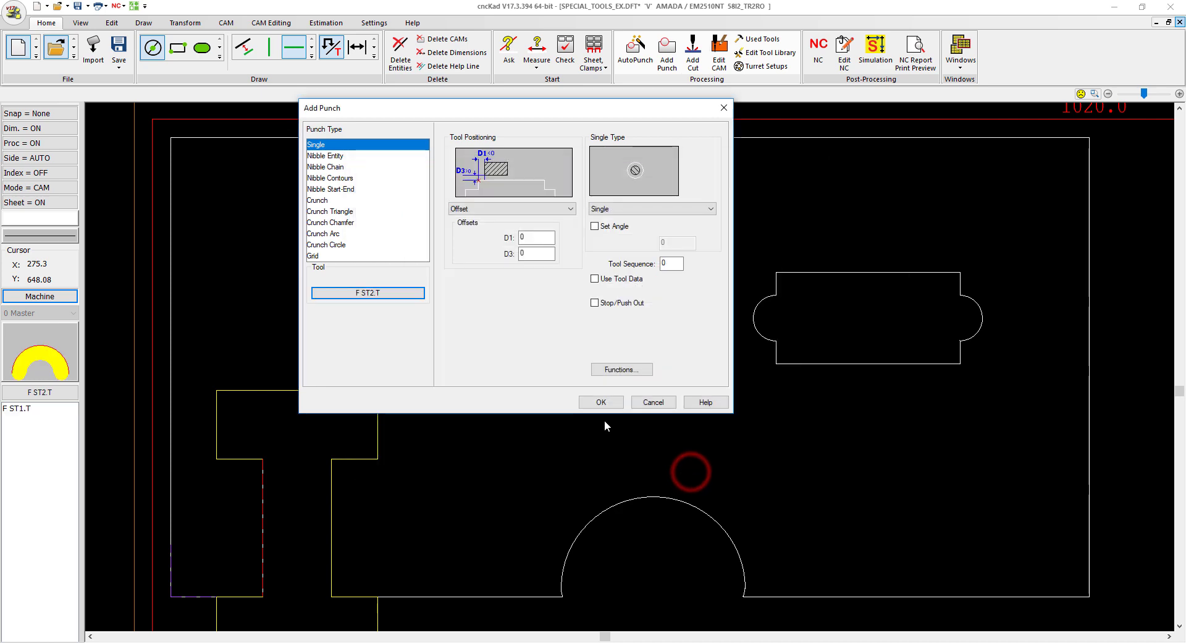
click(601, 402)
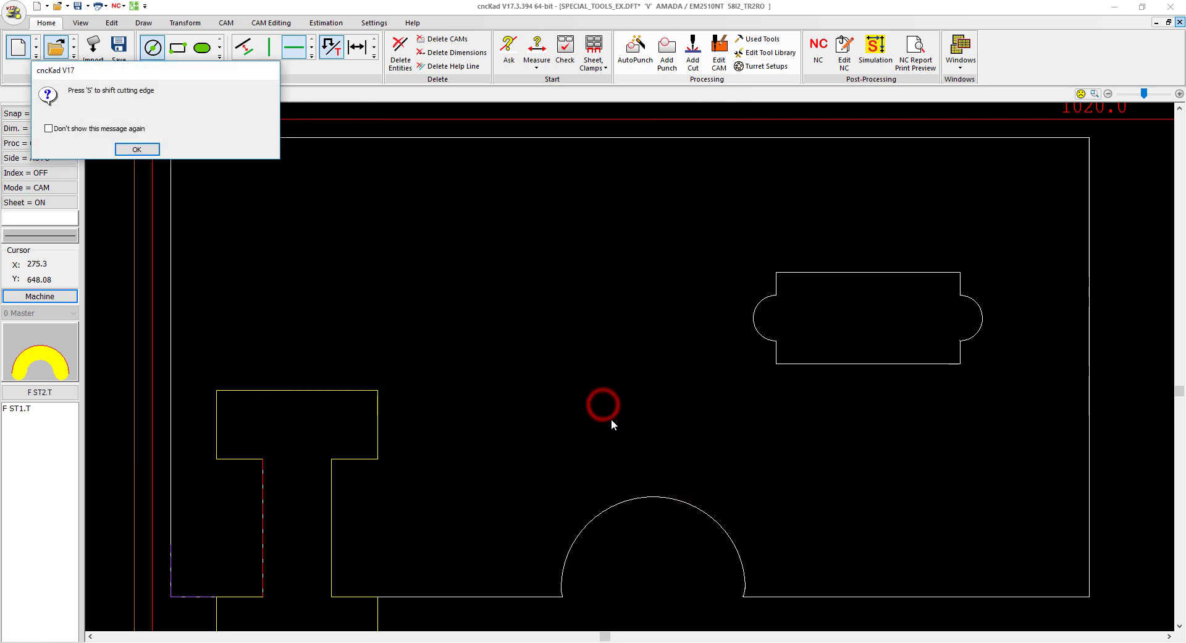
click(139, 149)
click(658, 501)
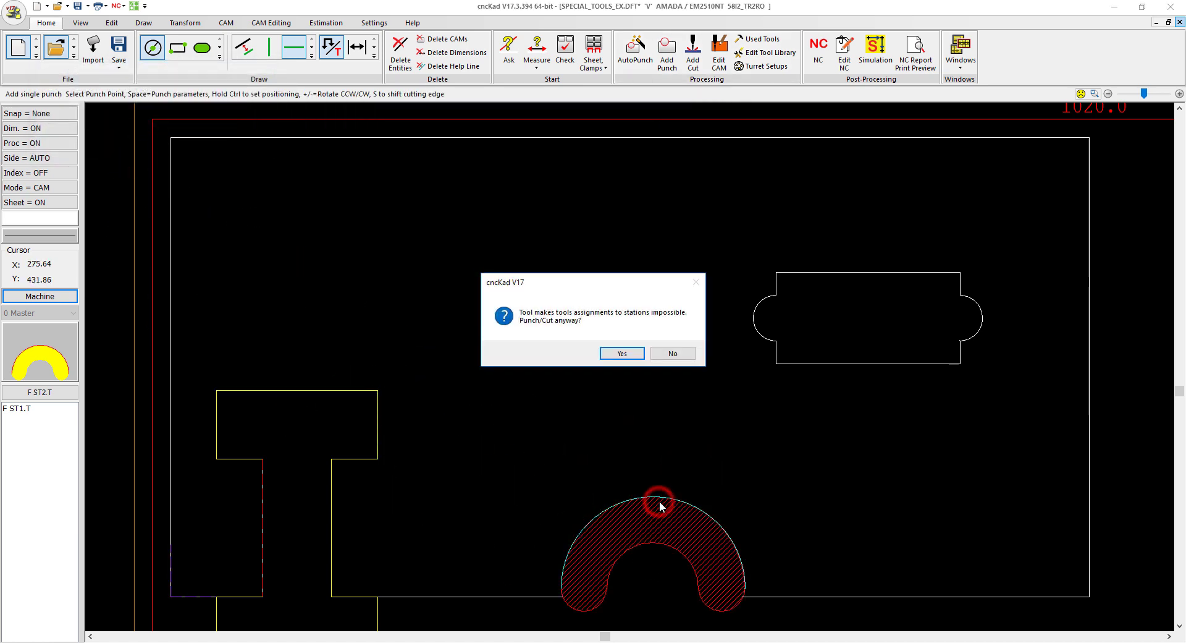
click(618, 353)
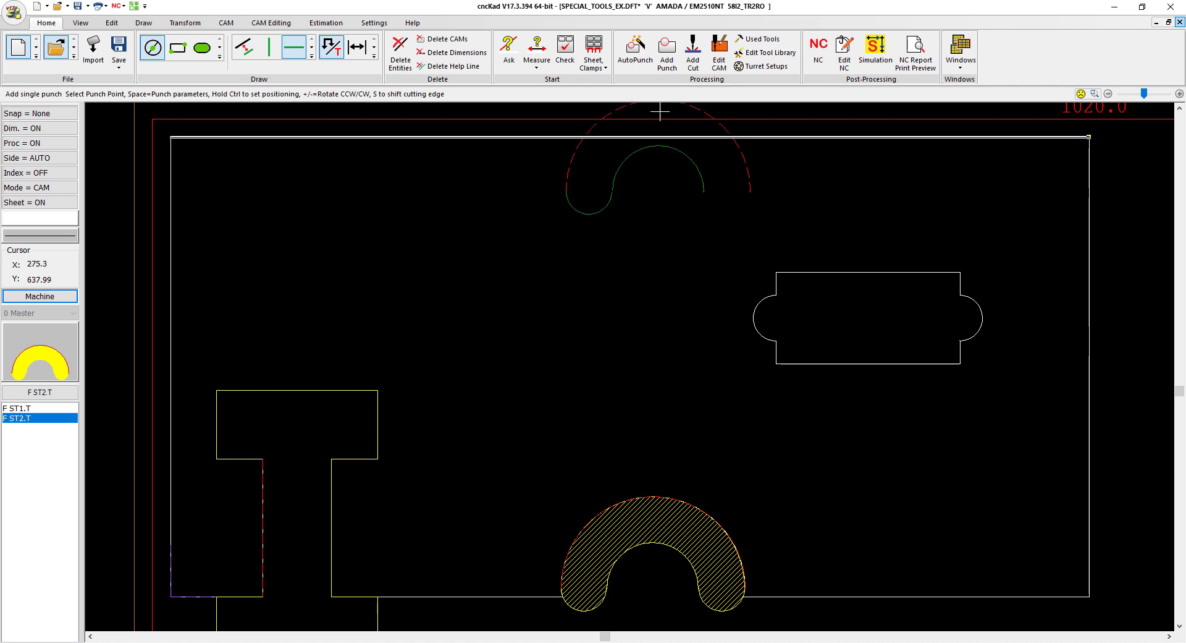
click(667, 51)
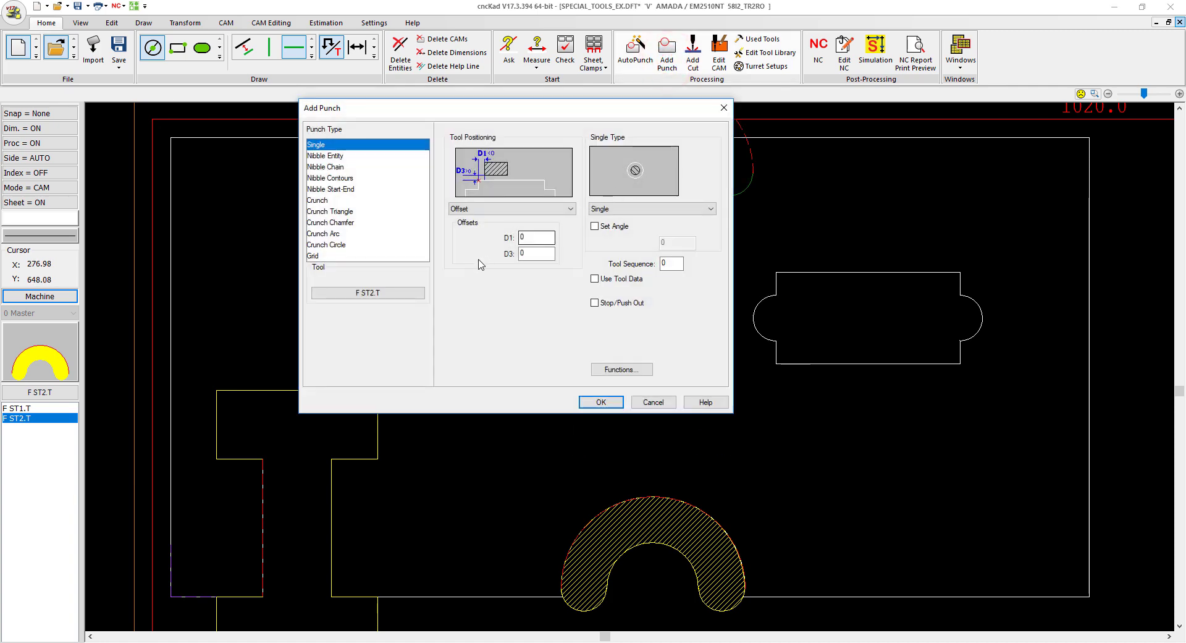
- Punch the right rounded-end cutout with double-rounded tool F ST3.T, accepting the station warning
click(396, 295)
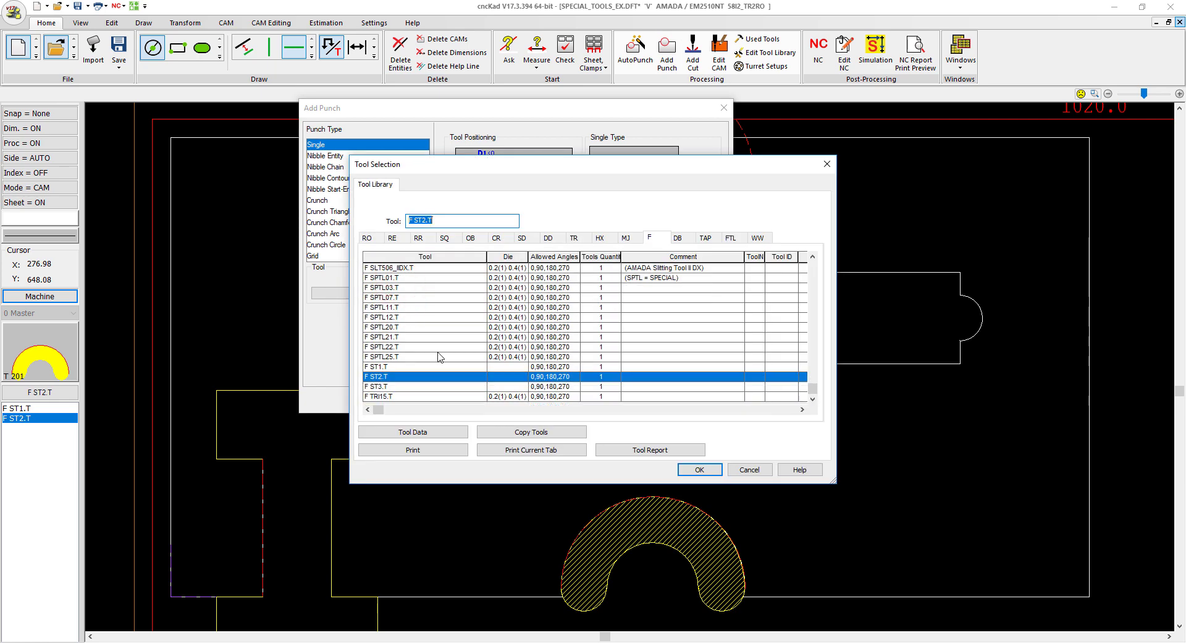
click(395, 386)
click(705, 469)
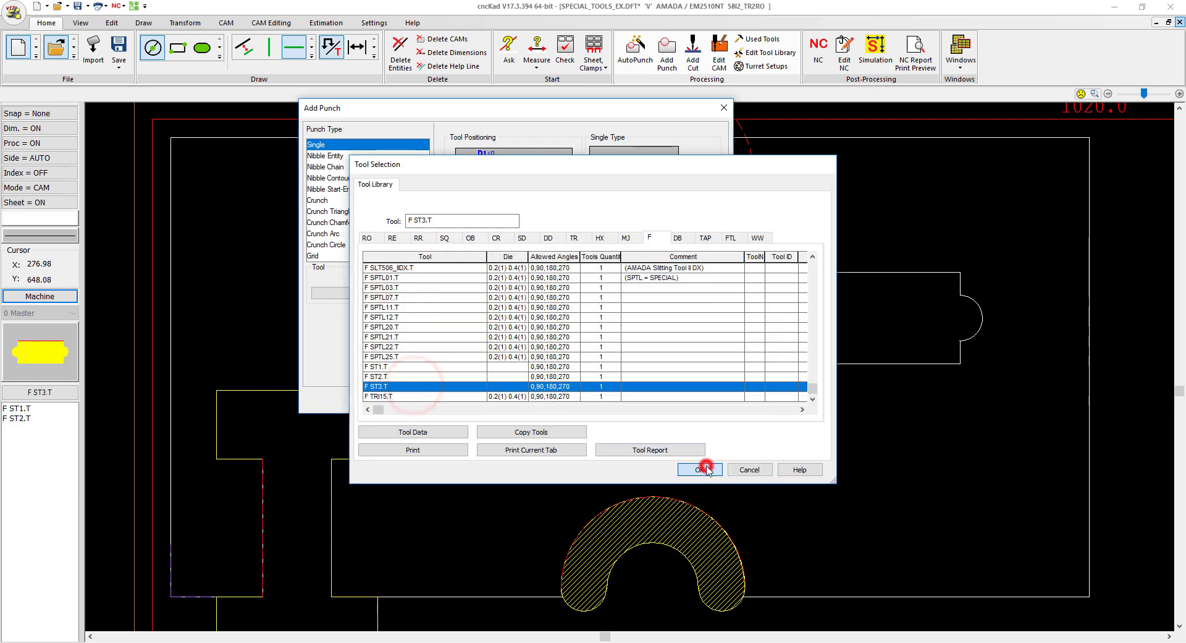
click(601, 402)
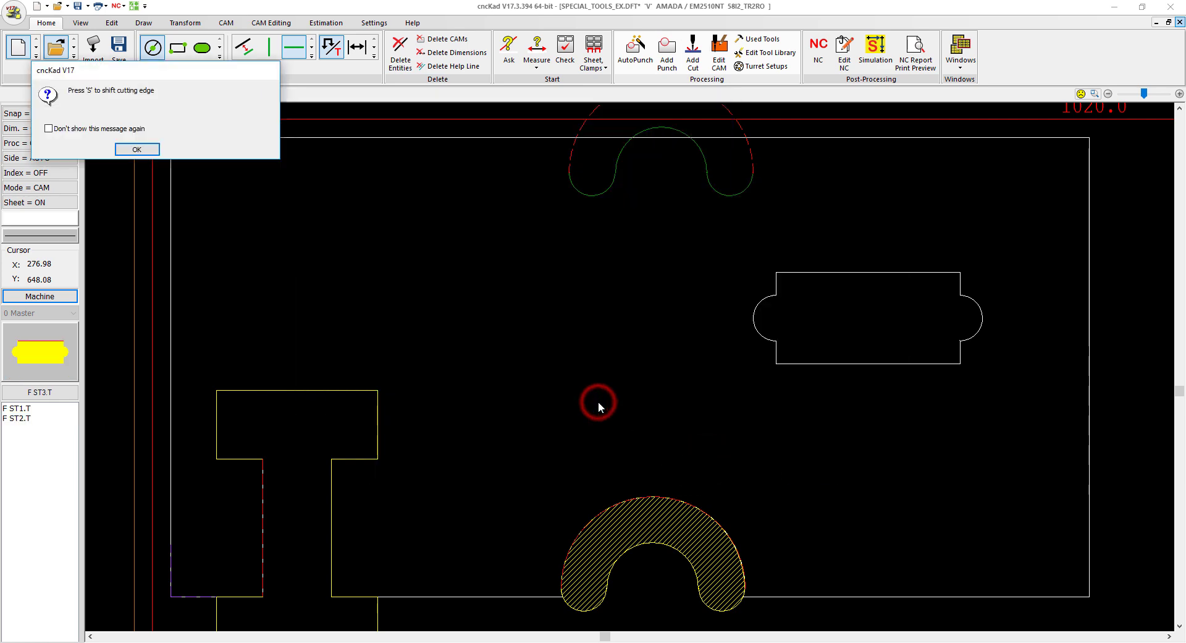
click(137, 149)
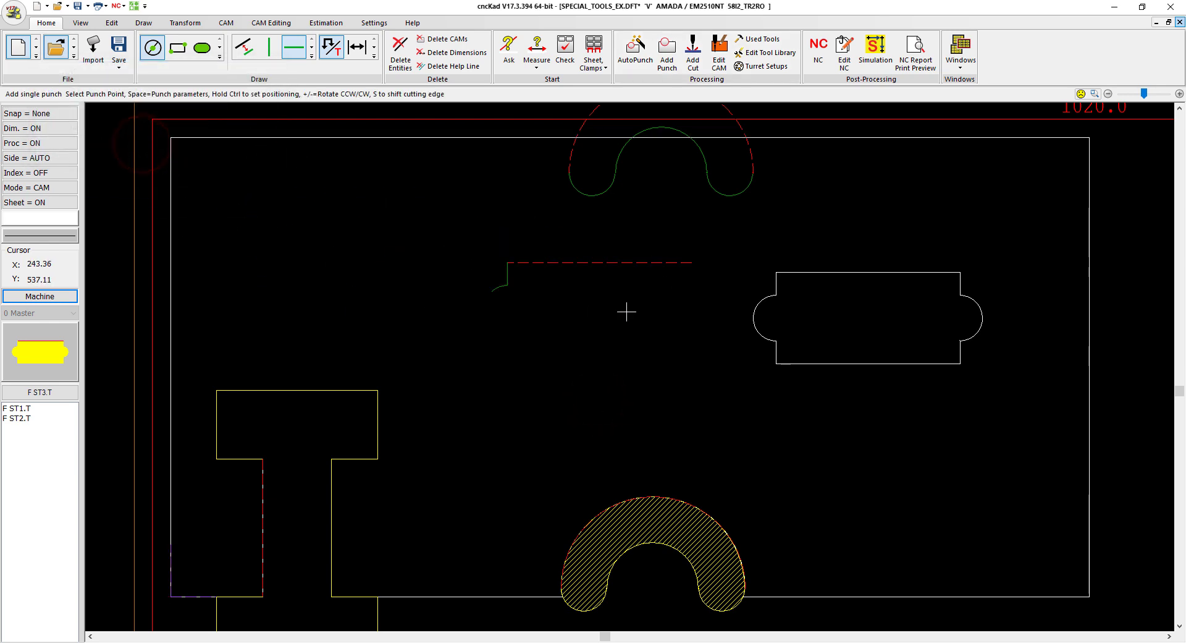
click(851, 285)
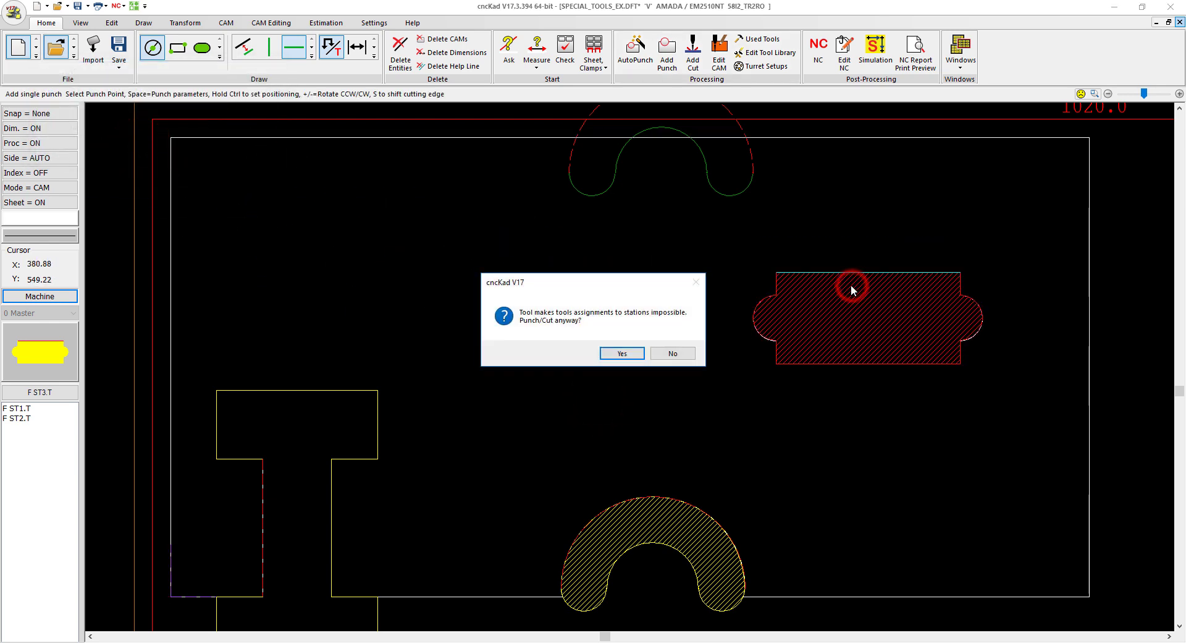
click(606, 353)
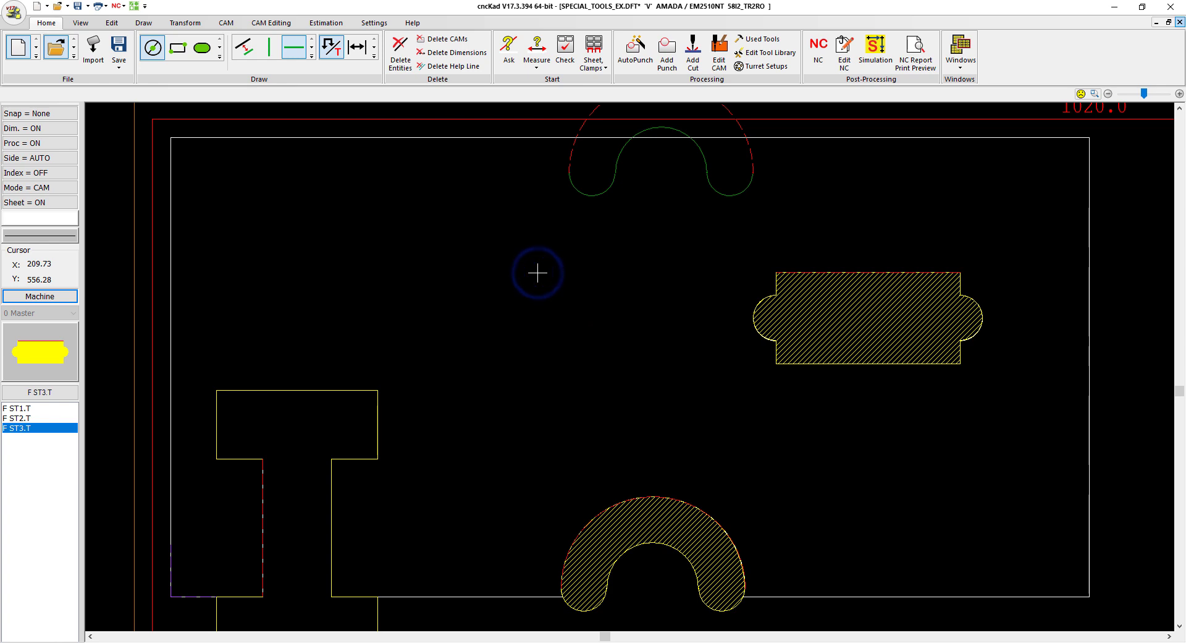